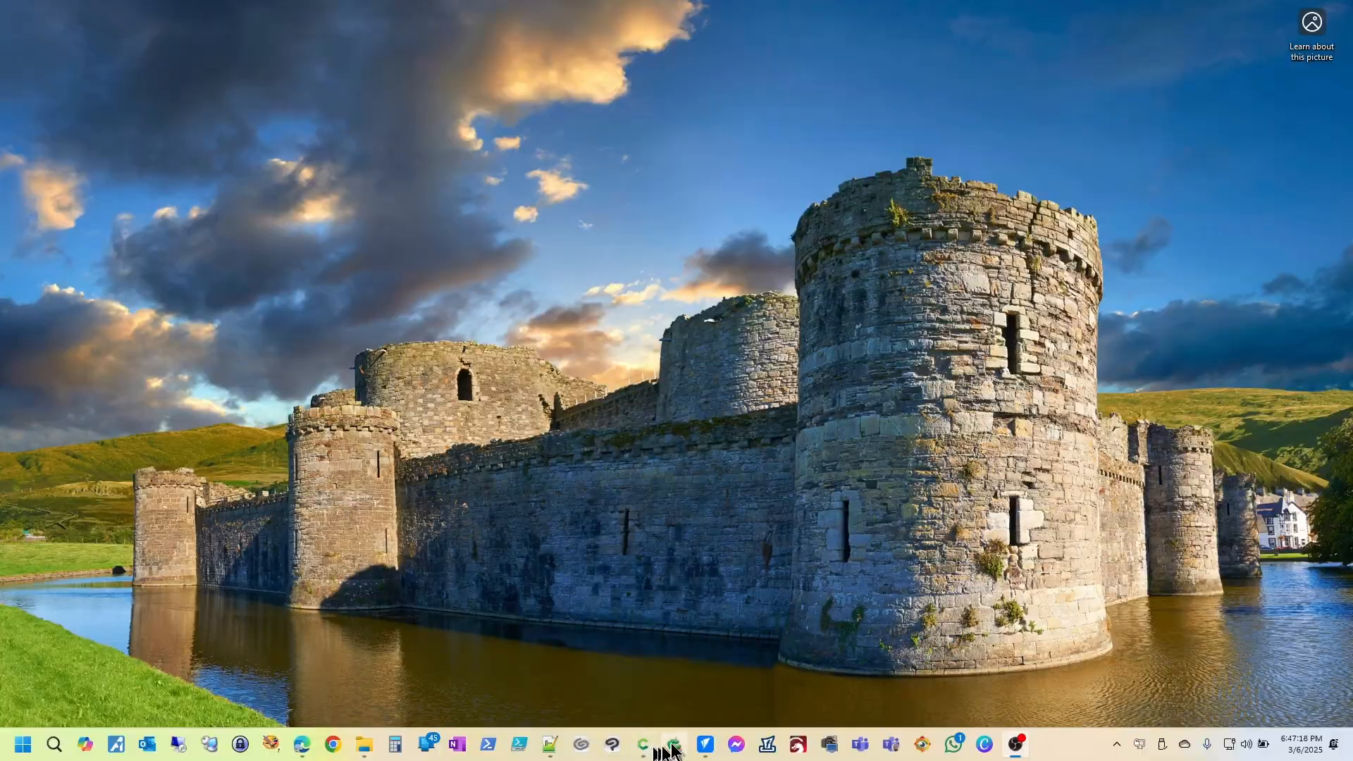
Switch to Carbide Create and view the cracker tray project's toolpaths, highlighting the Cracker Tray Pocket toolpath
{"action": "left_click", "coordinate": [642, 745]}
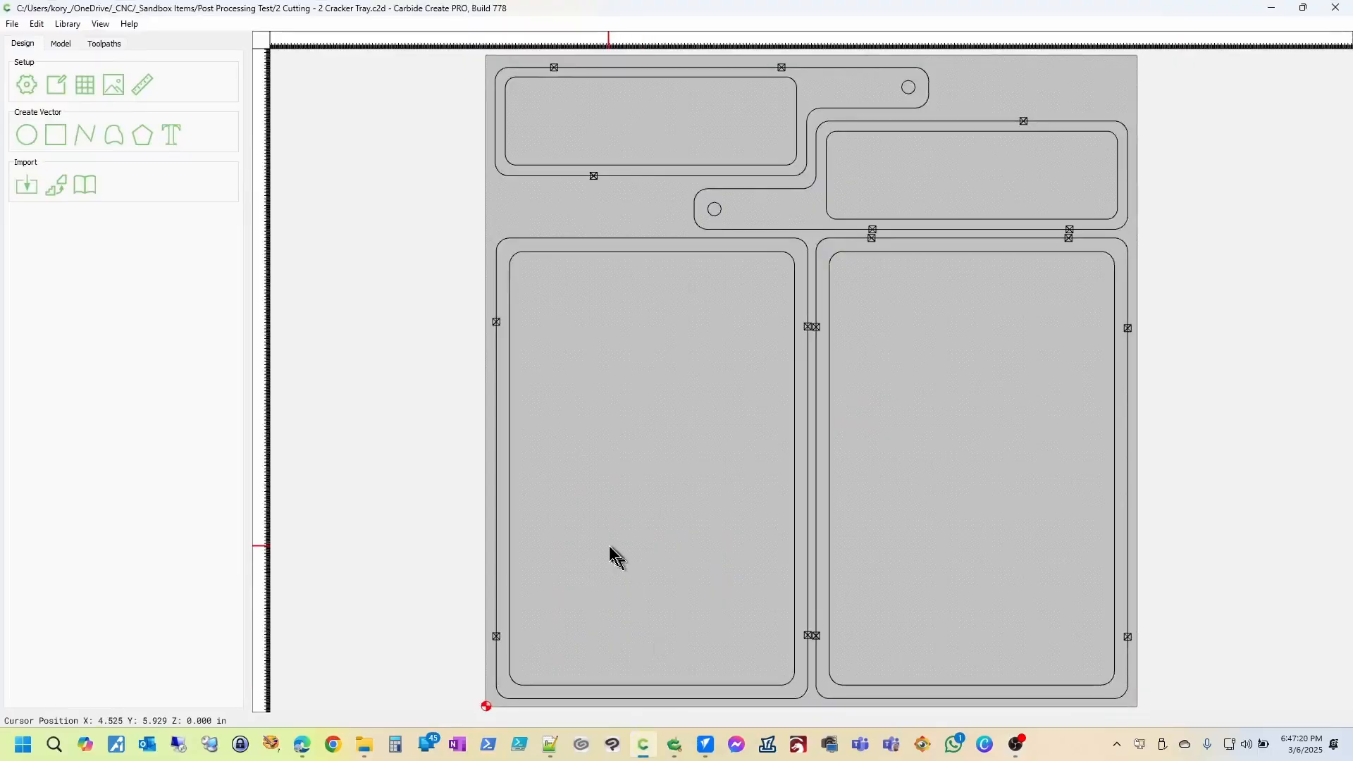
{"action": "left_click", "coordinate": [104, 44]}
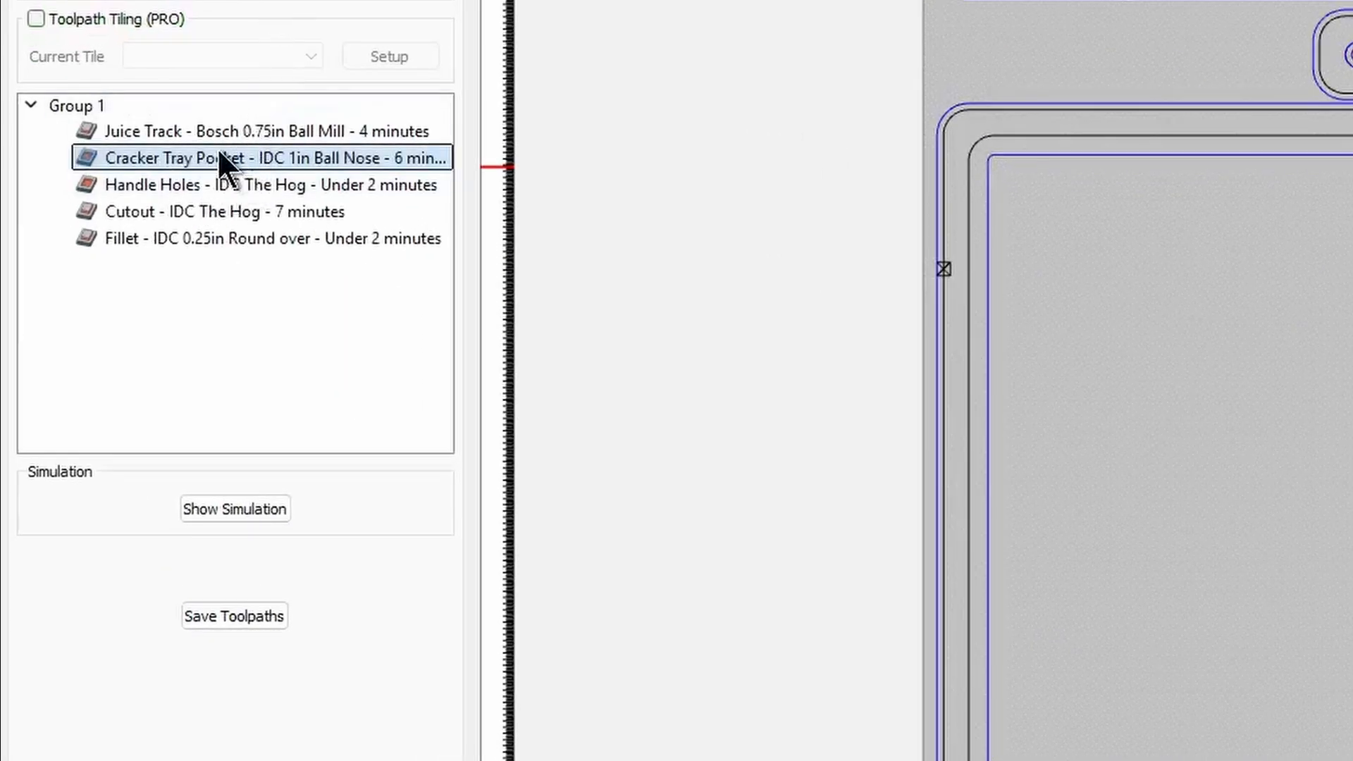
{"action": "left_click", "coordinate": [255, 148]}
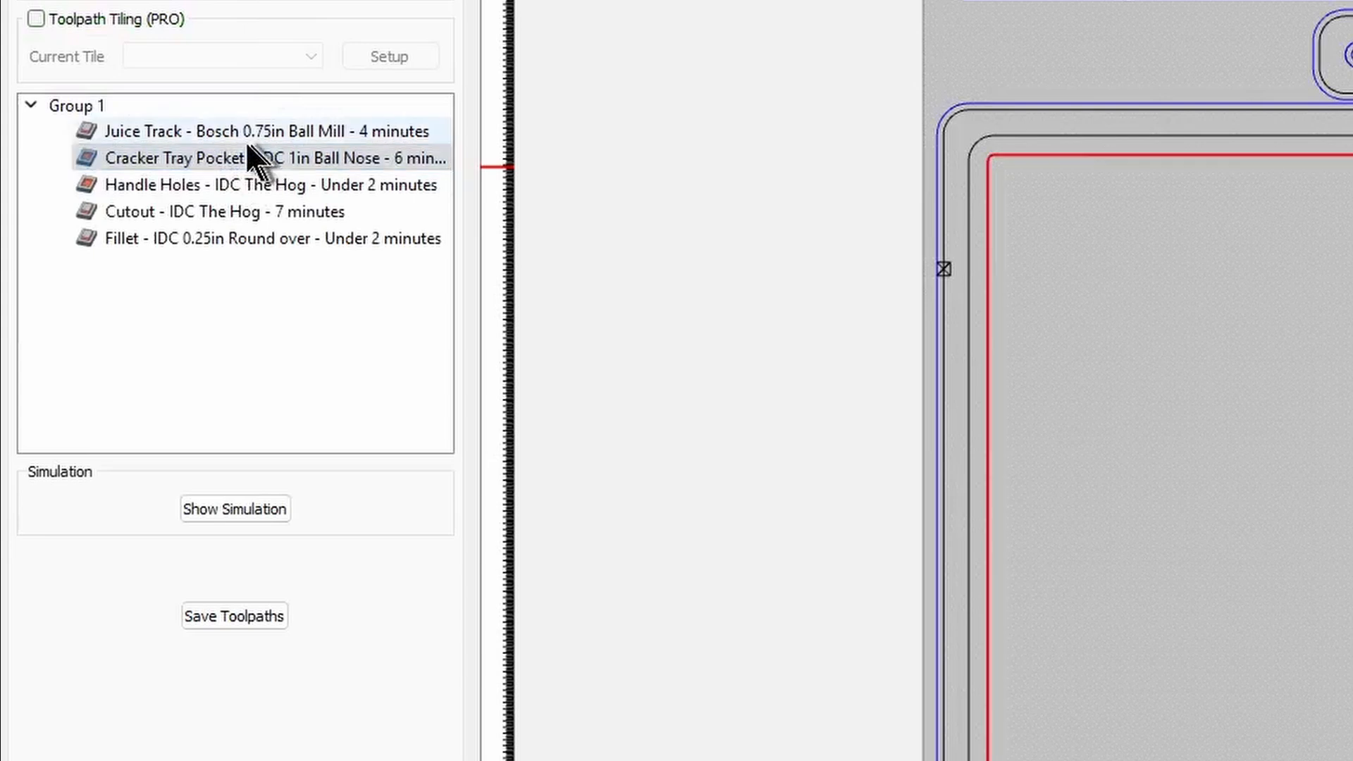
{"action": "left_click", "coordinate": [273, 157]}
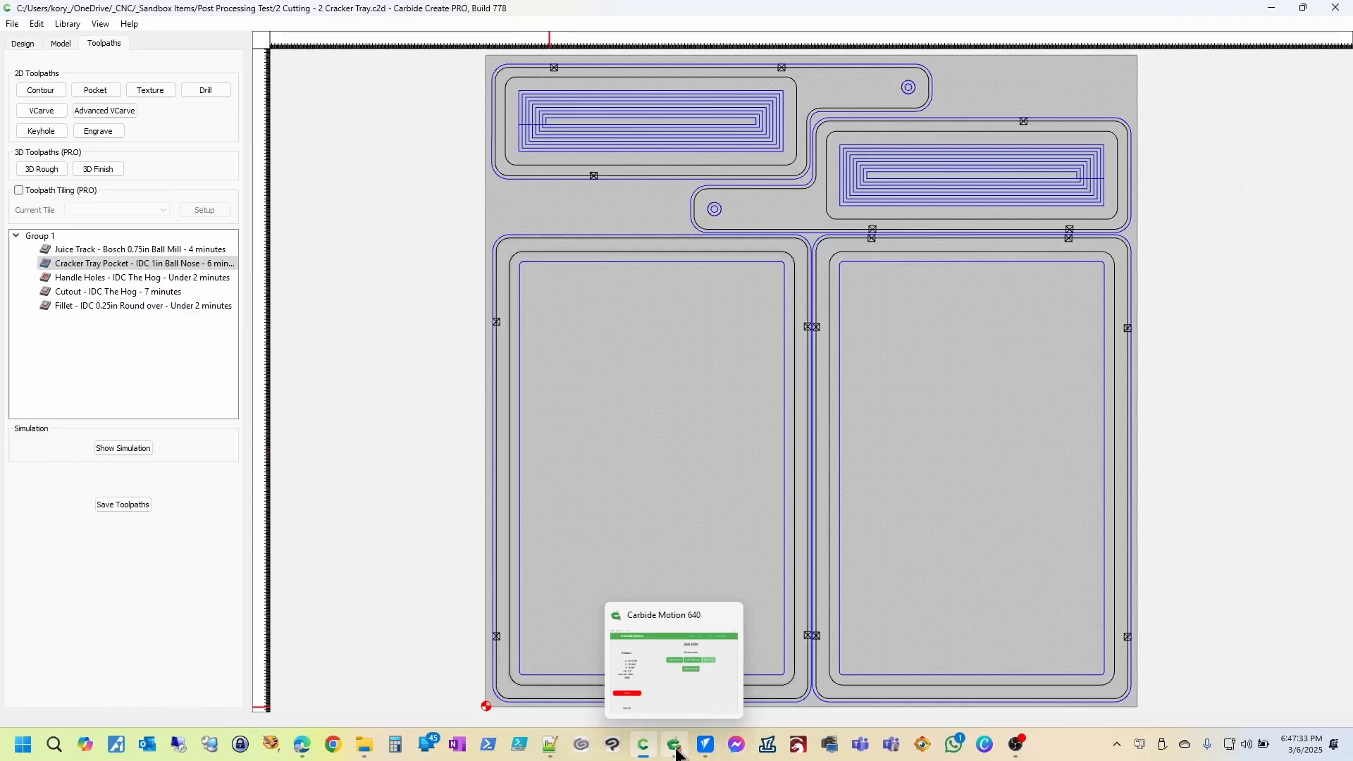
Switch to Carbide Motion and load the job file "2 Cutting - 2 Cracker Tray.c2d"
{"action": "left_click", "coordinate": [677, 749]}
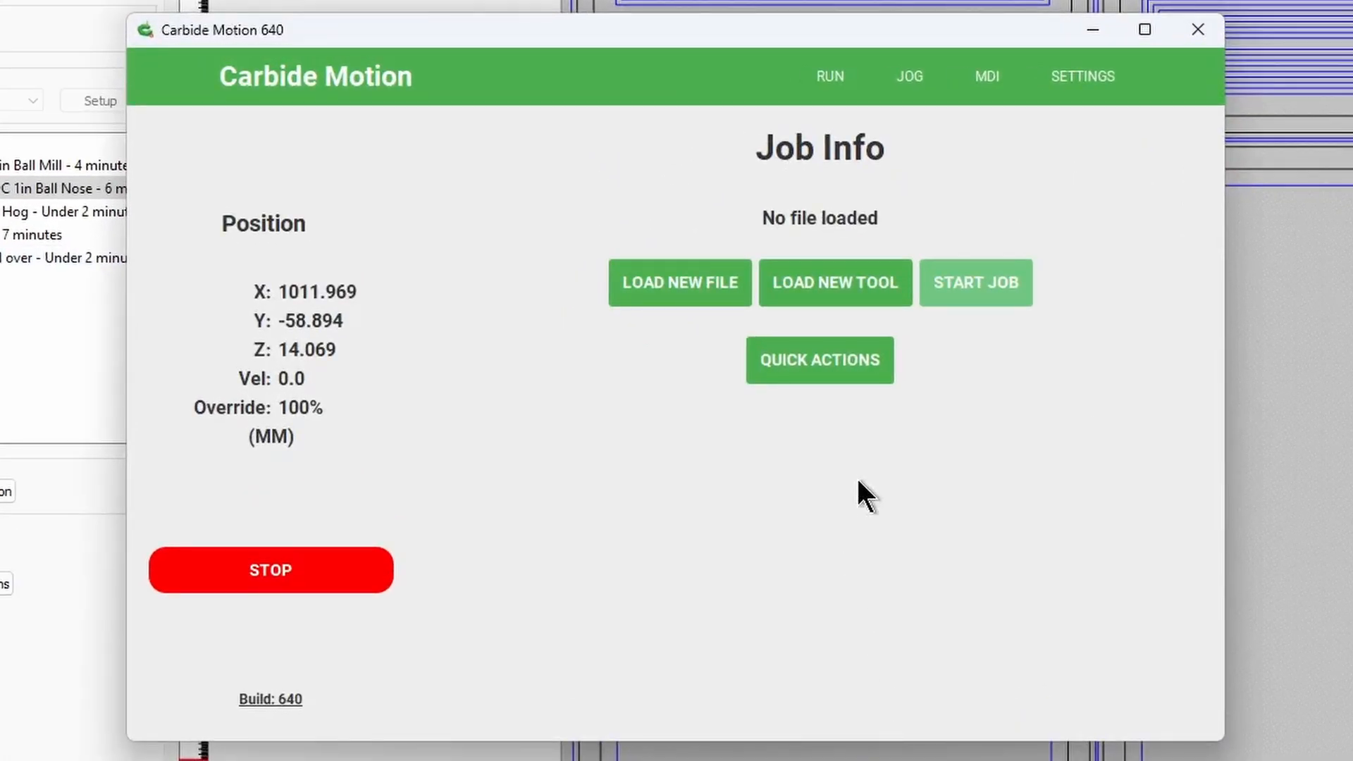
{"action": "left_click", "coordinate": [644, 303]}
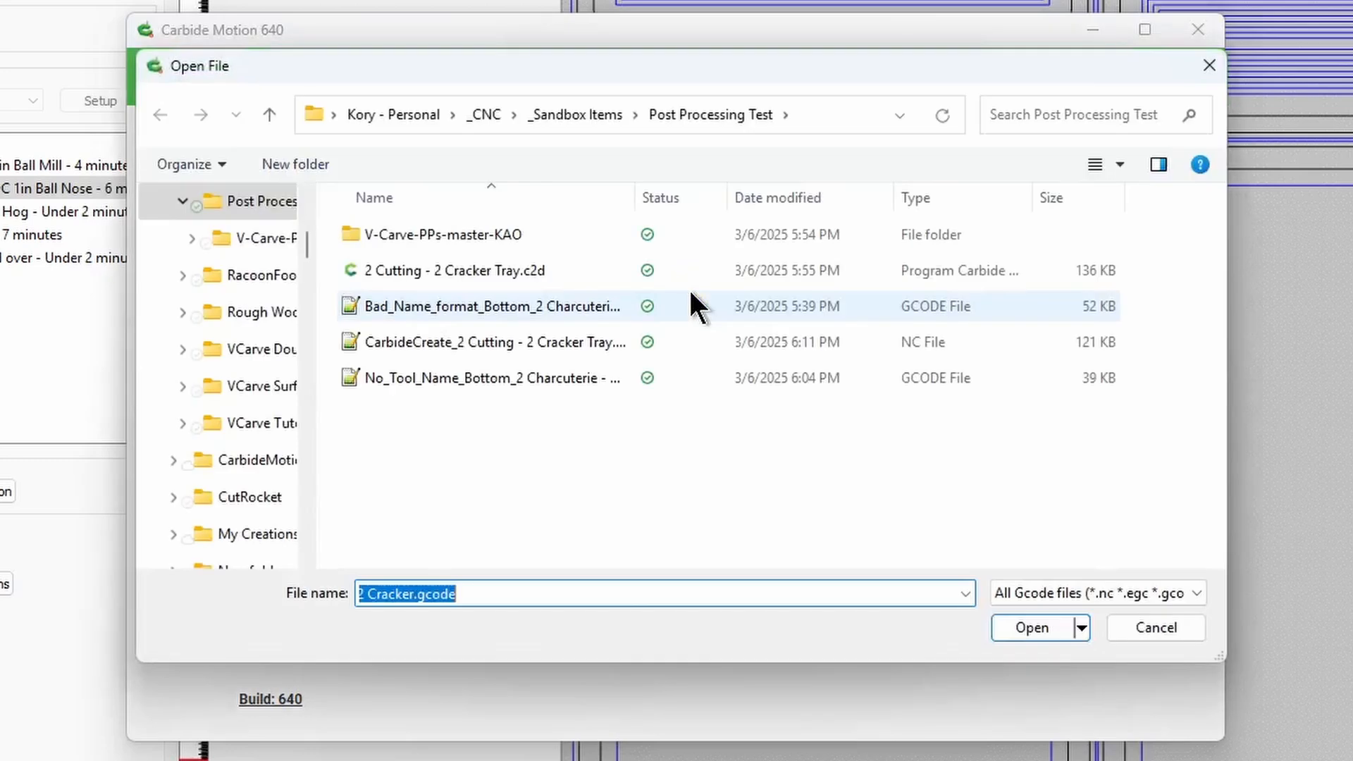
{"action": "double_click", "coordinate": [514, 270]}
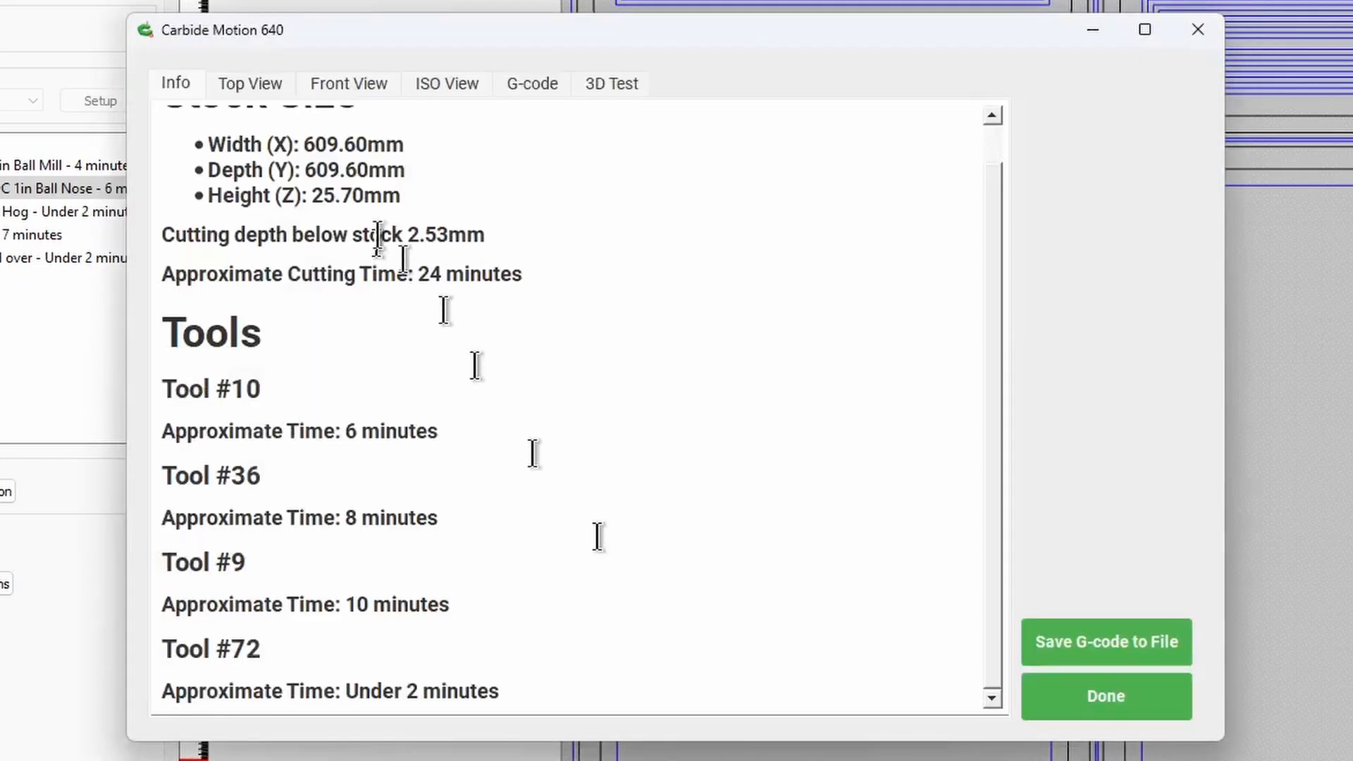
Preview the loaded cracker tray job in the front and ISO views and close the preview
{"action": "left_click", "coordinate": [363, 84]}
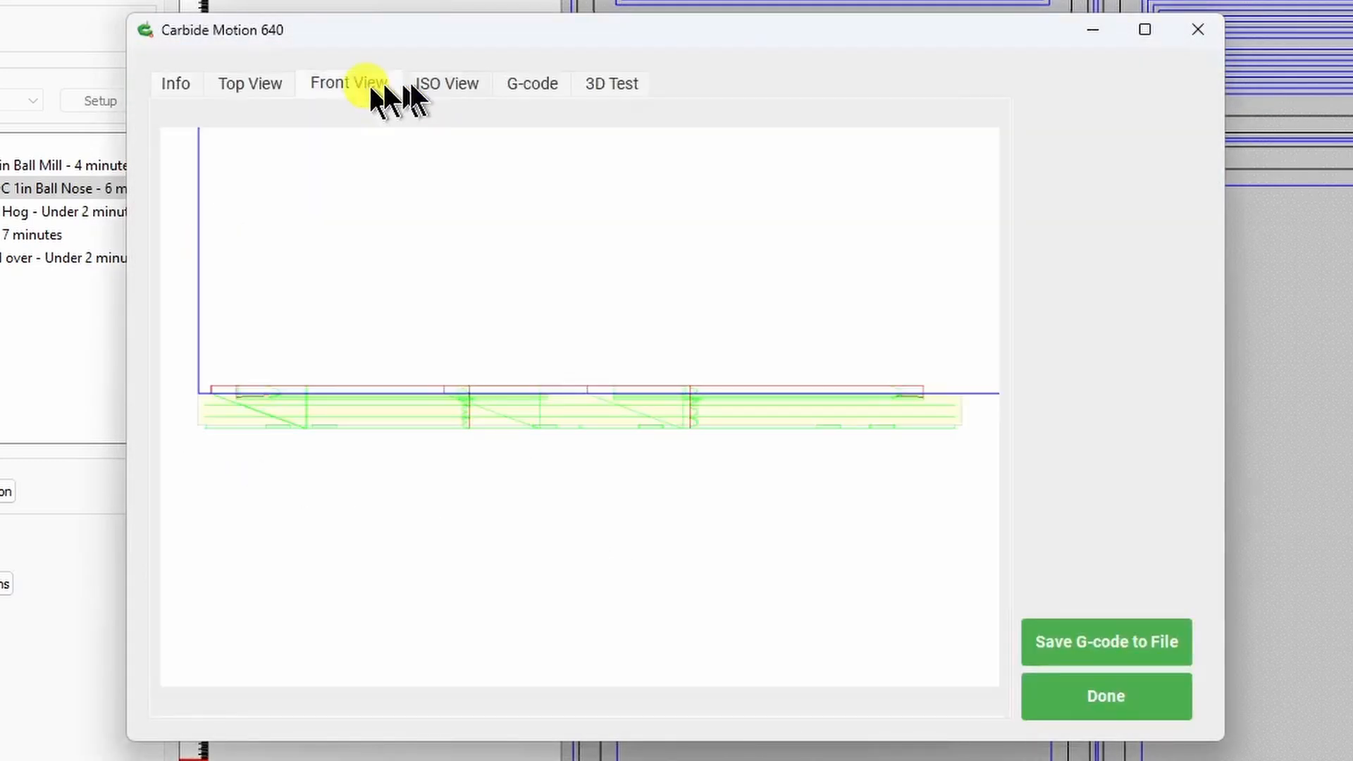
{"action": "left_click", "coordinate": [471, 81]}
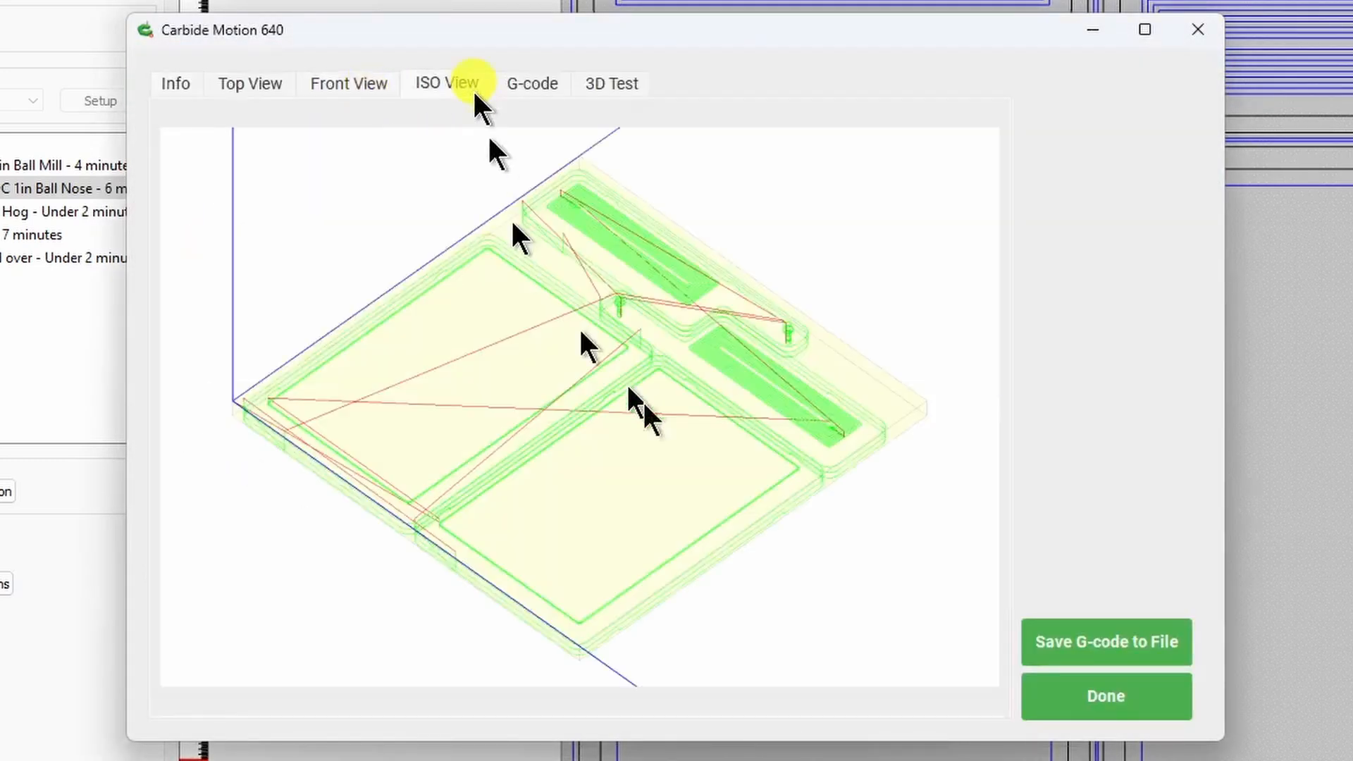
{"action": "left_click", "coordinate": [1124, 704]}
Start the cracker tray job, move the tool #10 change prompt aside to view the status, and stop the run
{"action": "left_click", "coordinate": [1000, 353]}
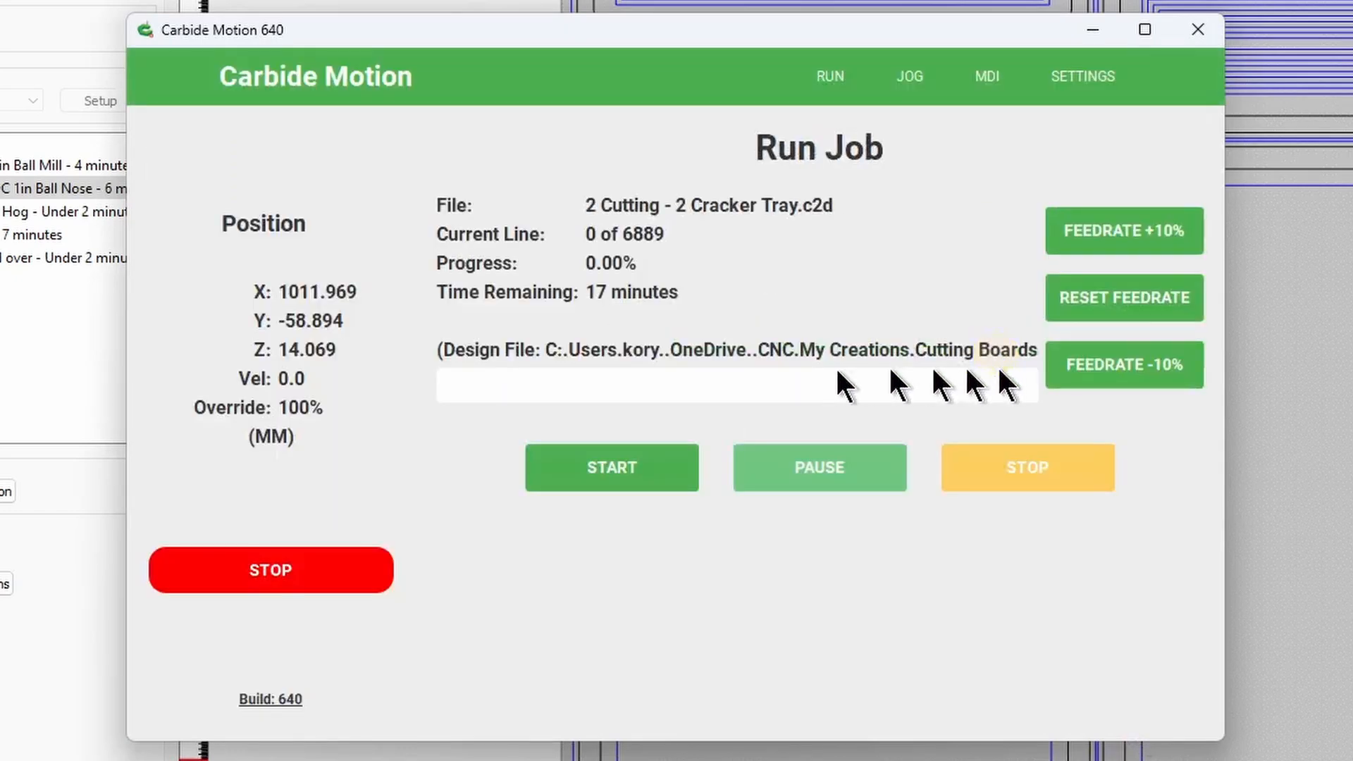
{"action": "left_click", "coordinate": [599, 470]}
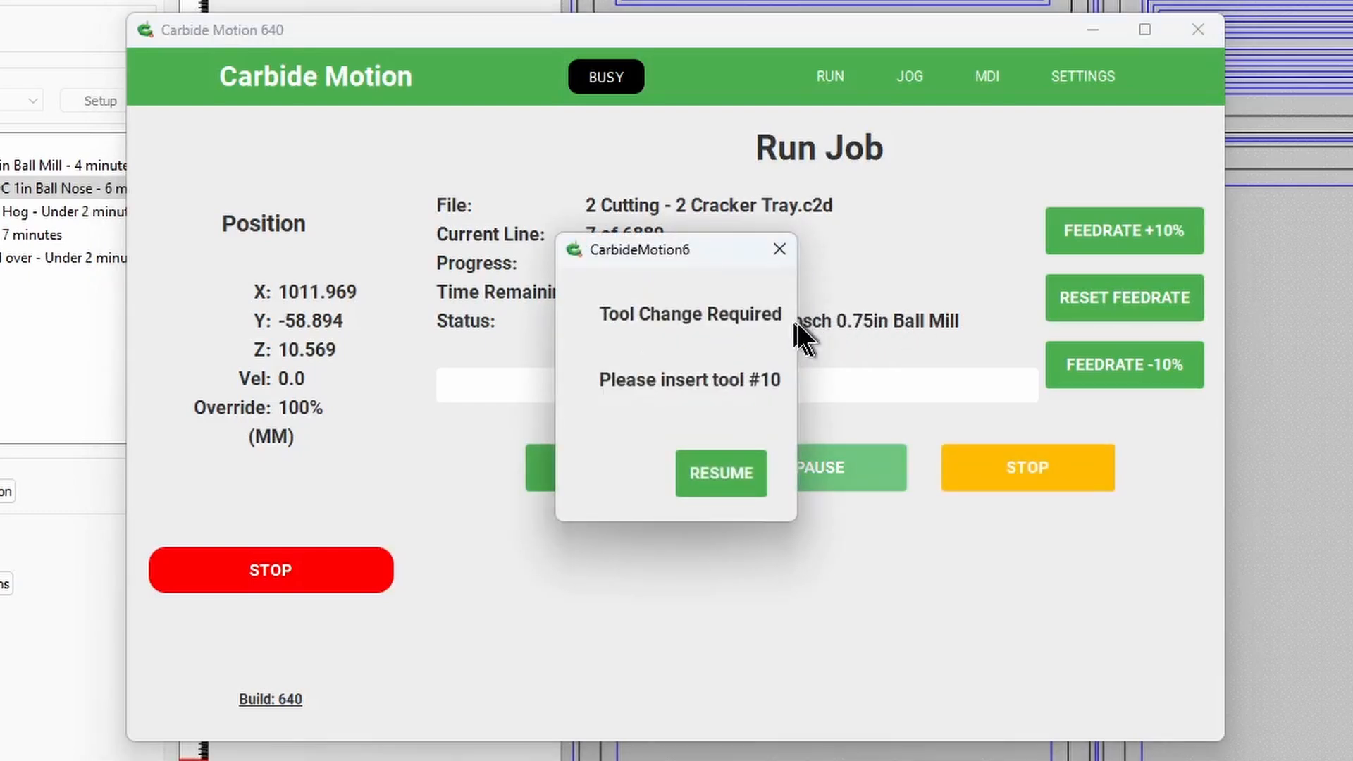
{"action": "left_click_drag", "start_coordinate": [723, 250], "coordinate": [390, 331]}
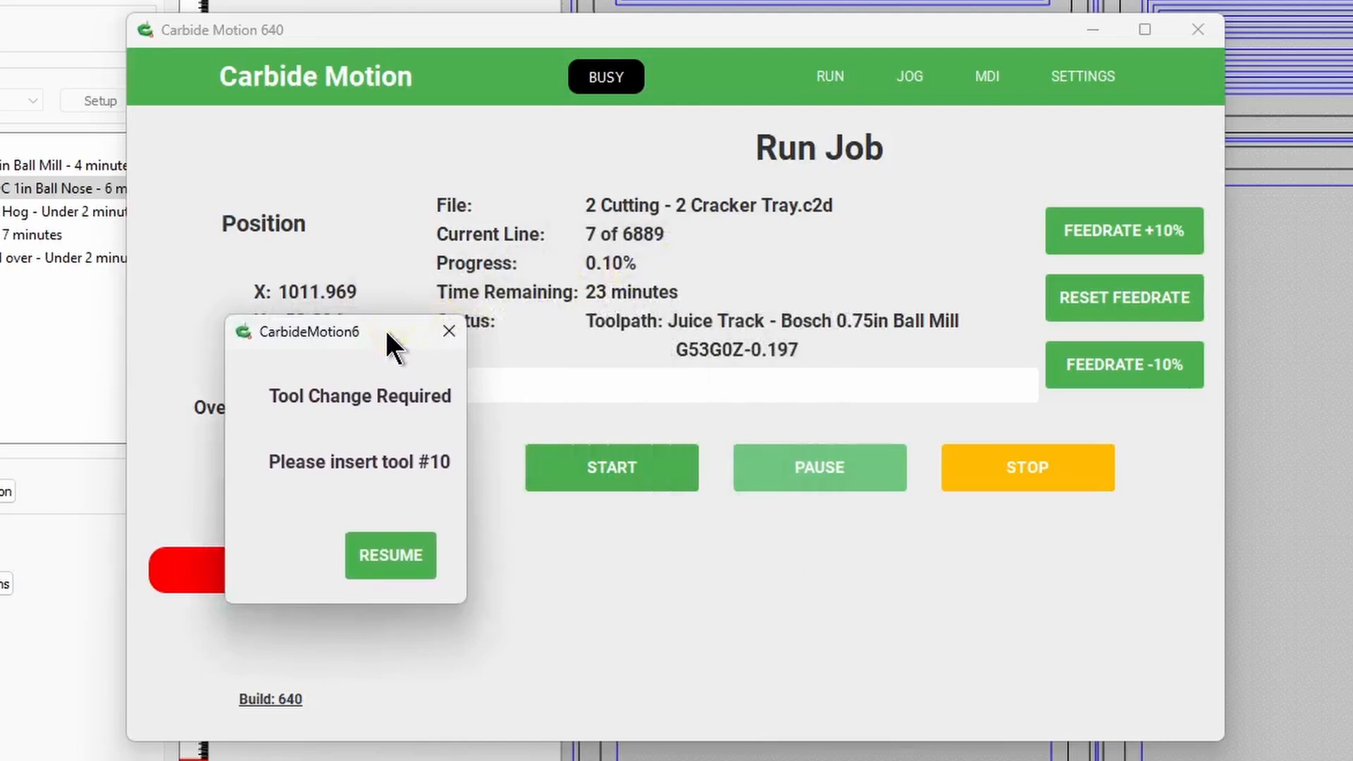
{"action": "left_click", "coordinate": [441, 332]}
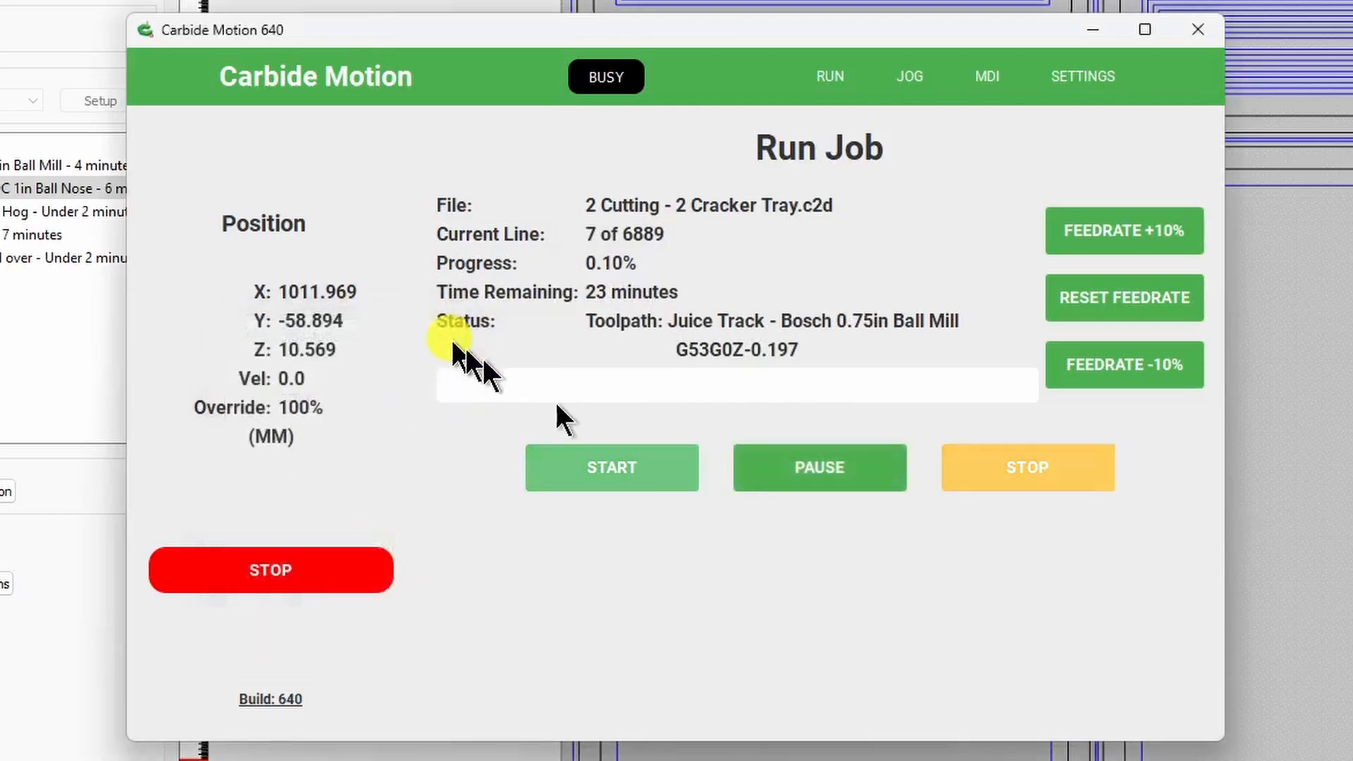
{"action": "left_click", "coordinate": [1009, 463]}
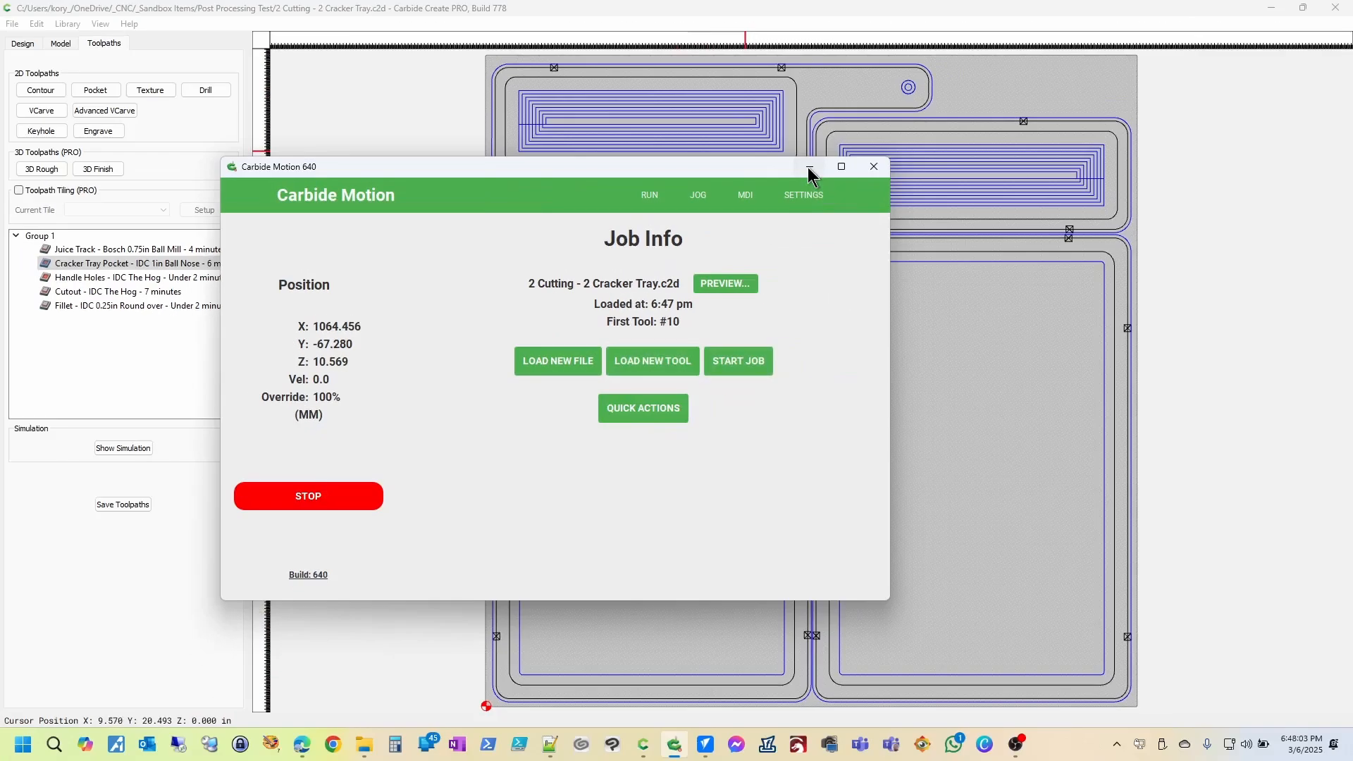
Minimize Carbide Motion, switch to VCarve Pro and open the recent file "2 Charcuterie - 2 Cracker.crv"
{"action": "left_click", "coordinate": [810, 169]}
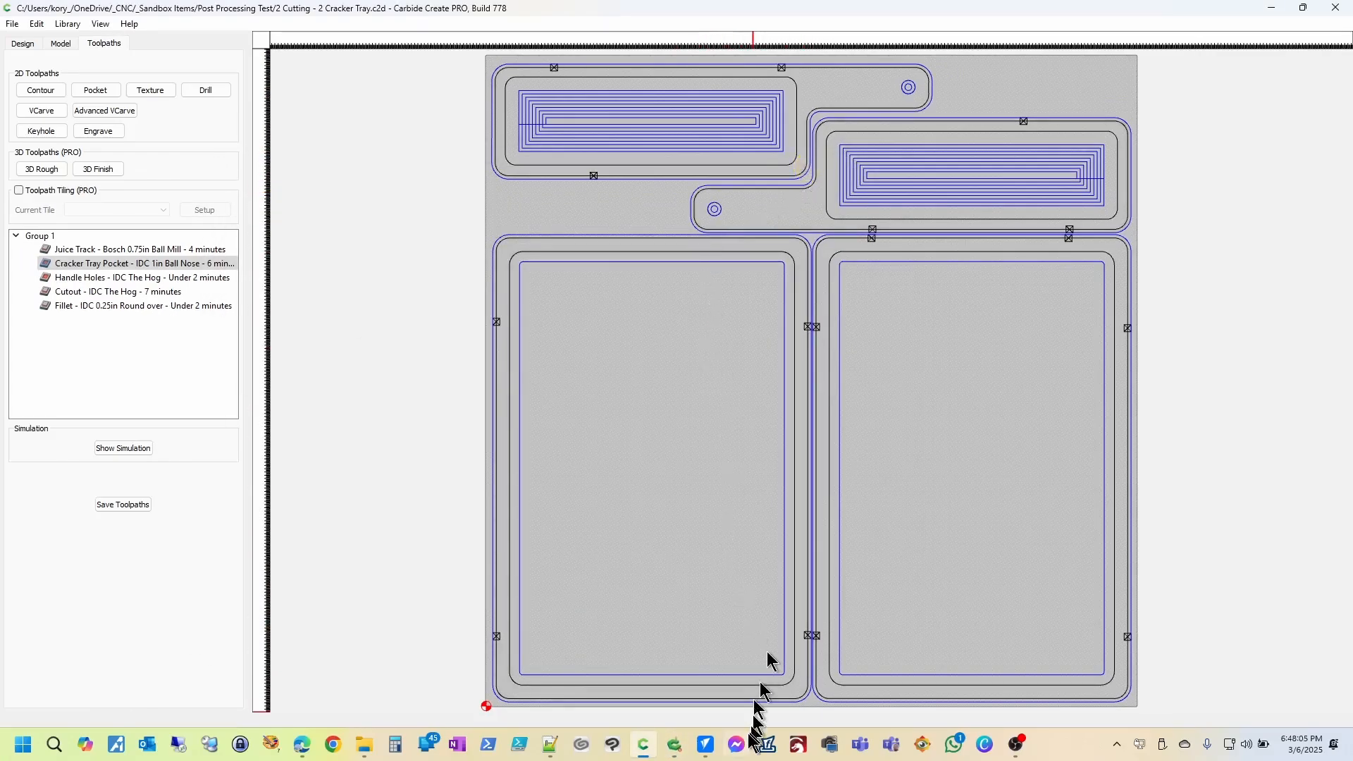
{"action": "left_click", "coordinate": [705, 744]}
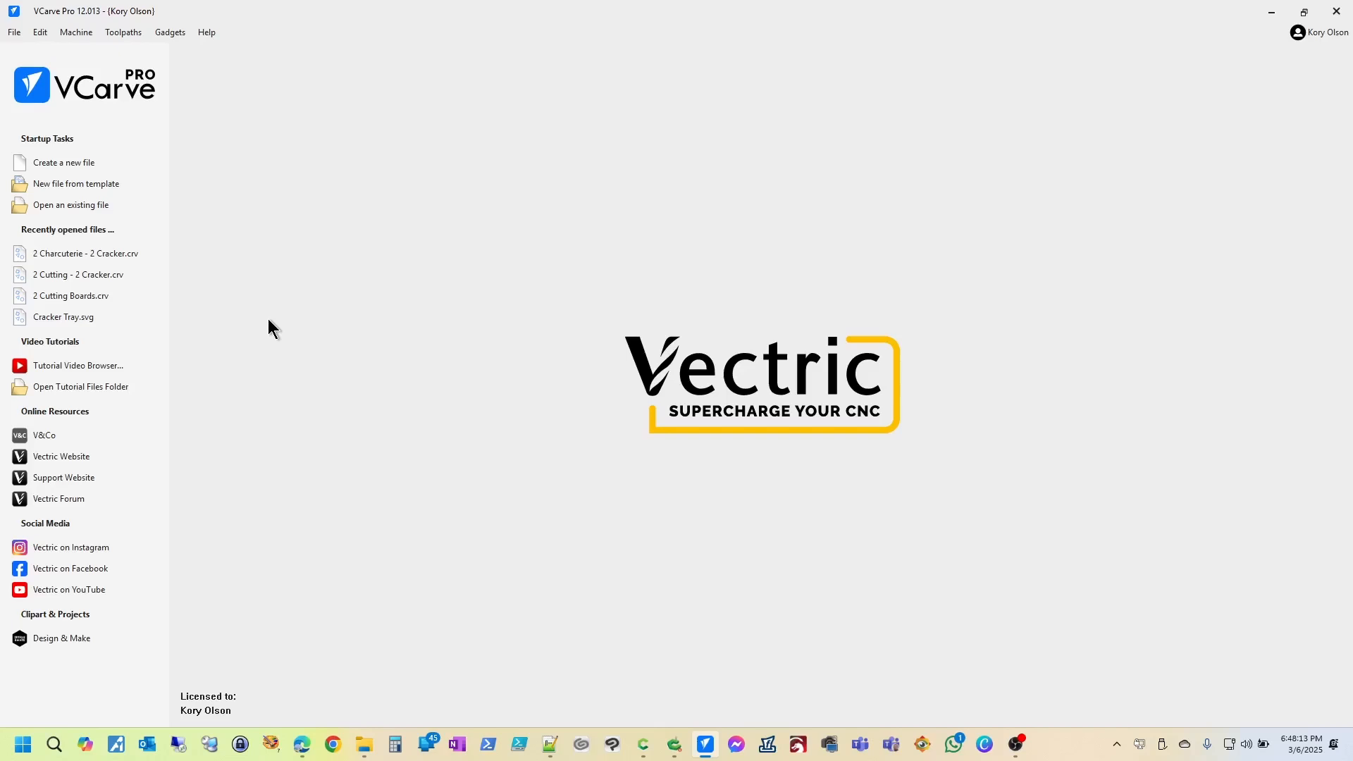
{"action": "left_click", "coordinate": [91, 254]}
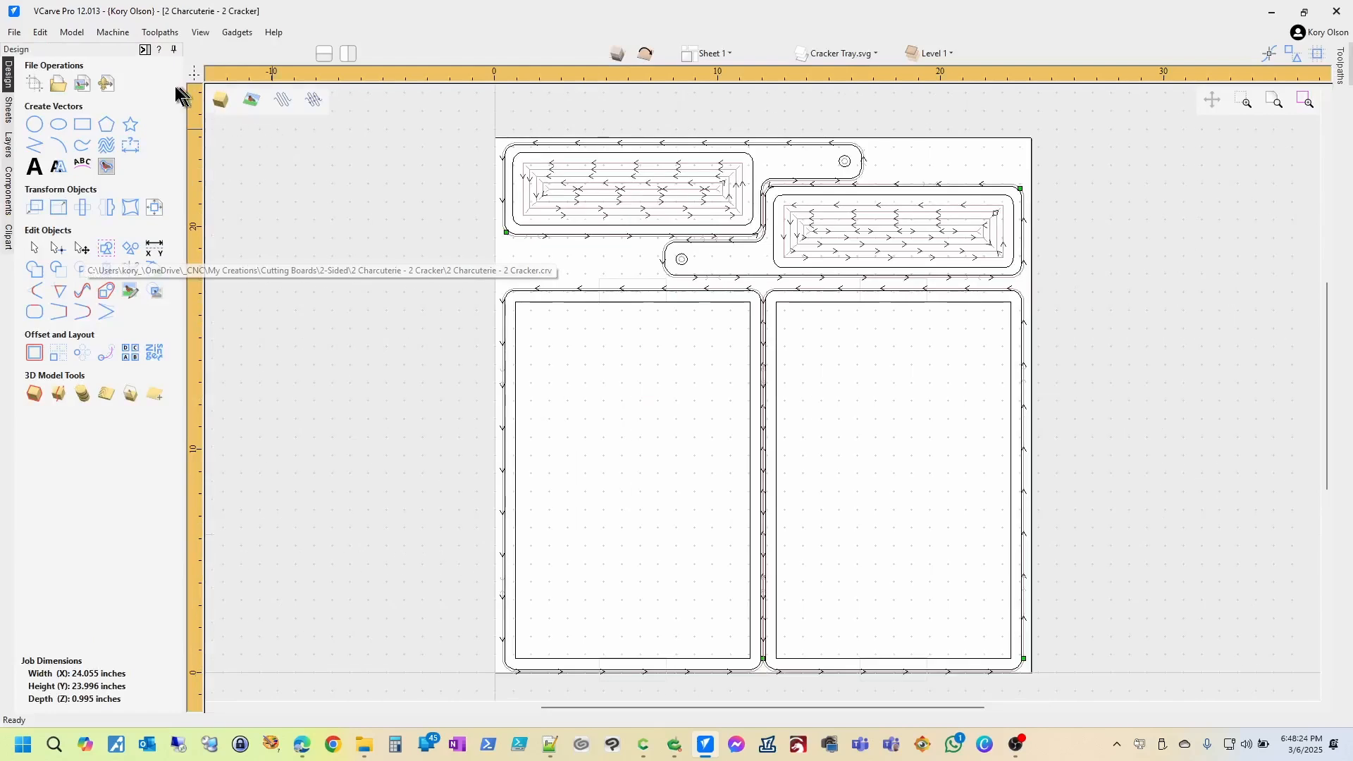
Check which post processors are available for saving the visible toolpaths, leaving none selected
{"action": "left_click", "coordinate": [144, 50]}
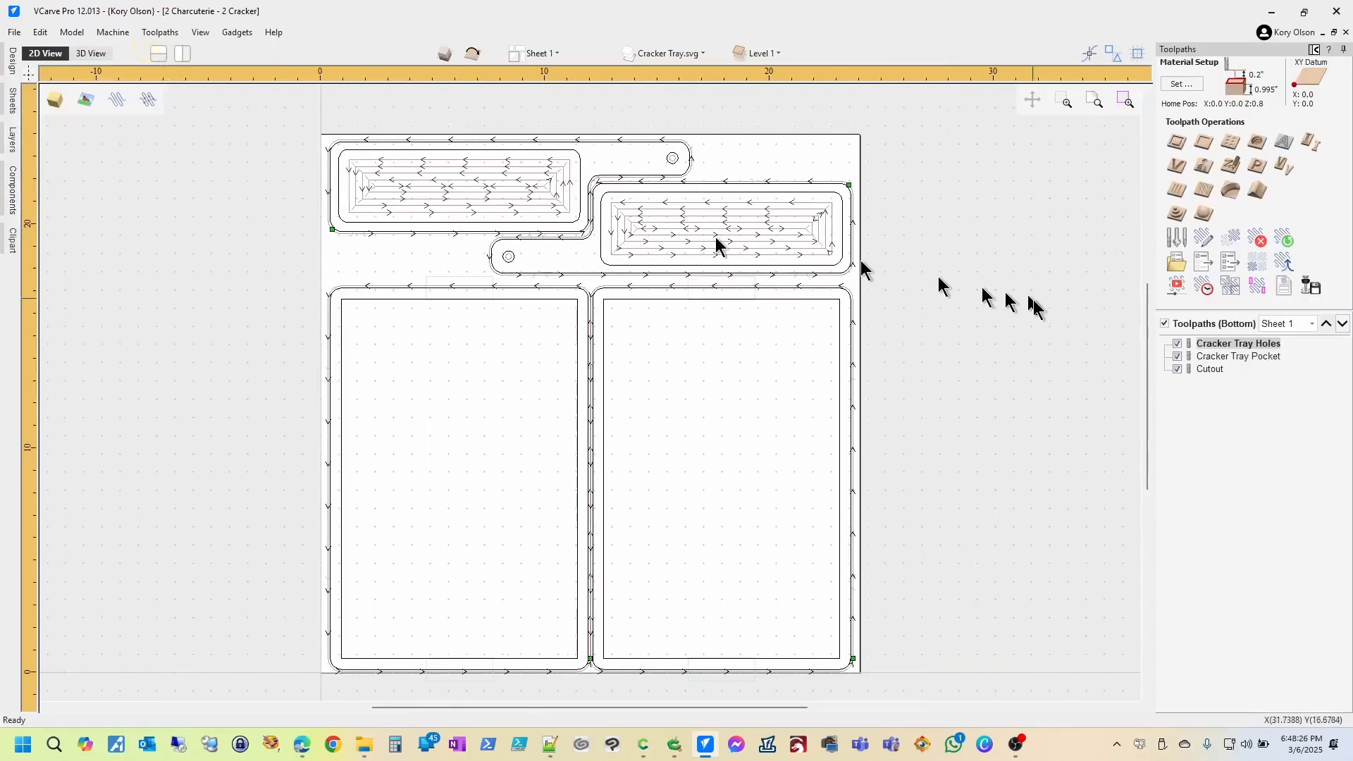
{"action": "left_click", "coordinate": [1310, 286]}
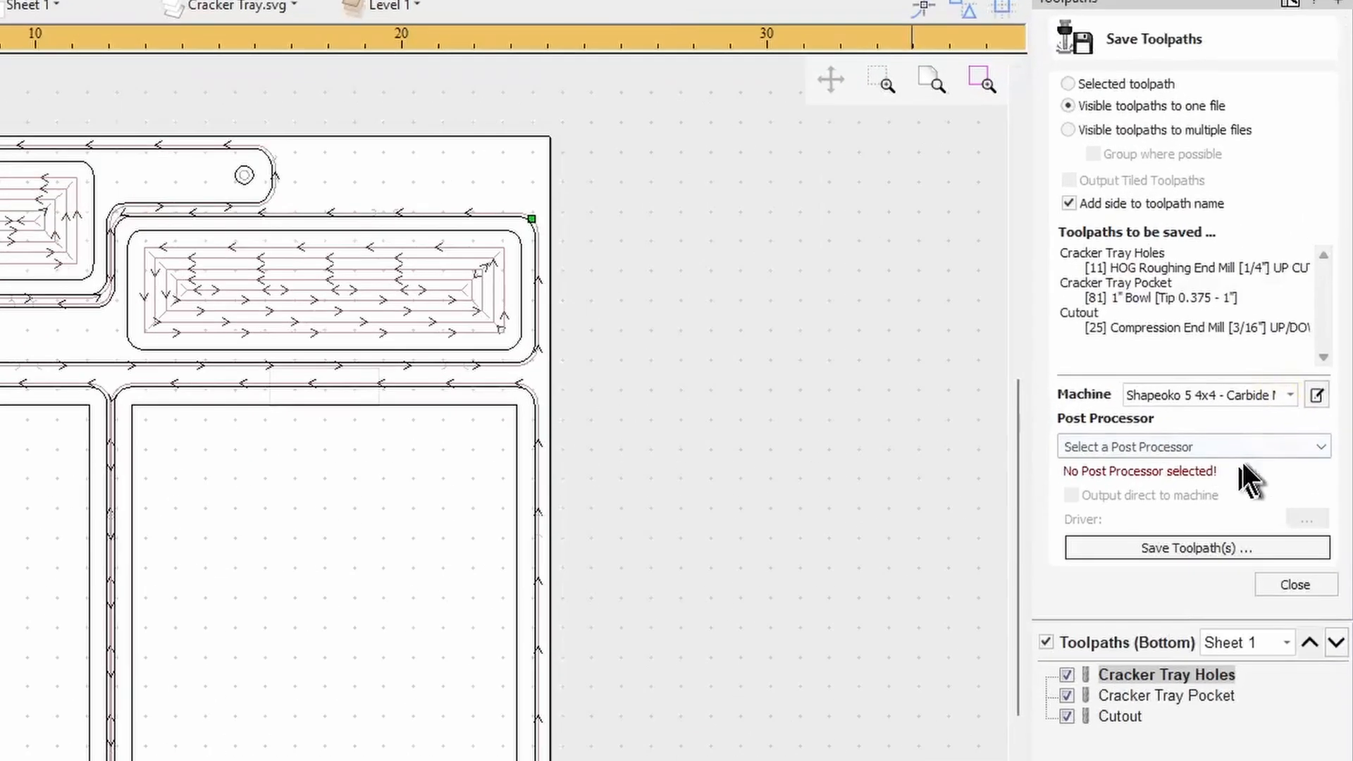
{"action": "left_click", "coordinate": [1283, 326]}
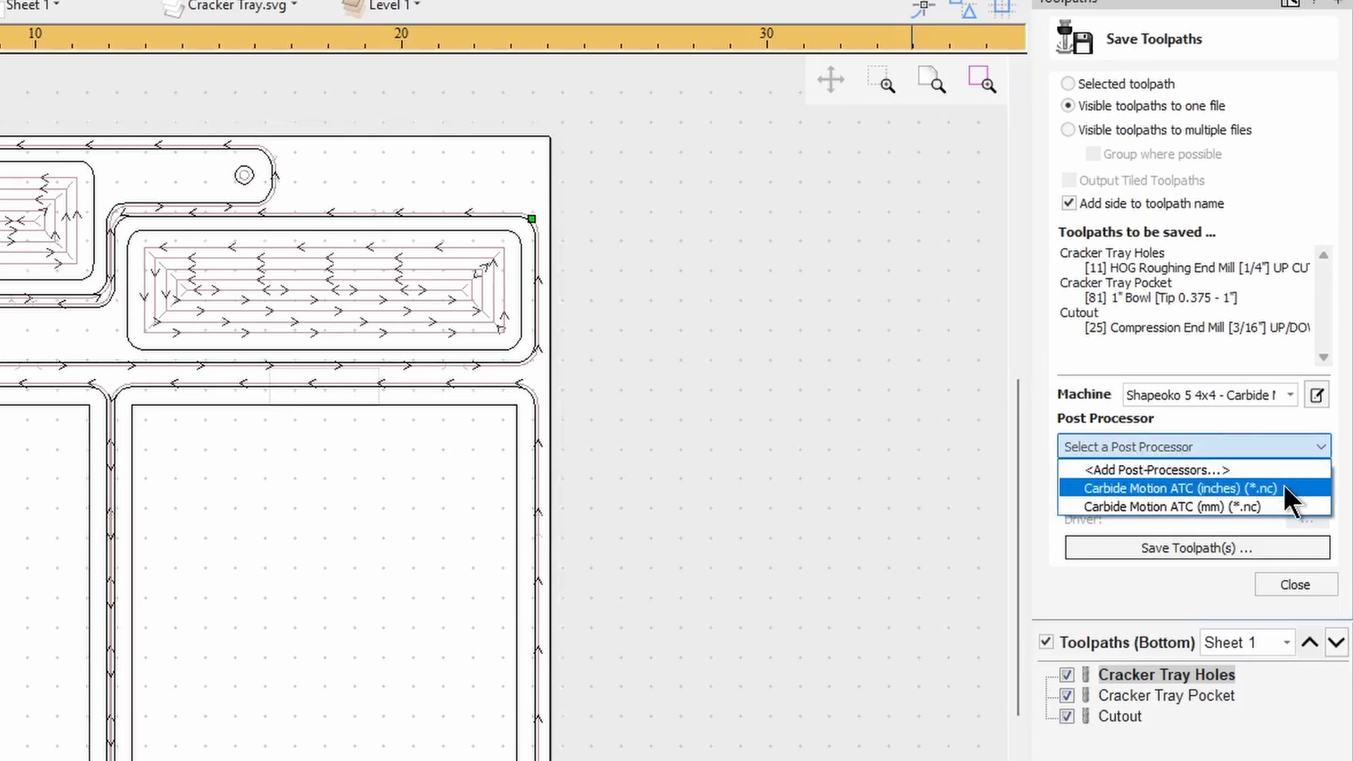
{"action": "left_click", "coordinate": [1050, 486]}
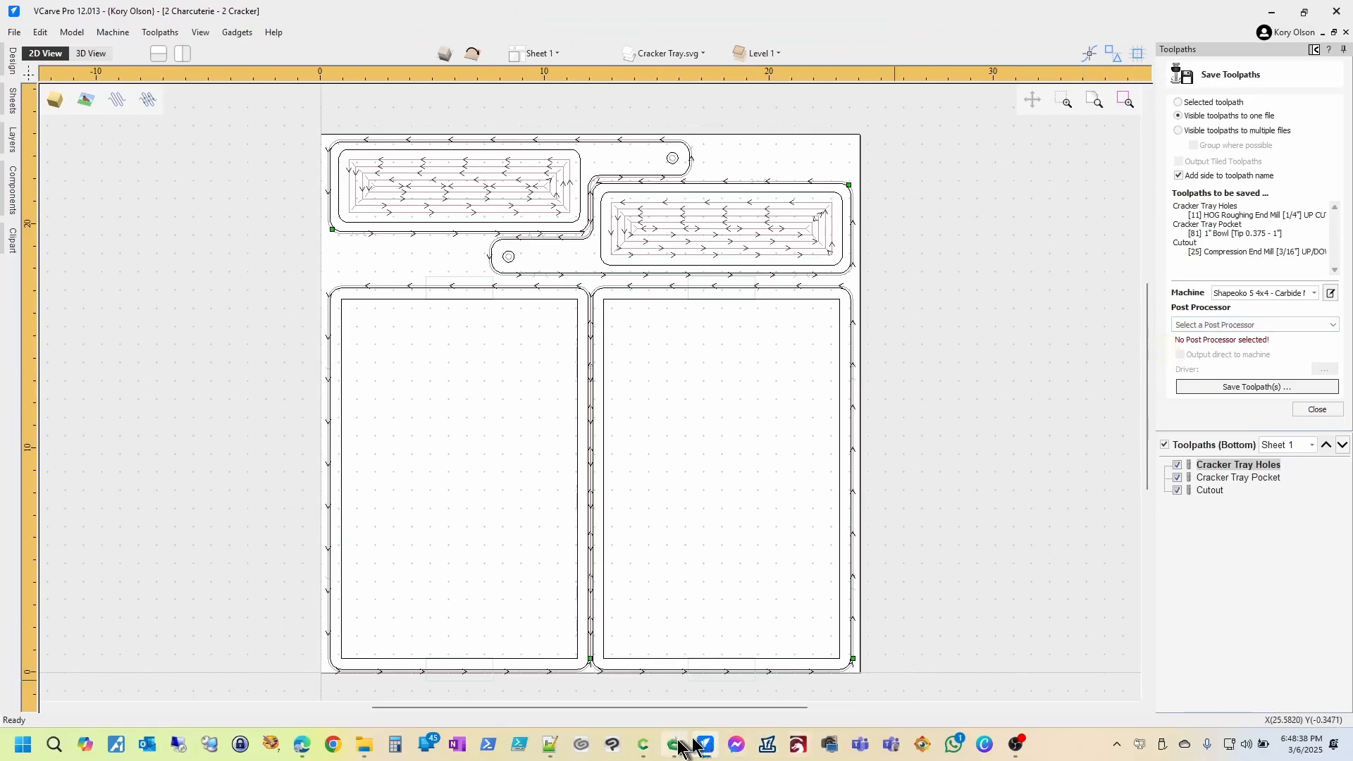
Switch to Carbide Motion and load "No_Tool_Name_Bottom_2 Charcuterie - 2 Cracker.gcode", reviewing its program and tool information
{"action": "left_click", "coordinate": [675, 749]}
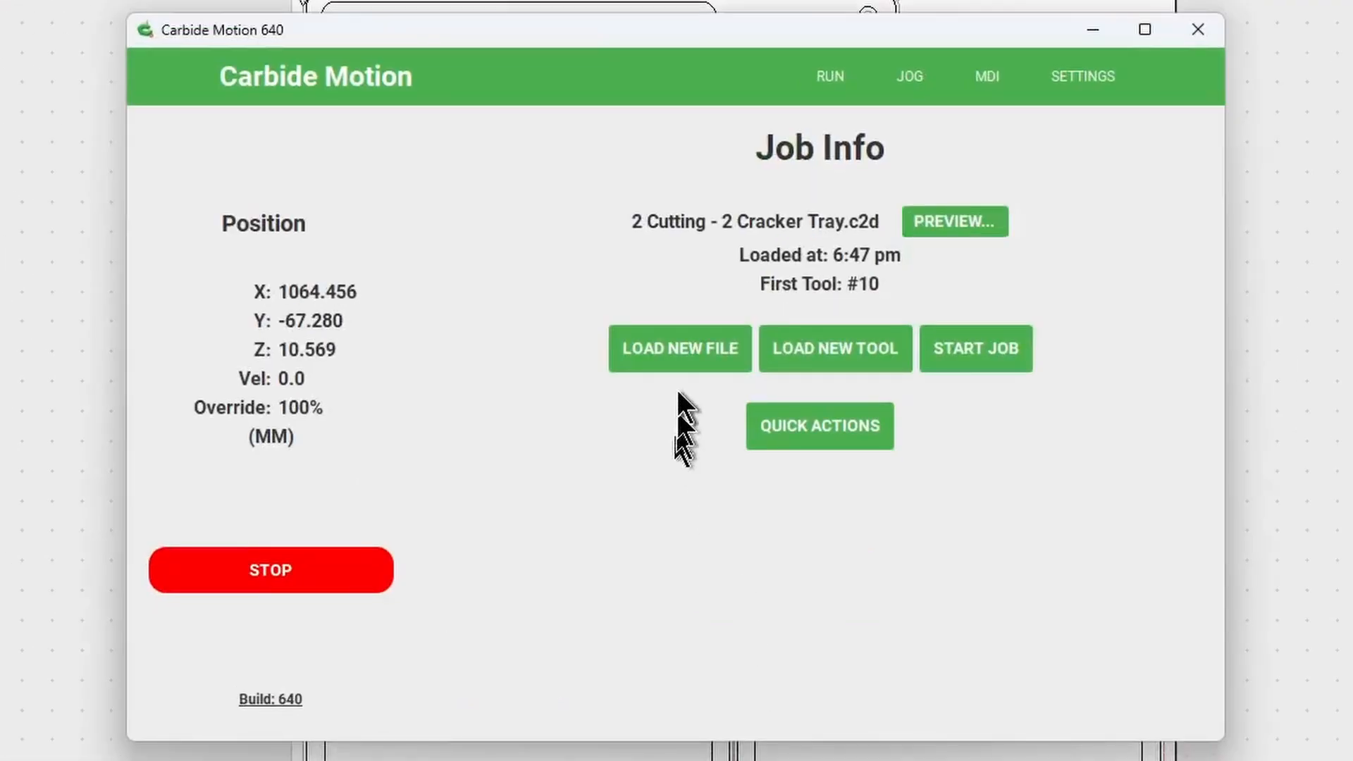
{"action": "left_click", "coordinate": [689, 348]}
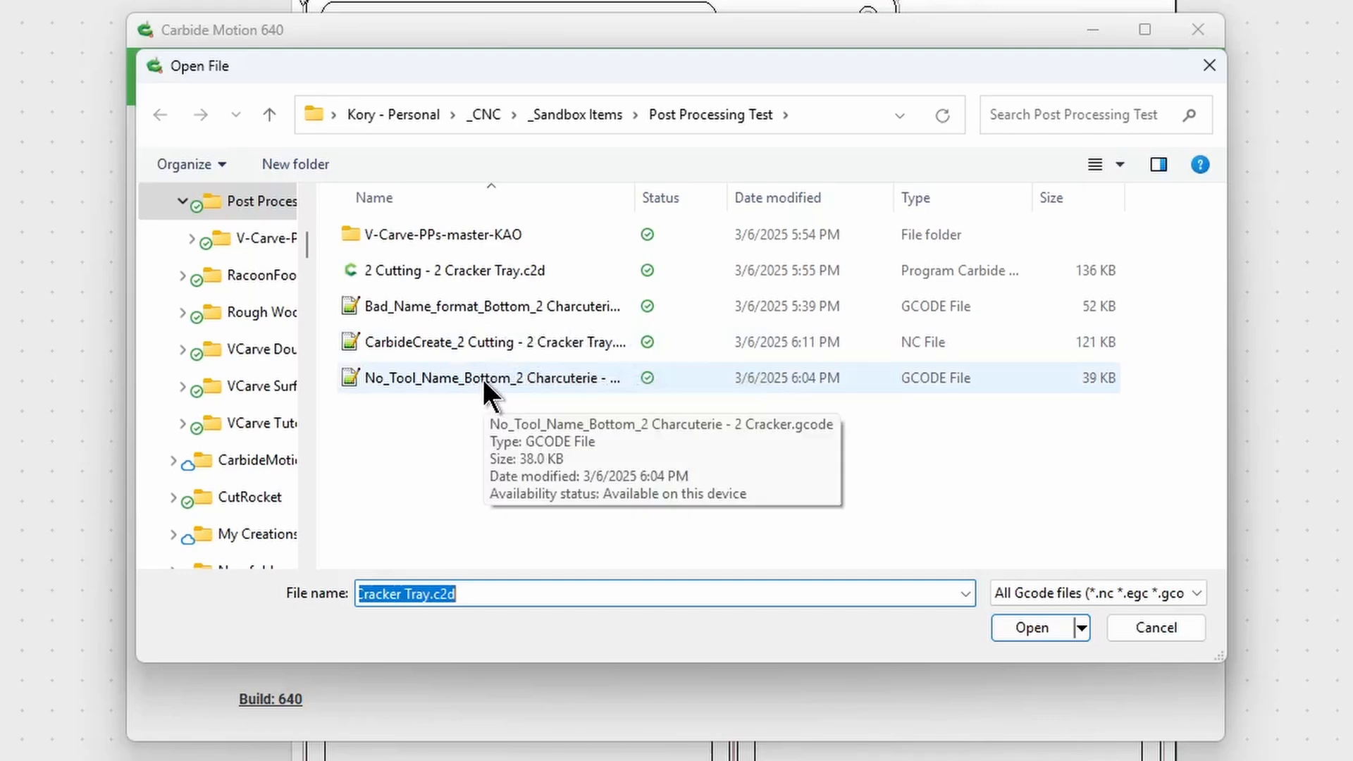
{"action": "left_click", "coordinate": [483, 381]}
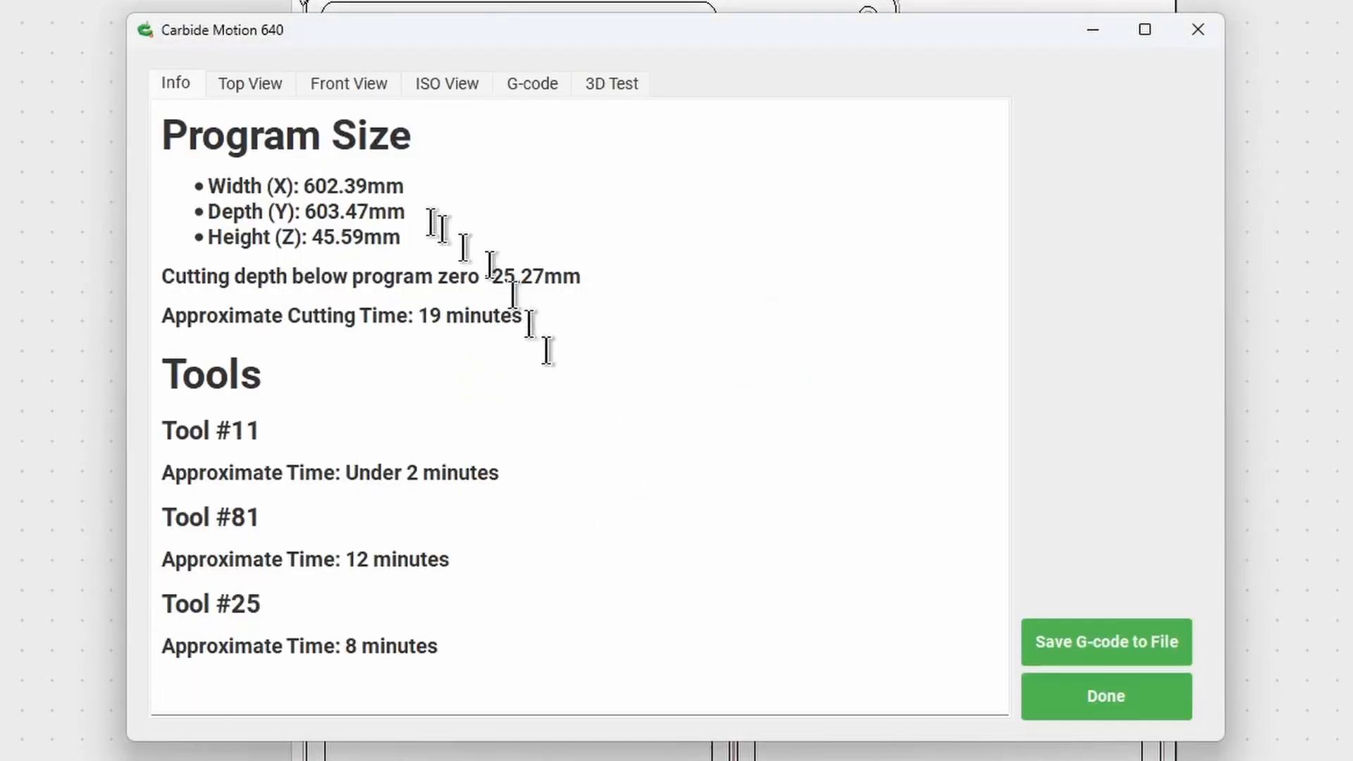
{"action": "left_click", "coordinate": [1093, 687]}
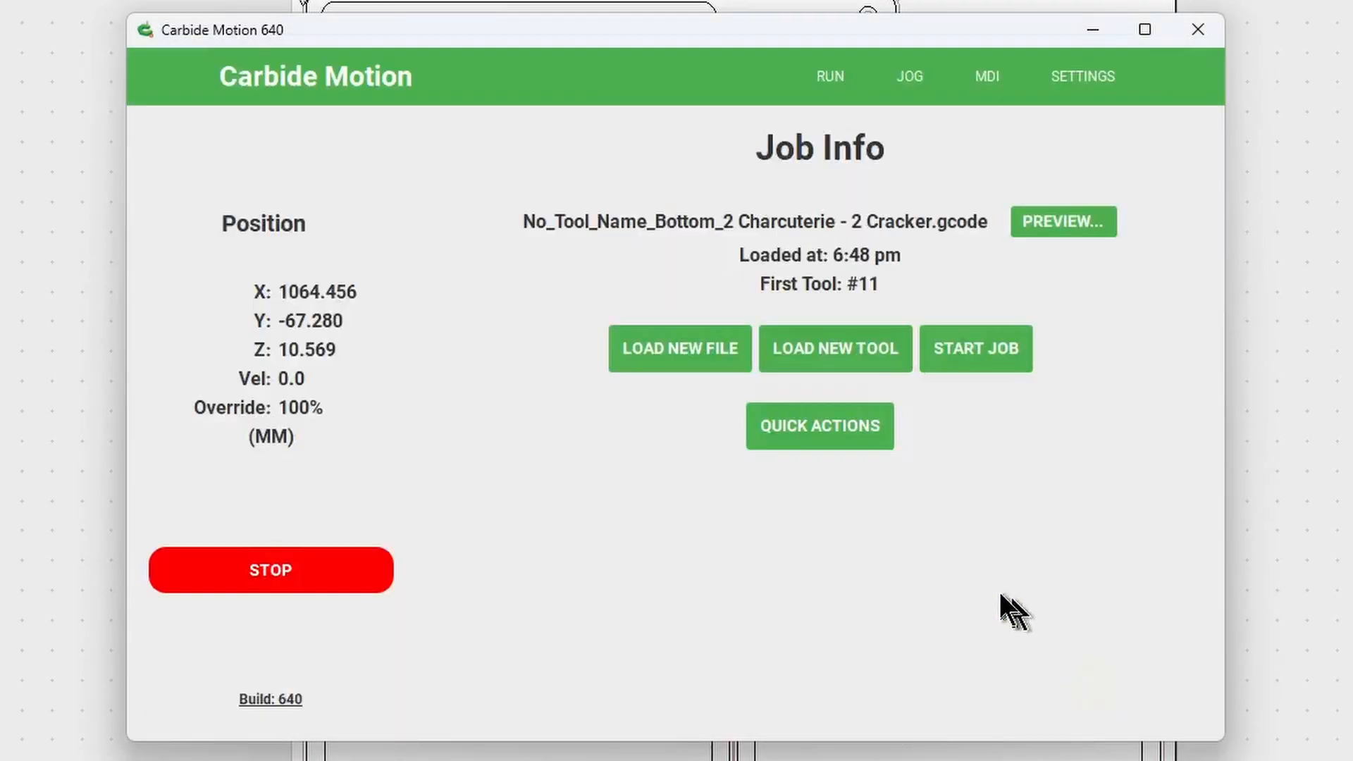
Run the charcuterie job despite the bounds check, view the status behind the tool #11 change prompt, resume, and stop the job
{"action": "left_click", "coordinate": [985, 349]}
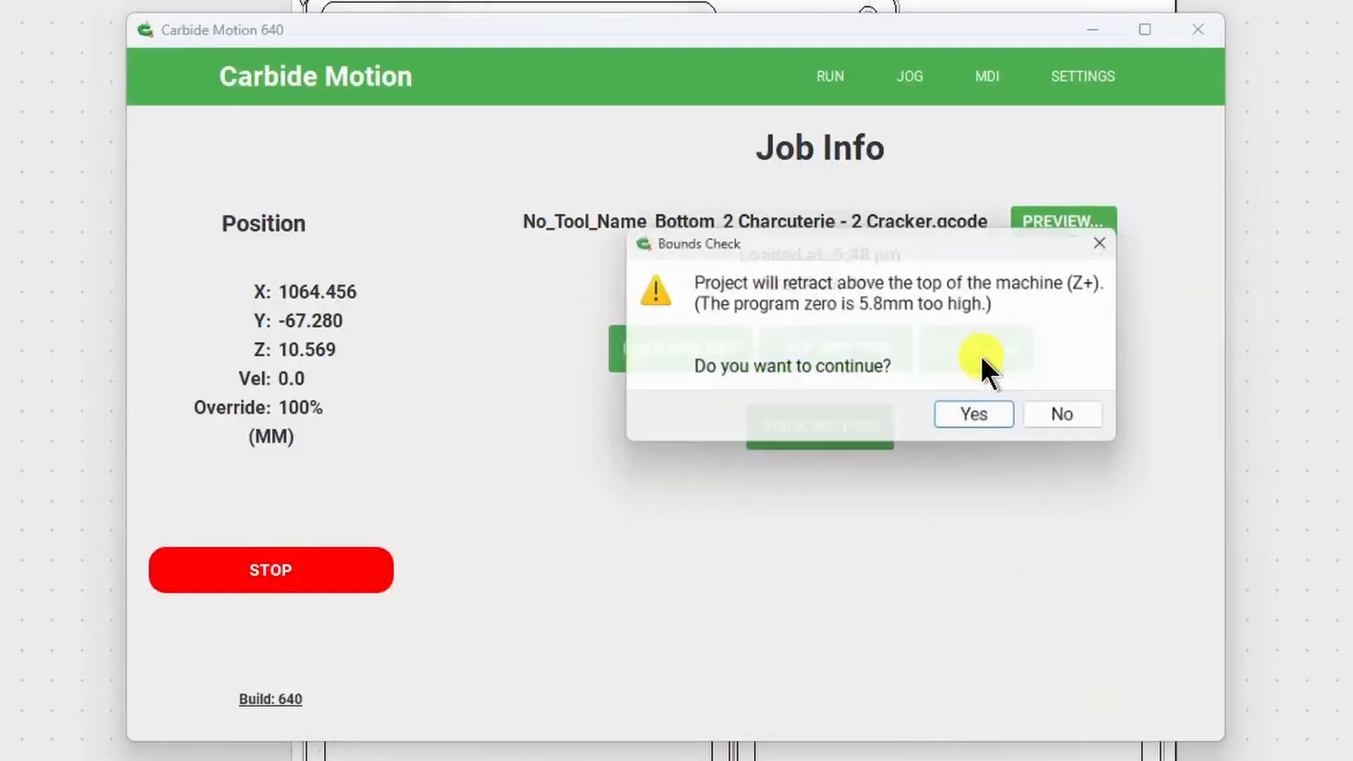
{"action": "left_click", "coordinate": [983, 425]}
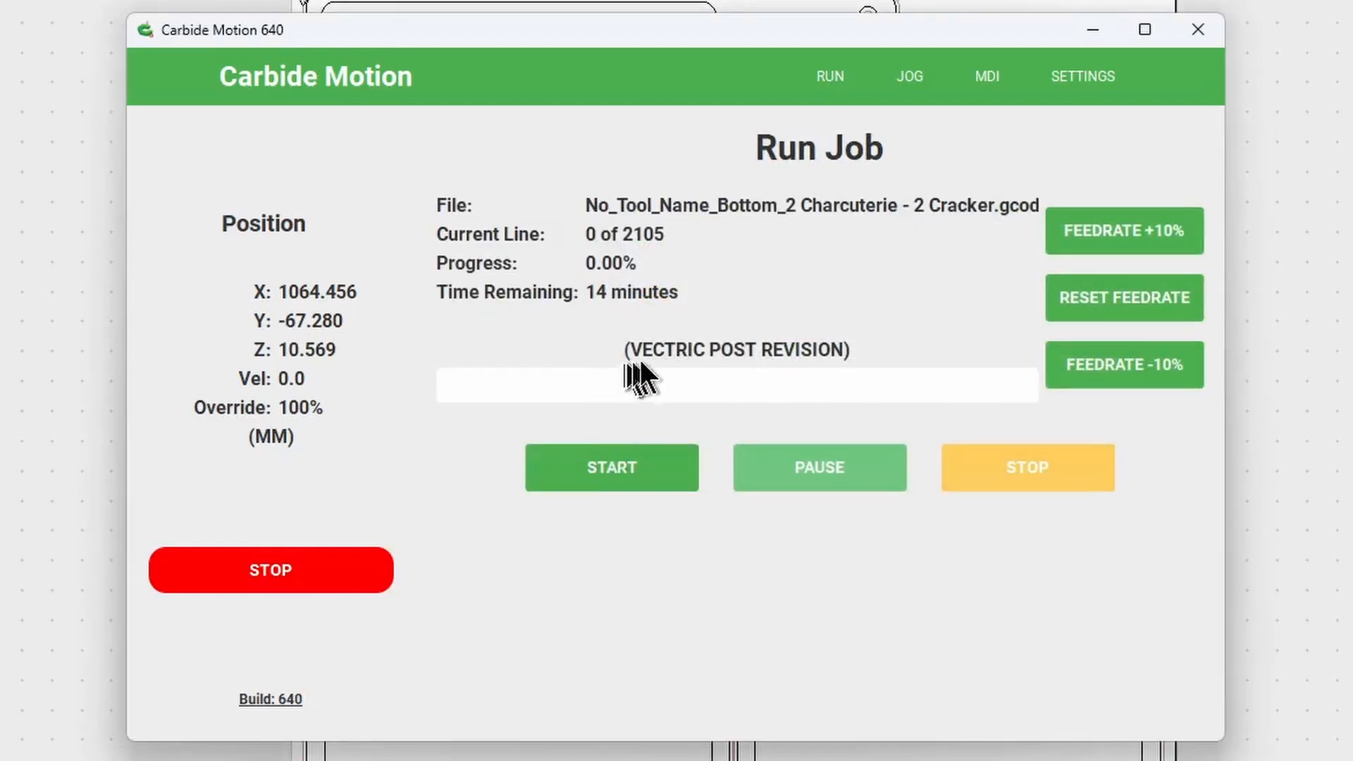
{"action": "left_click", "coordinate": [619, 466]}
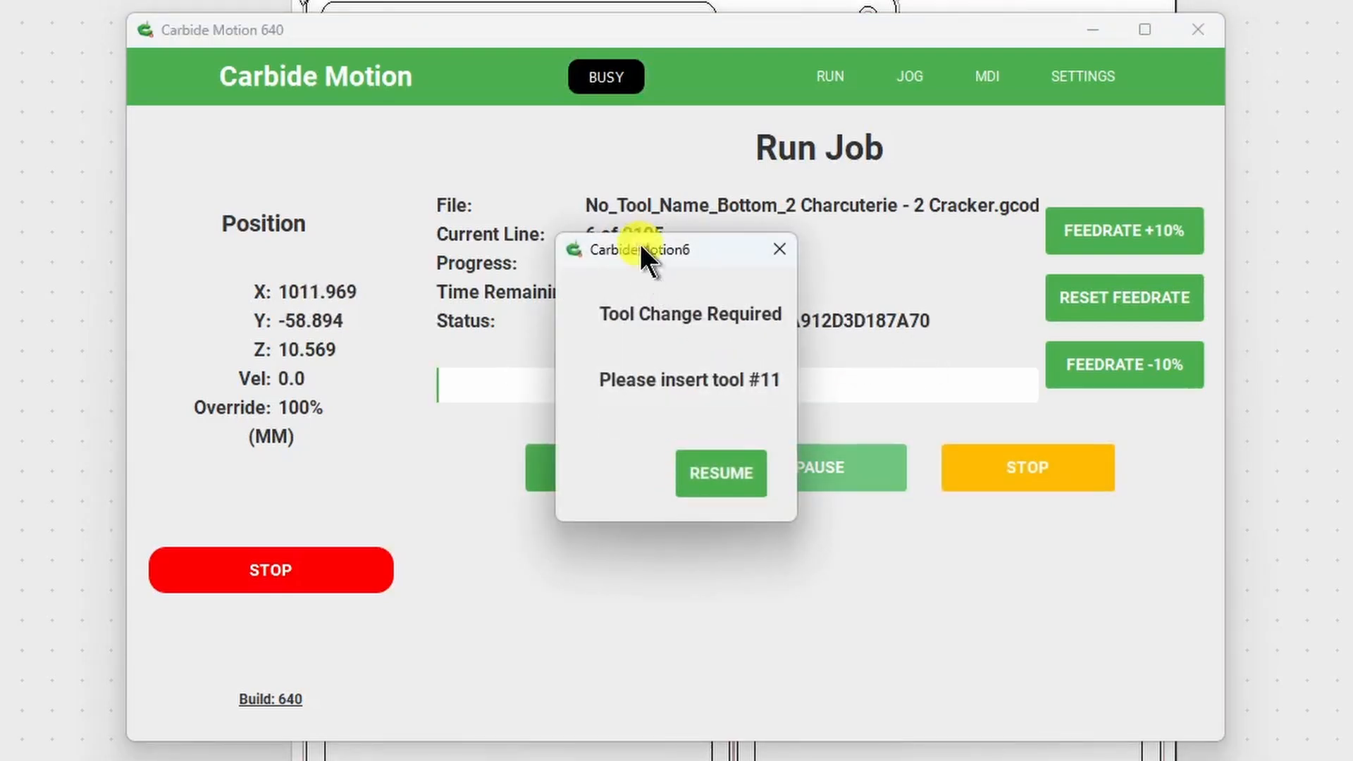
{"action": "left_click_drag", "start_coordinate": [641, 248], "coordinate": [289, 356]}
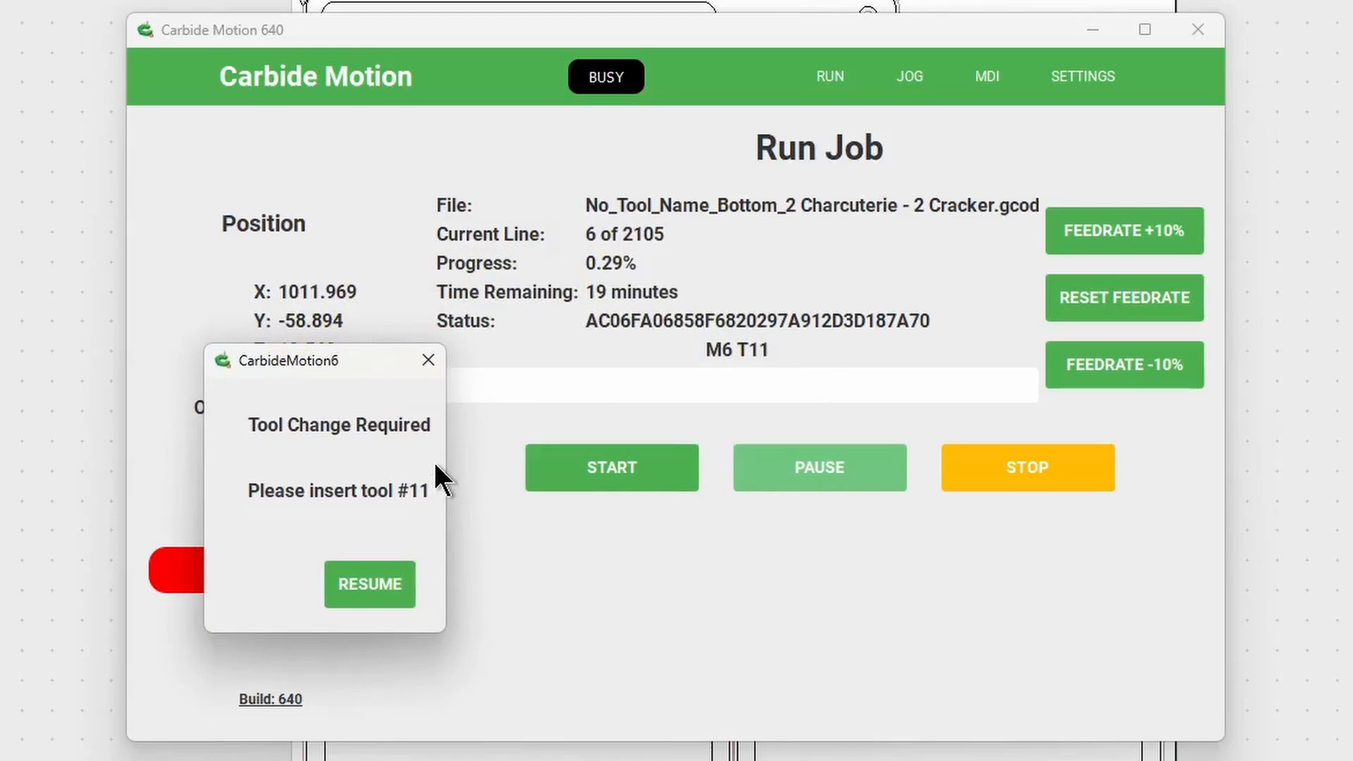
{"action": "left_click", "coordinate": [372, 583]}
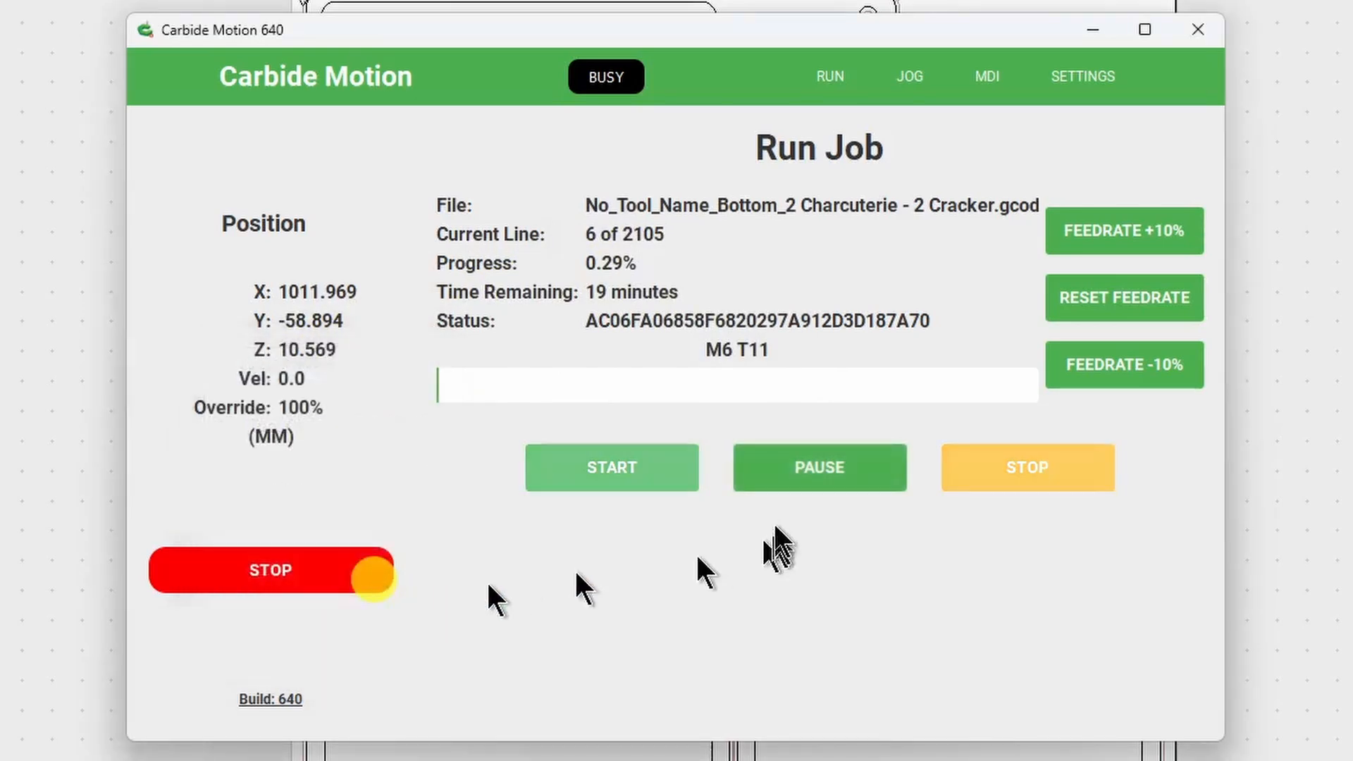
{"action": "left_click", "coordinate": [815, 472]}
{"action": "left_click", "coordinate": [1007, 471]}
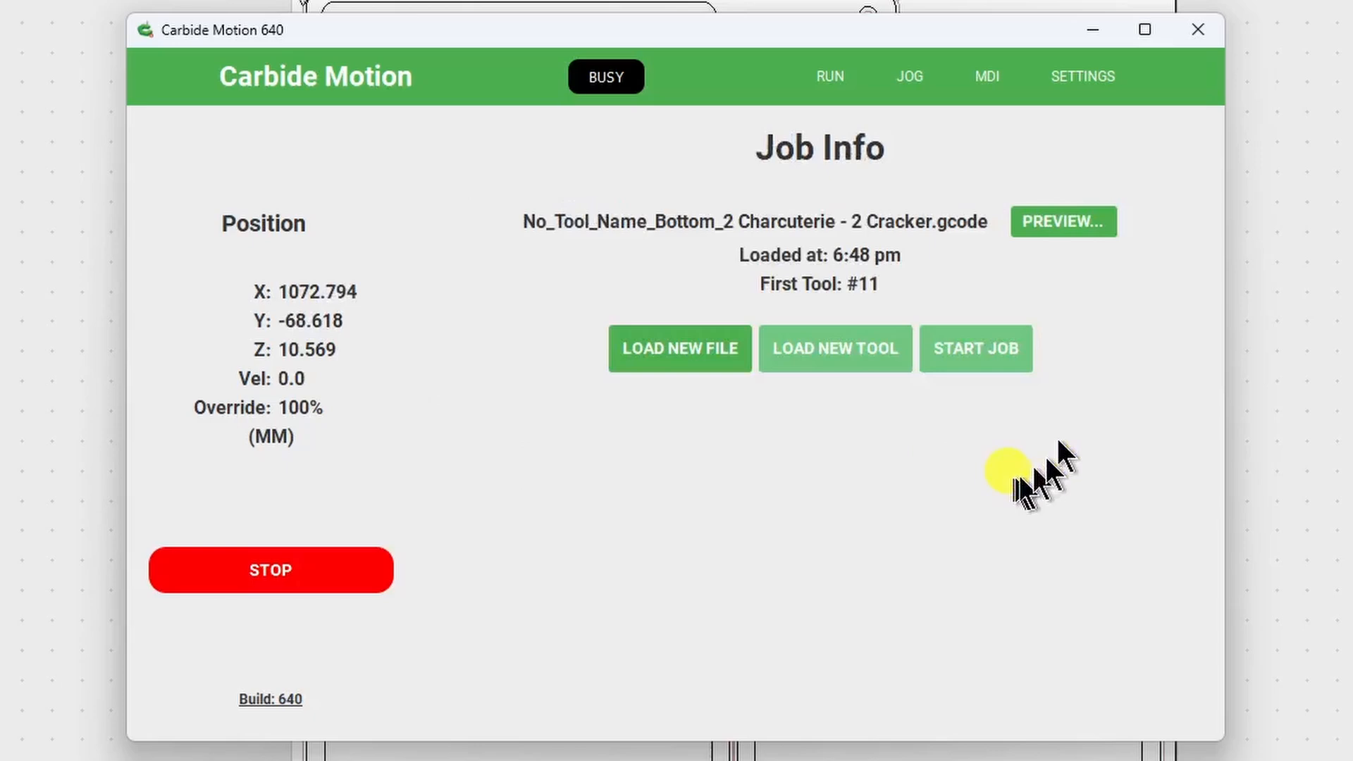
Minimize Carbide Motion, switch to the browser's V-Carve-PPs GitHub repository page and close its clone options
{"action": "left_click", "coordinate": [1093, 28]}
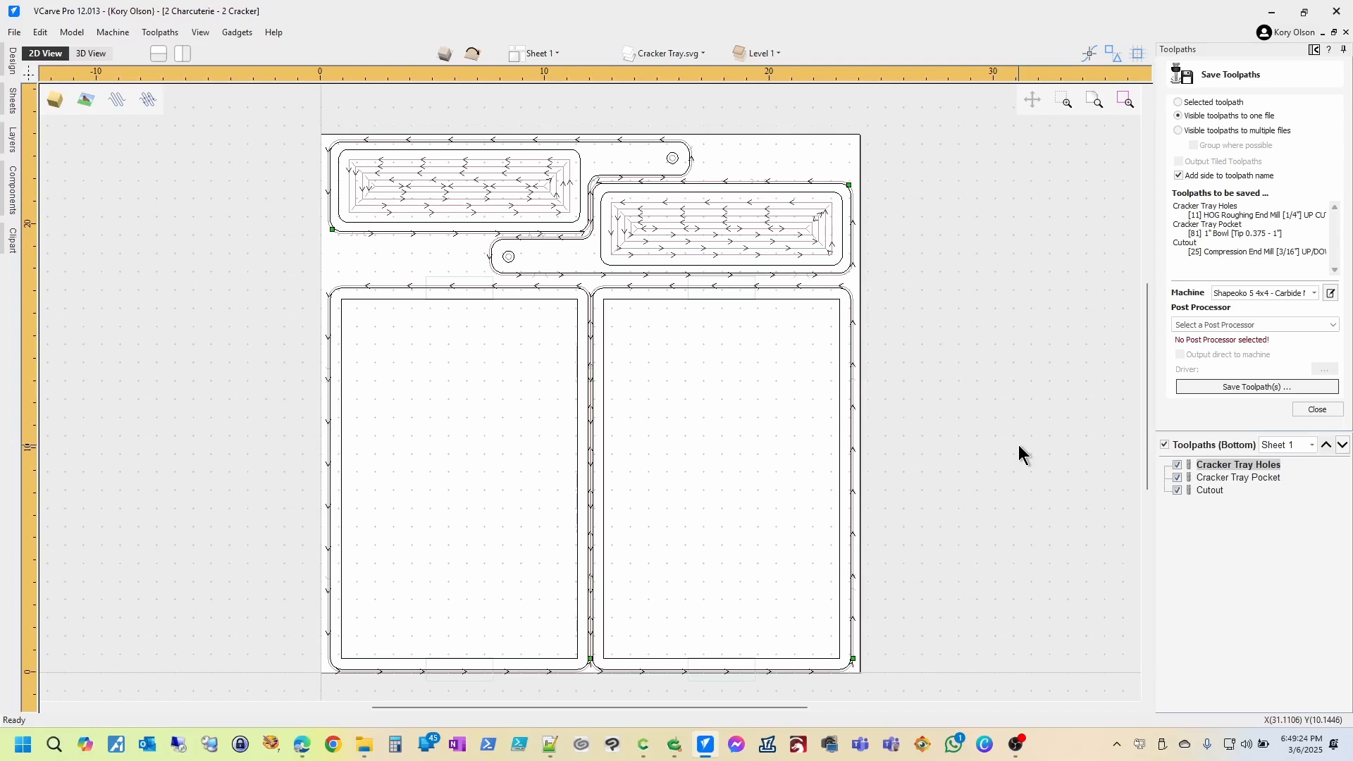
{"action": "mouse_move", "coordinate": [301, 746]}
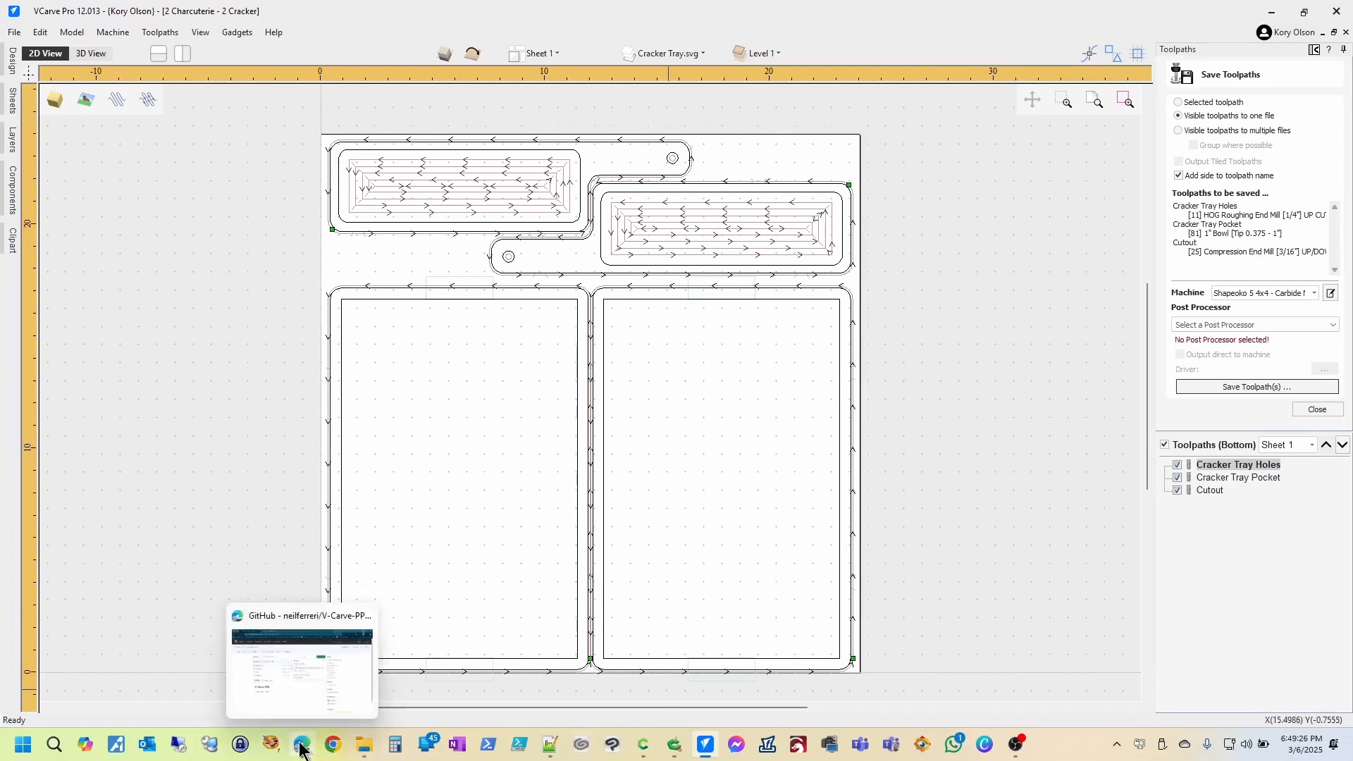
{"action": "left_click", "coordinate": [279, 671]}
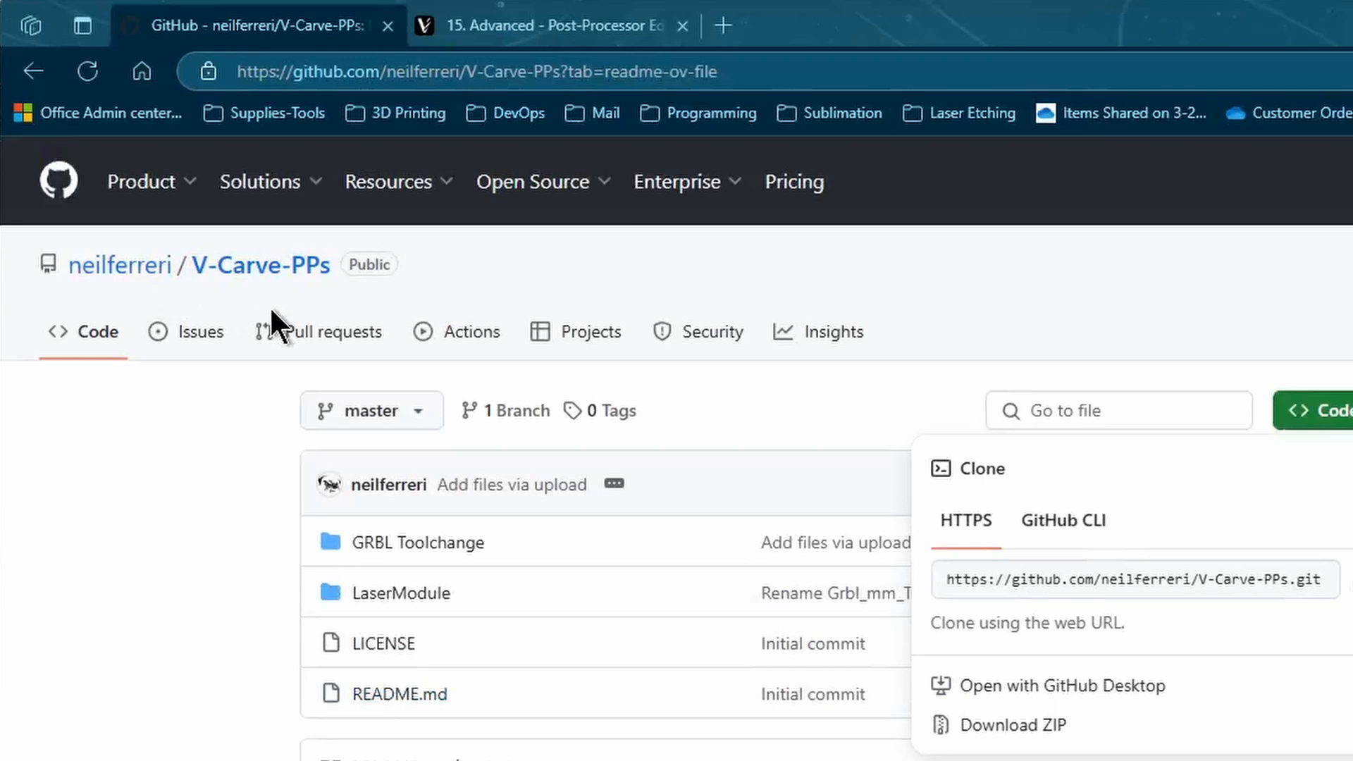
{"action": "left_click", "coordinate": [892, 278]}
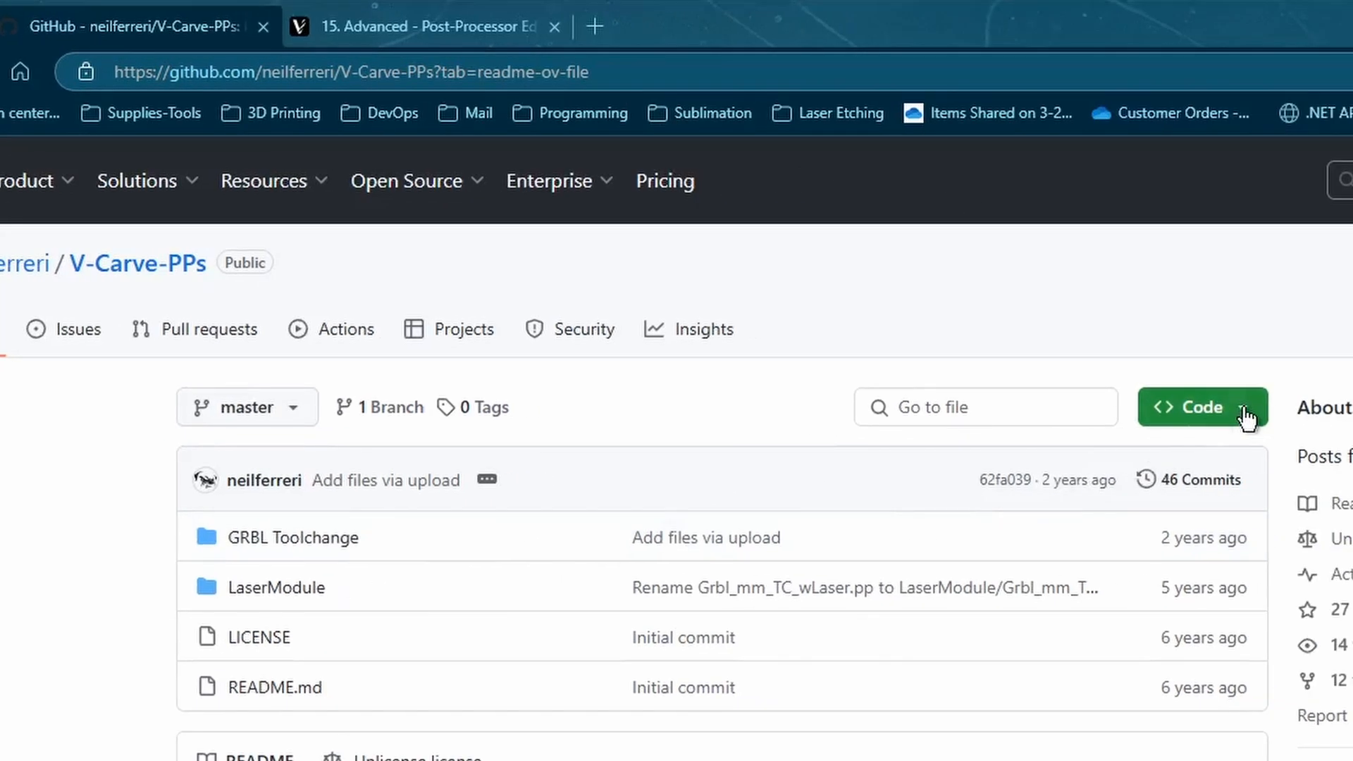
Download the V-Carve-PPs repository as a ZIP archive and save it
{"action": "left_click", "coordinate": [1332, 410]}
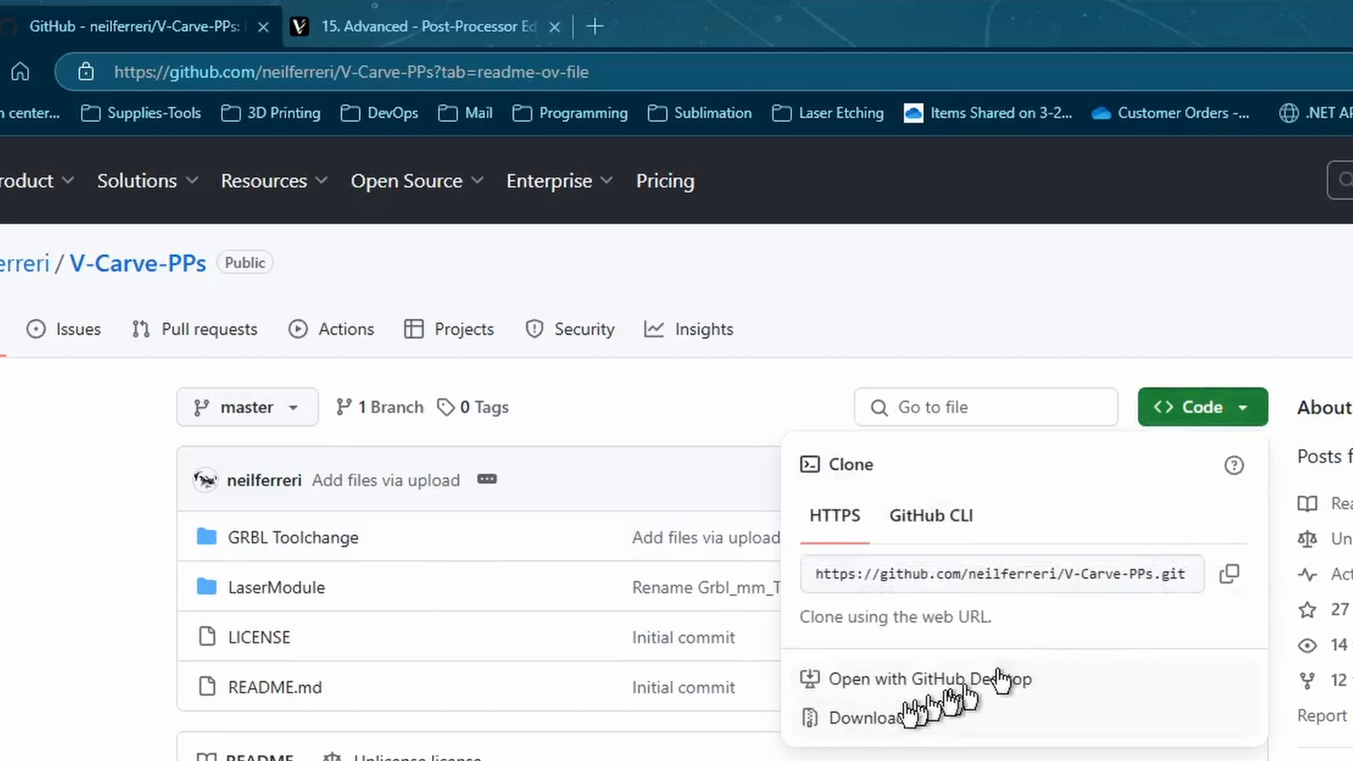
{"action": "left_click", "coordinate": [881, 717]}
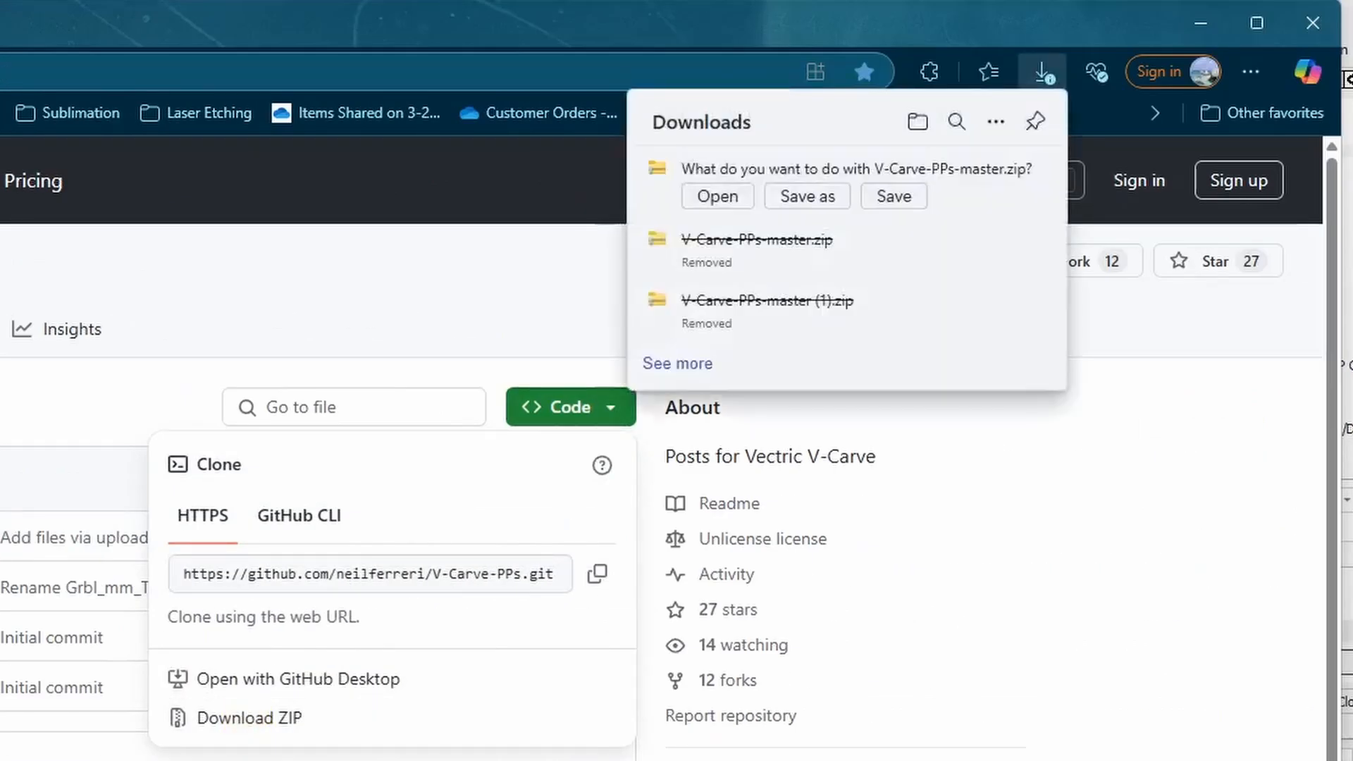
{"action": "left_click", "coordinate": [888, 198]}
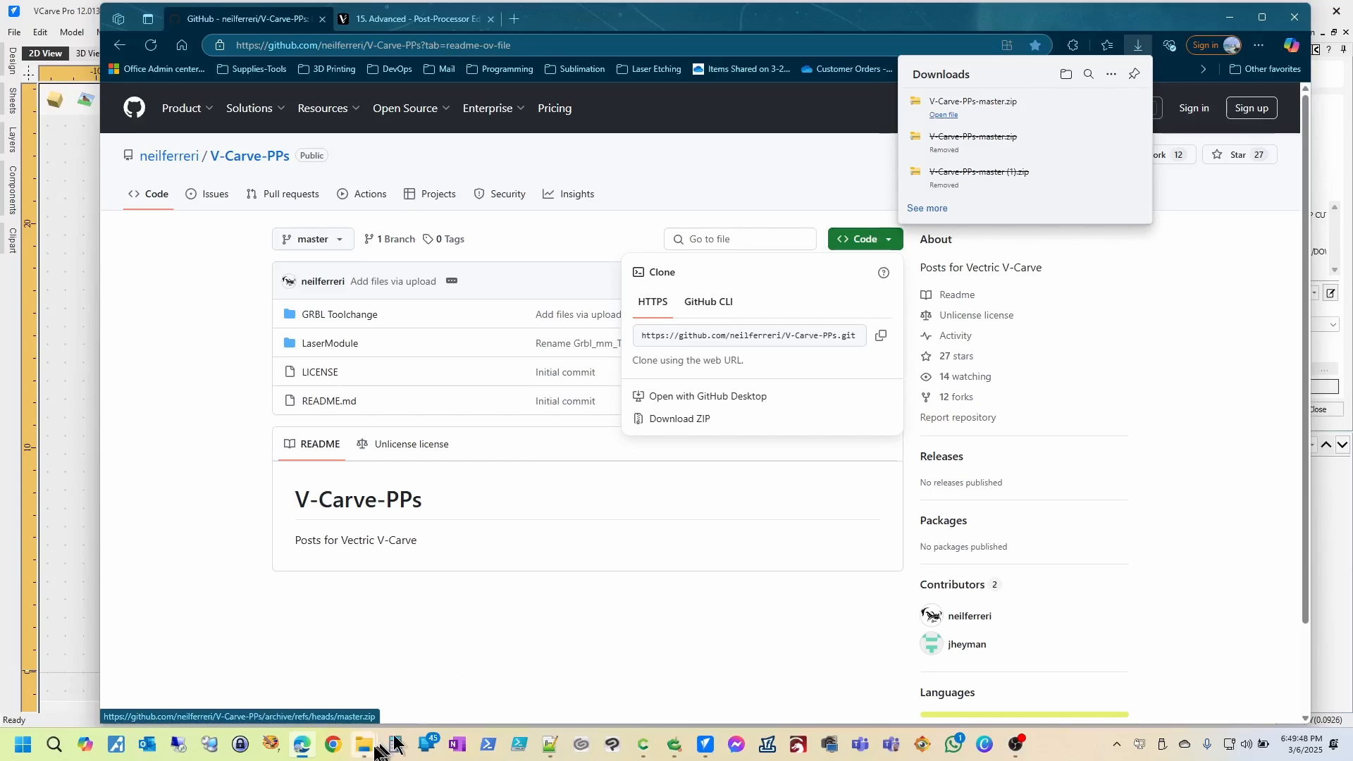
Switch to the Downloads folder in File Explorer and extract V-Carve-PPs-master.zip in place with 7-Zip
{"action": "mouse_move", "coordinate": [379, 745]}
{"action": "left_click", "coordinate": [367, 625]}
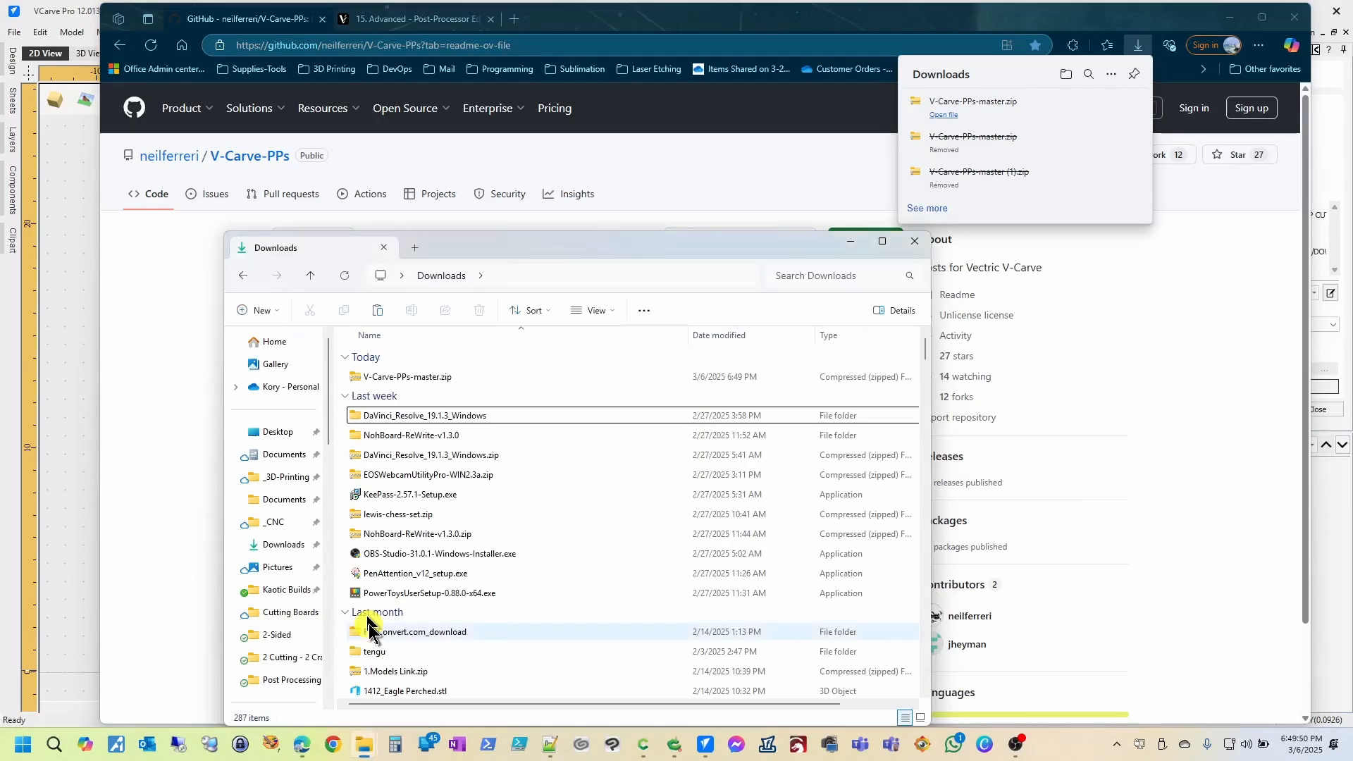
{"action": "left_click", "coordinate": [403, 381]}
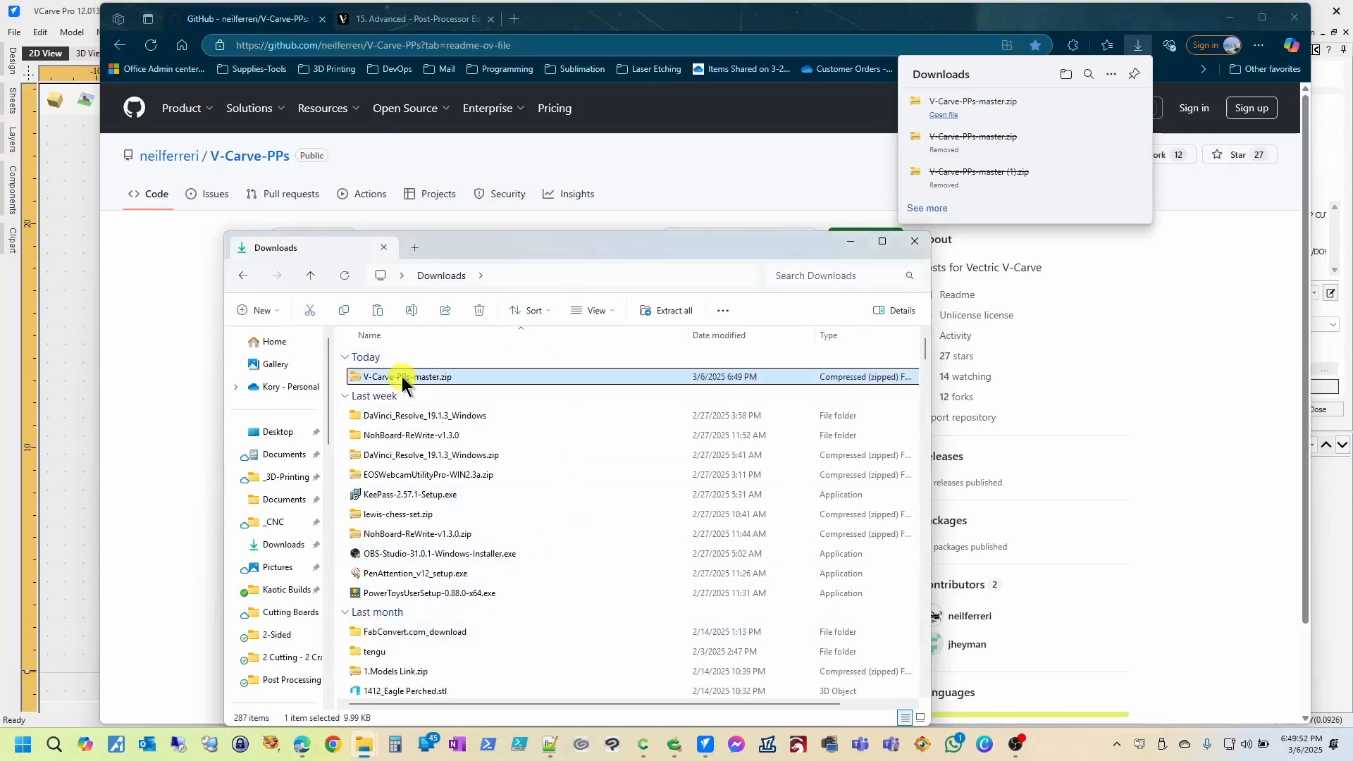
{"action": "right_click", "coordinate": [403, 380]}
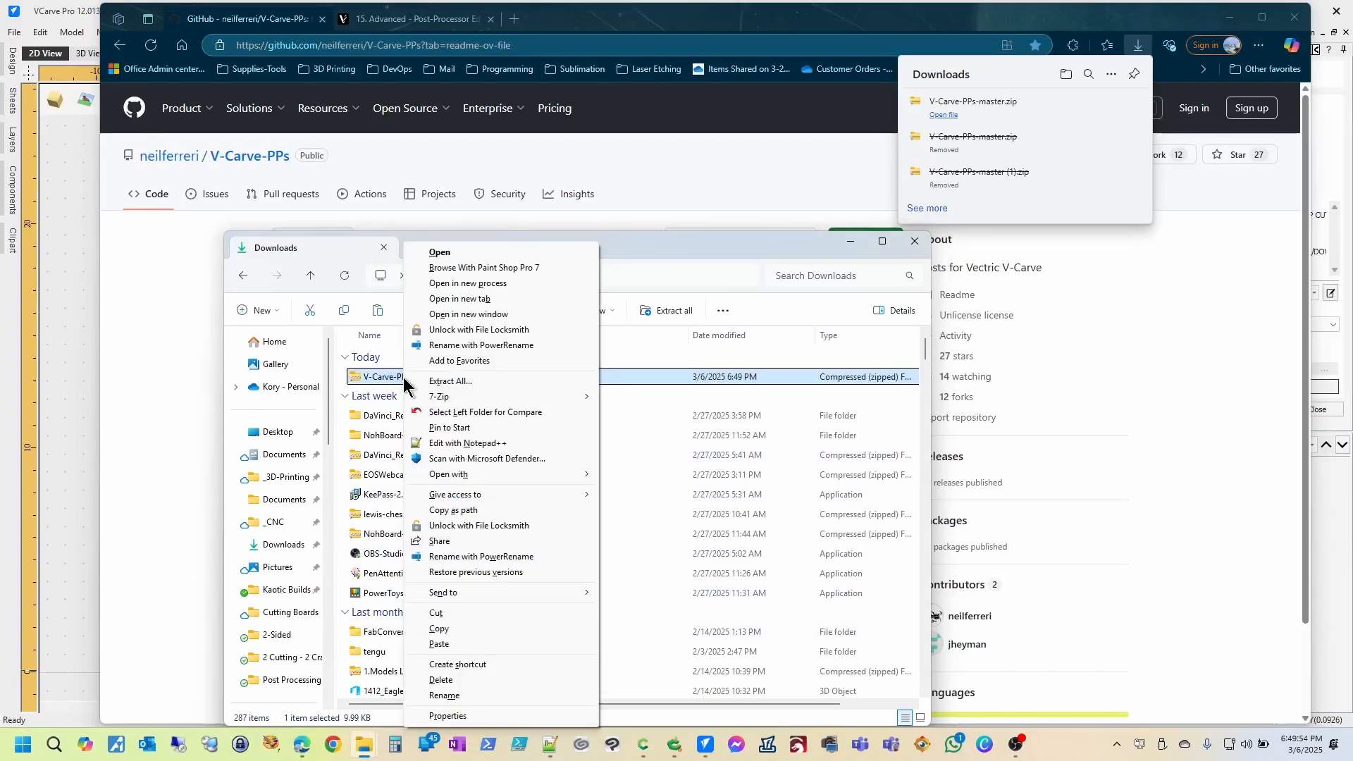
{"action": "mouse_move", "coordinate": [451, 395]}
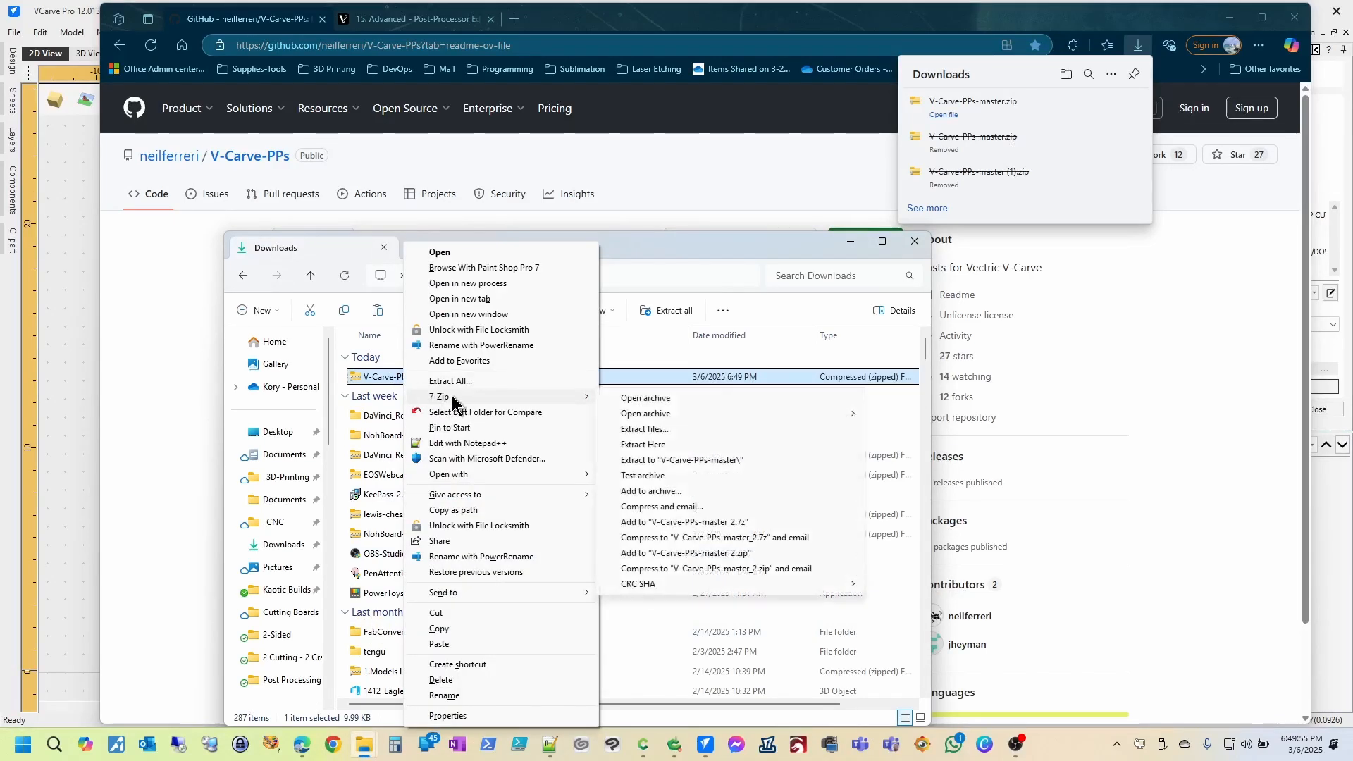
{"action": "left_click", "coordinate": [642, 444]}
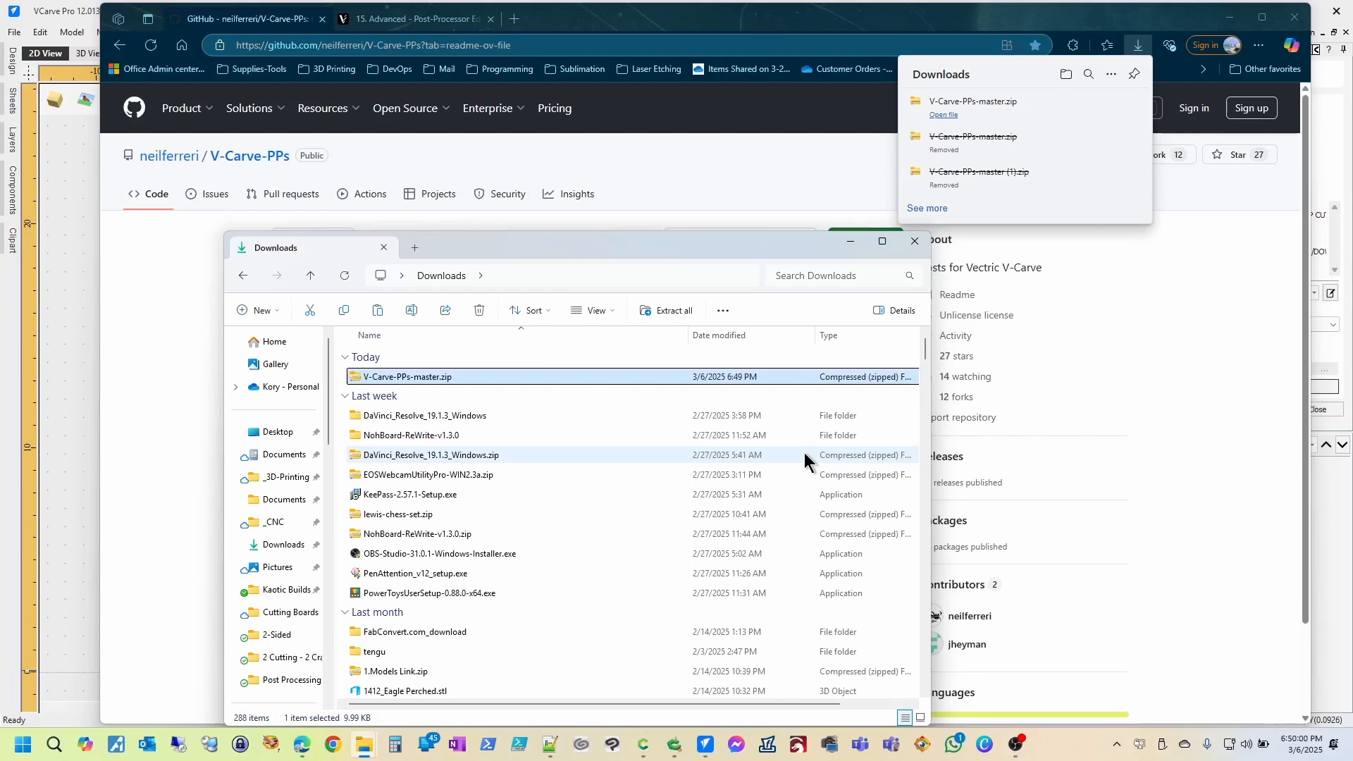
Find the extracted V-Carve-PPs-master folder in Downloads and open its GRBL Toolchange subfolder
{"action": "left_click", "coordinate": [529, 417]}
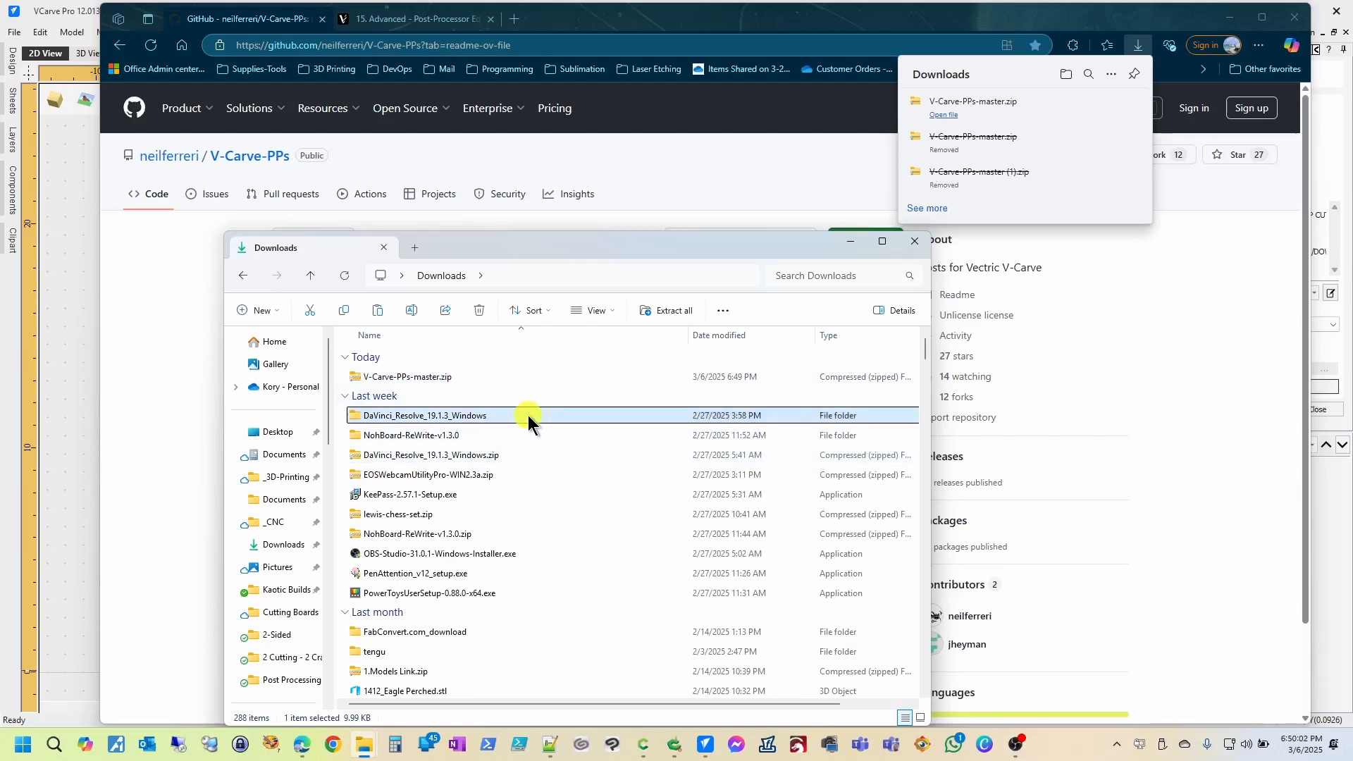
{"action": "key", "text": "v"}
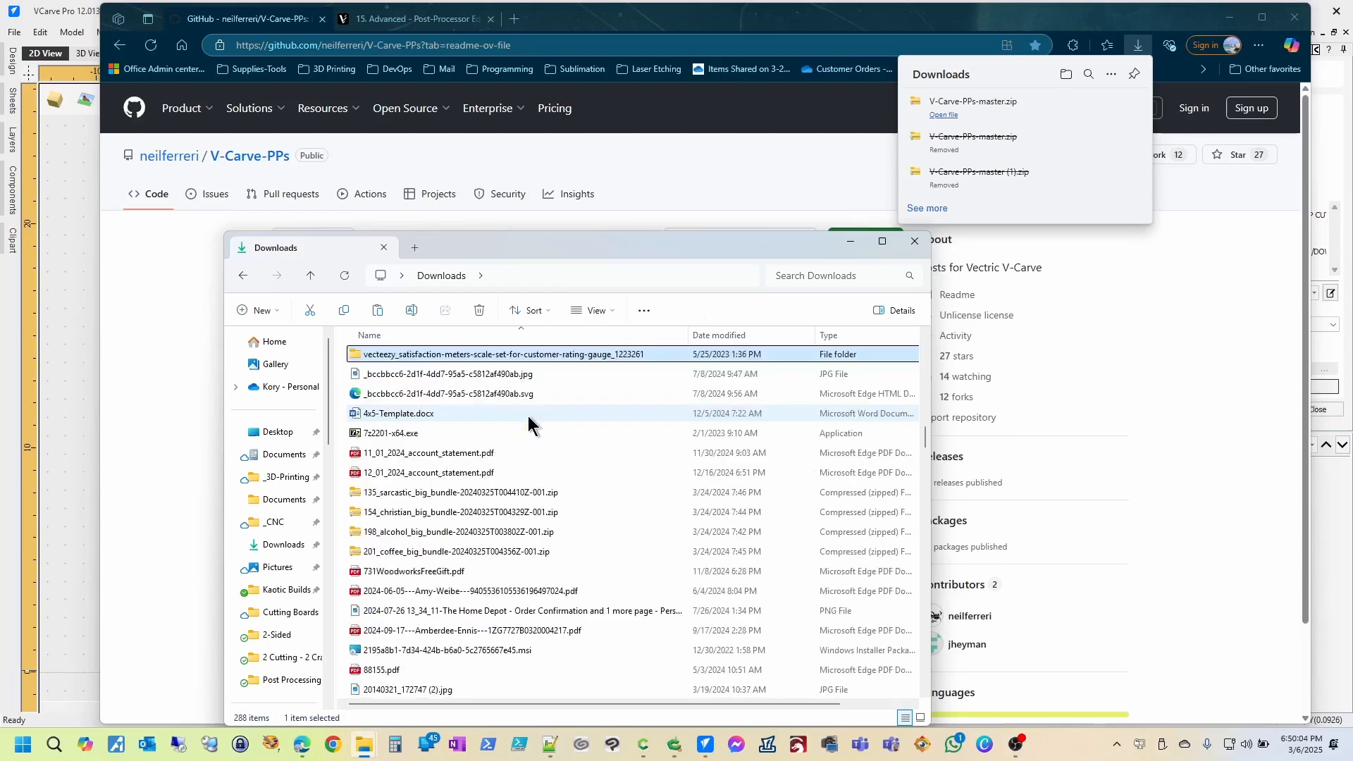
{"action": "key", "text": "v"}
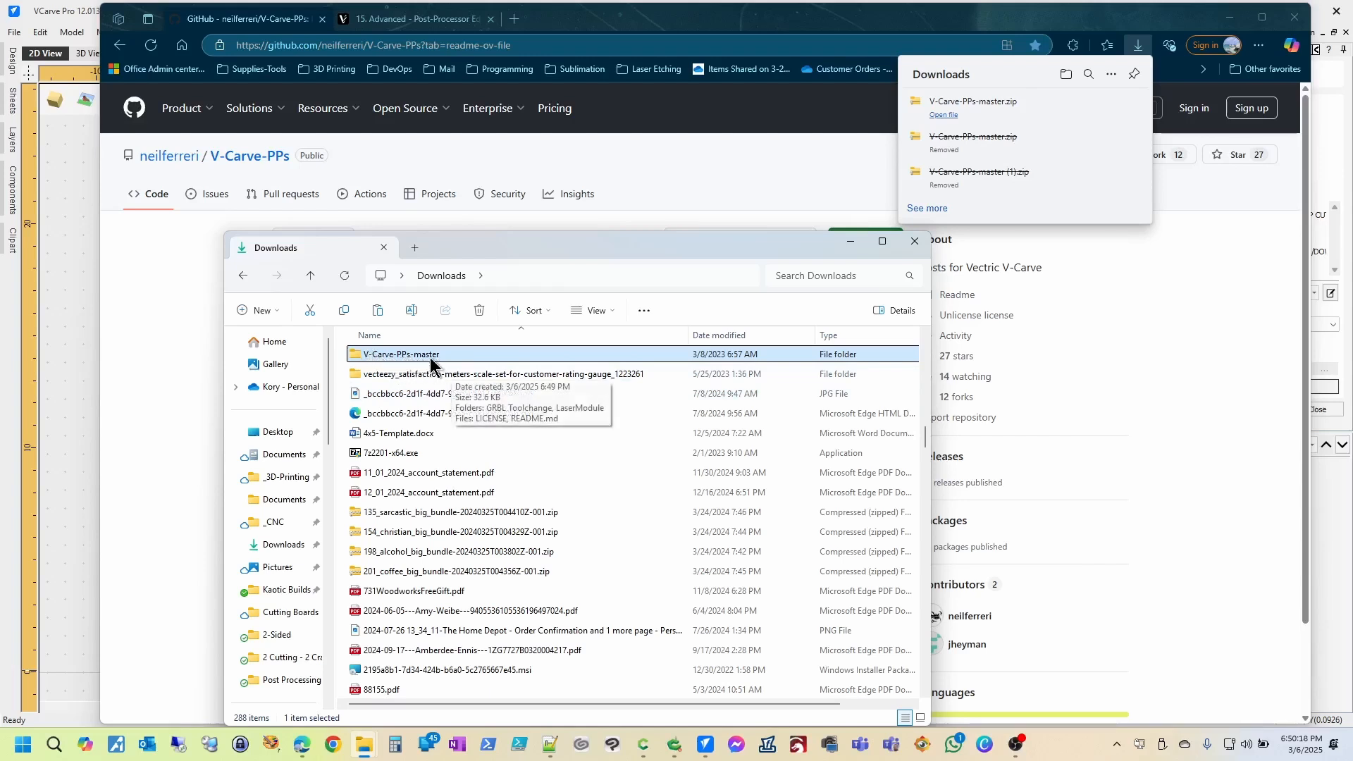
{"action": "double_click", "coordinate": [440, 355]}
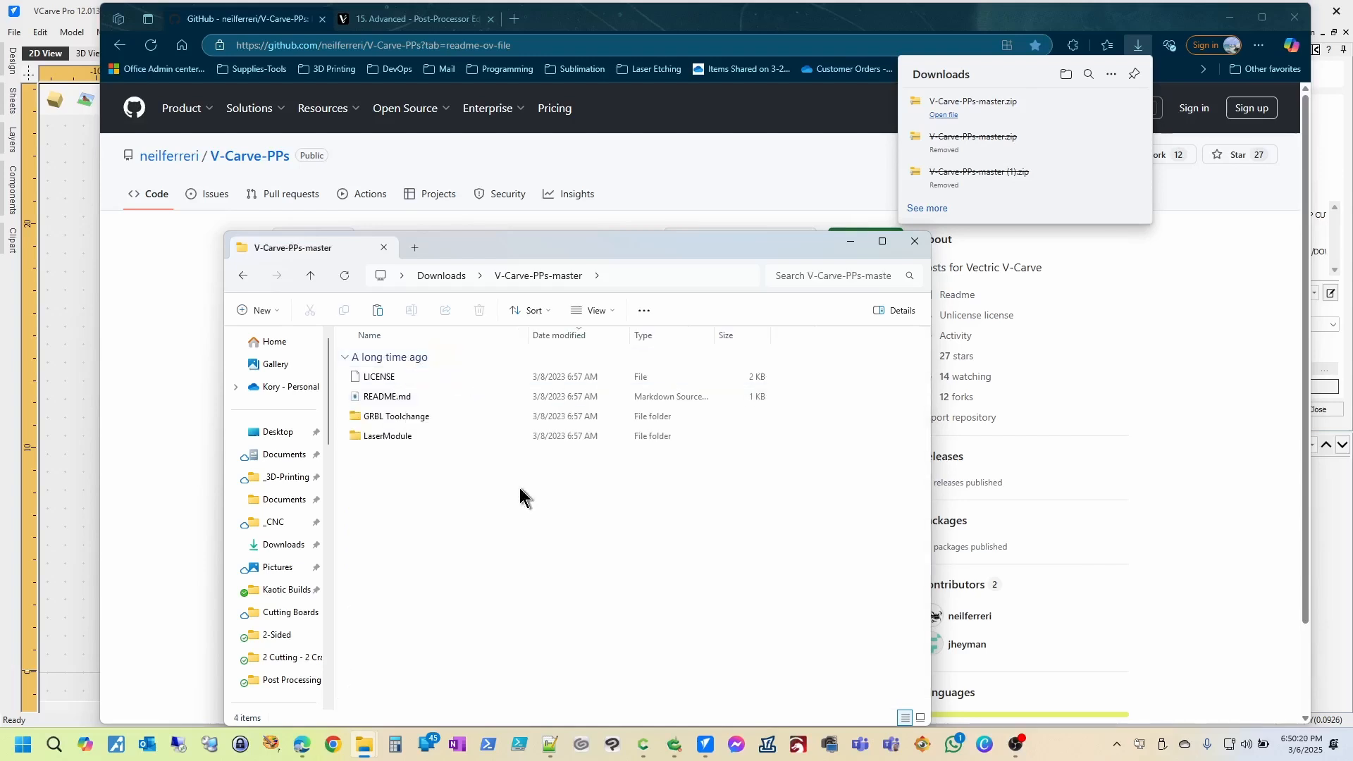
{"action": "double_click", "coordinate": [394, 420]}
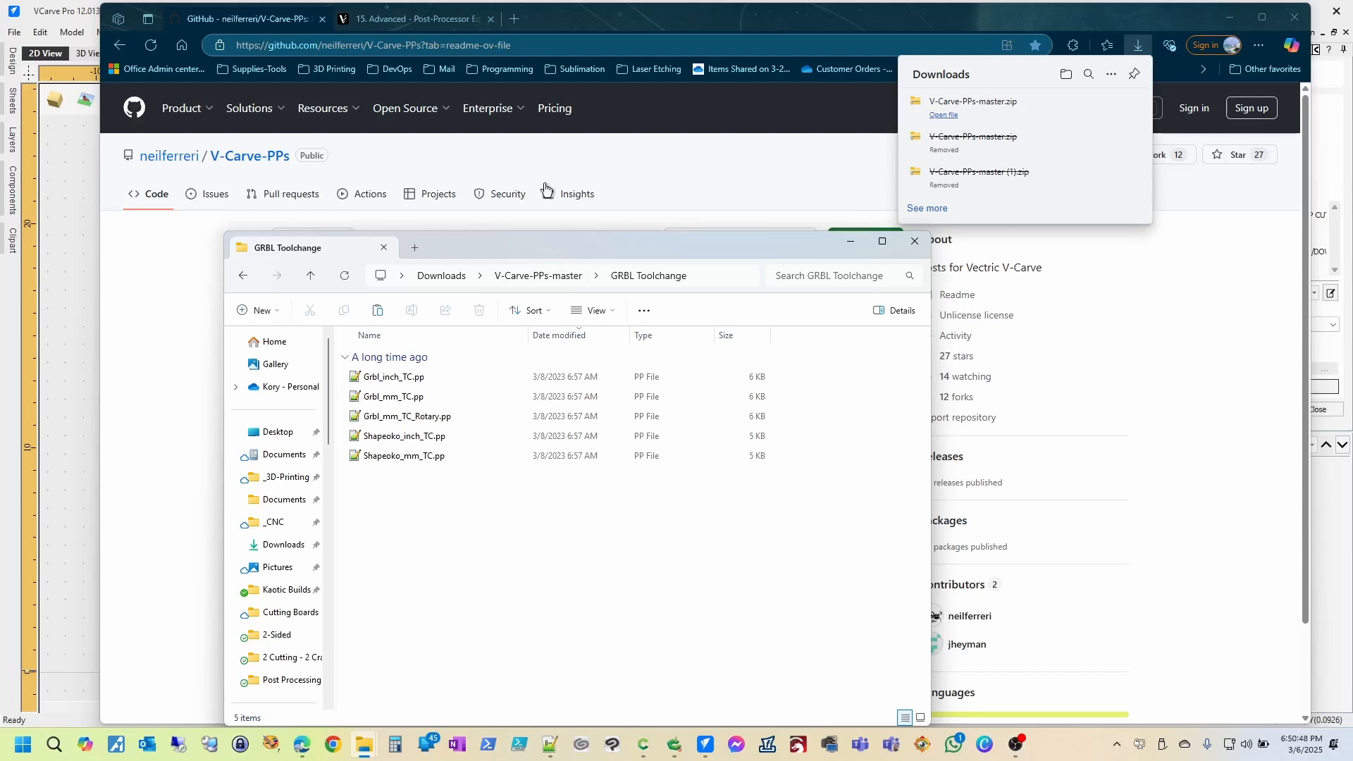
Switch to Vectric's Post-Processor Editing documentation, review it down to the Variables table, and highlight the [TOOLNAME] output variable
{"action": "left_click", "coordinate": [416, 19]}
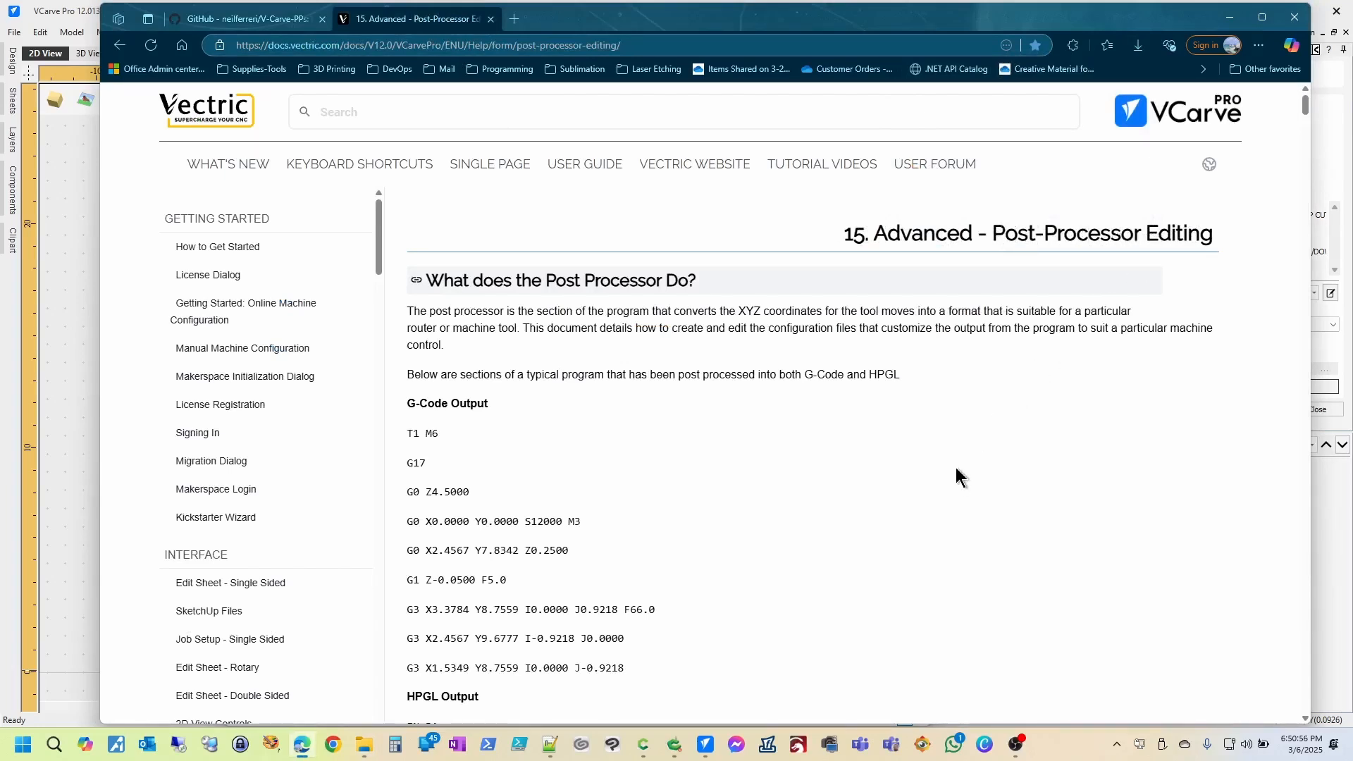
{"action": "scroll", "coordinate": [893, 462], "scroll_direction": "down", "scroll_amount": 8}
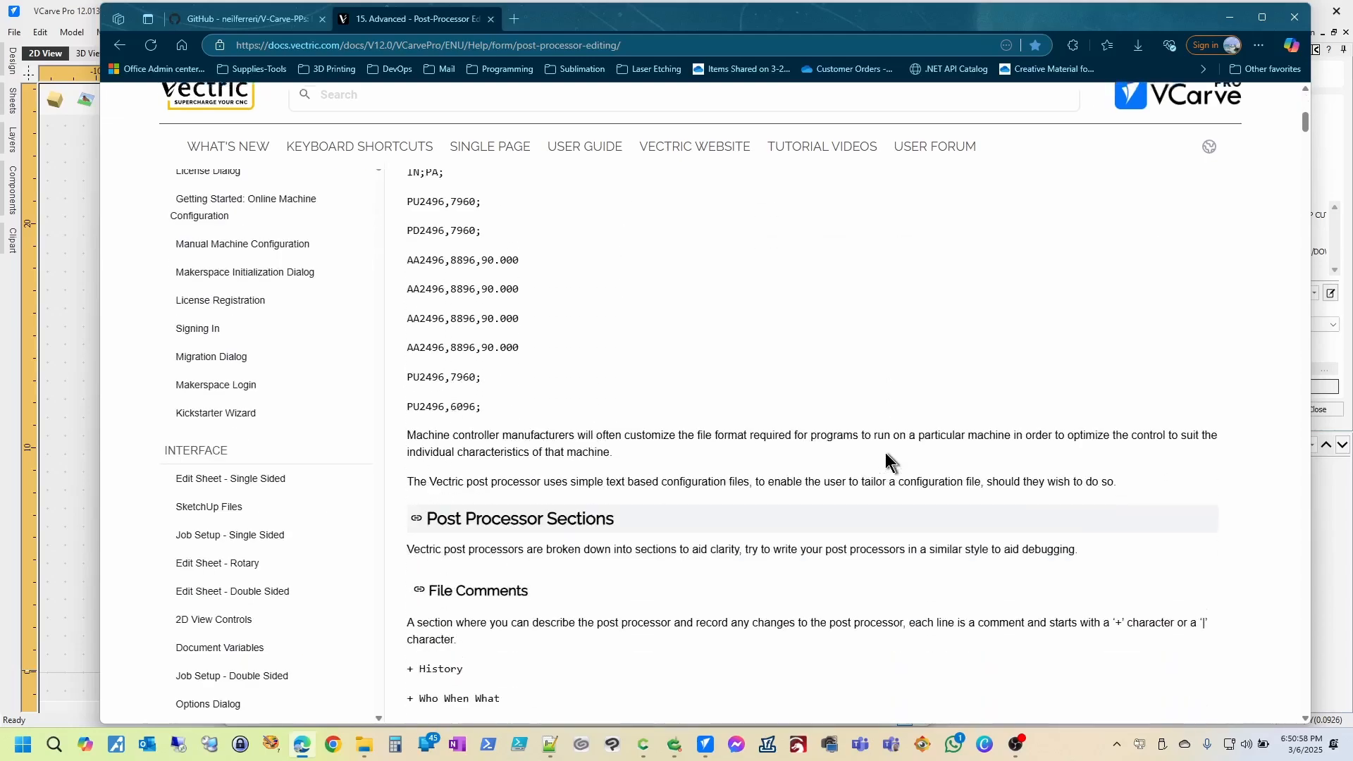
{"action": "scroll", "coordinate": [886, 460], "scroll_direction": "down", "scroll_amount": 10}
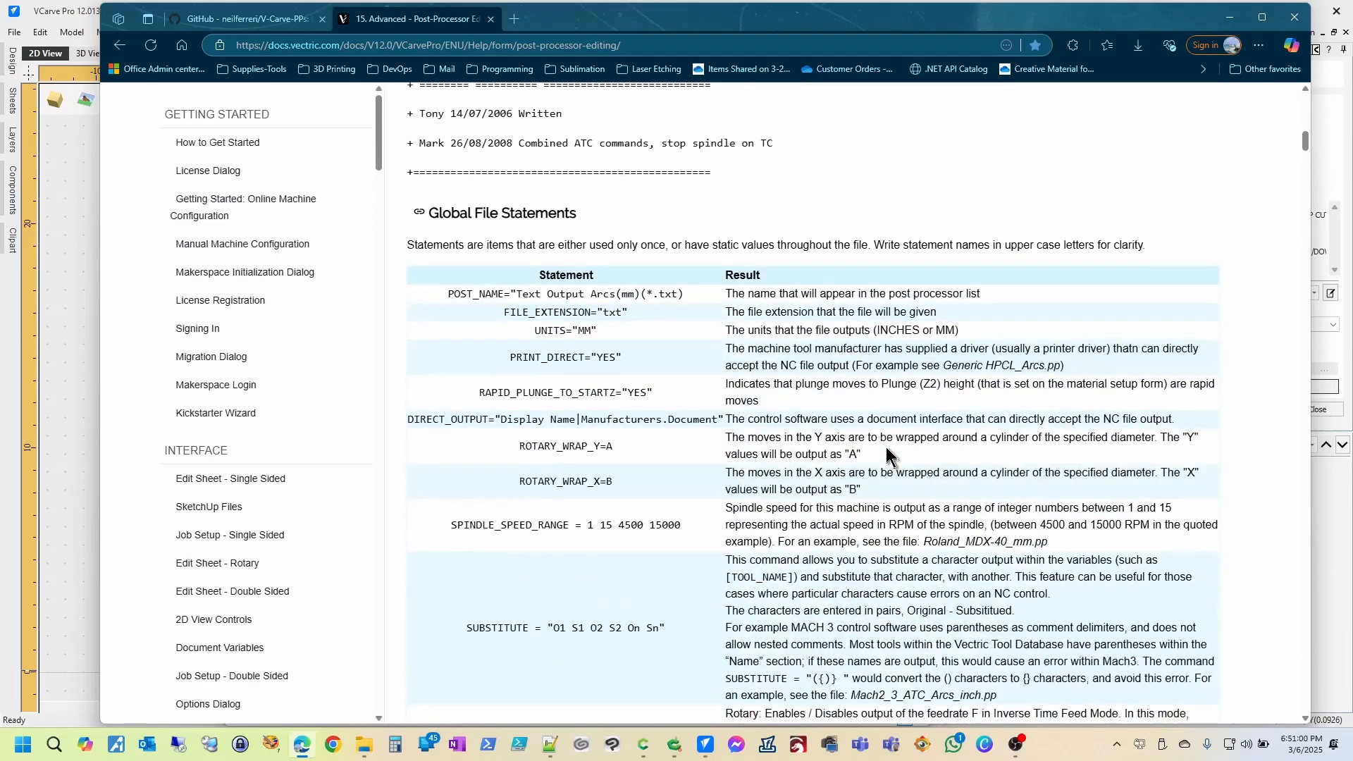
{"action": "scroll", "coordinate": [887, 450], "scroll_direction": "down", "scroll_amount": 6}
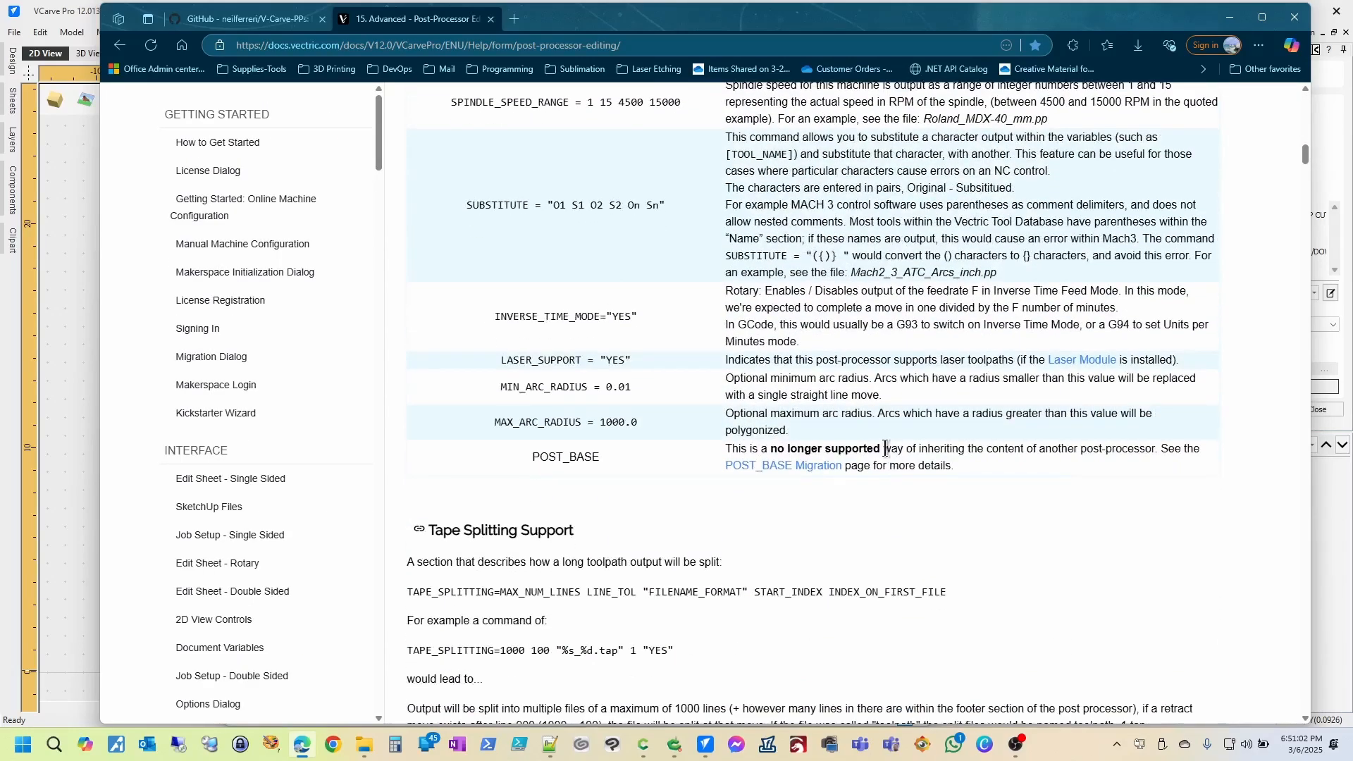
{"action": "scroll", "coordinate": [885, 450], "scroll_direction": "down", "scroll_amount": 7}
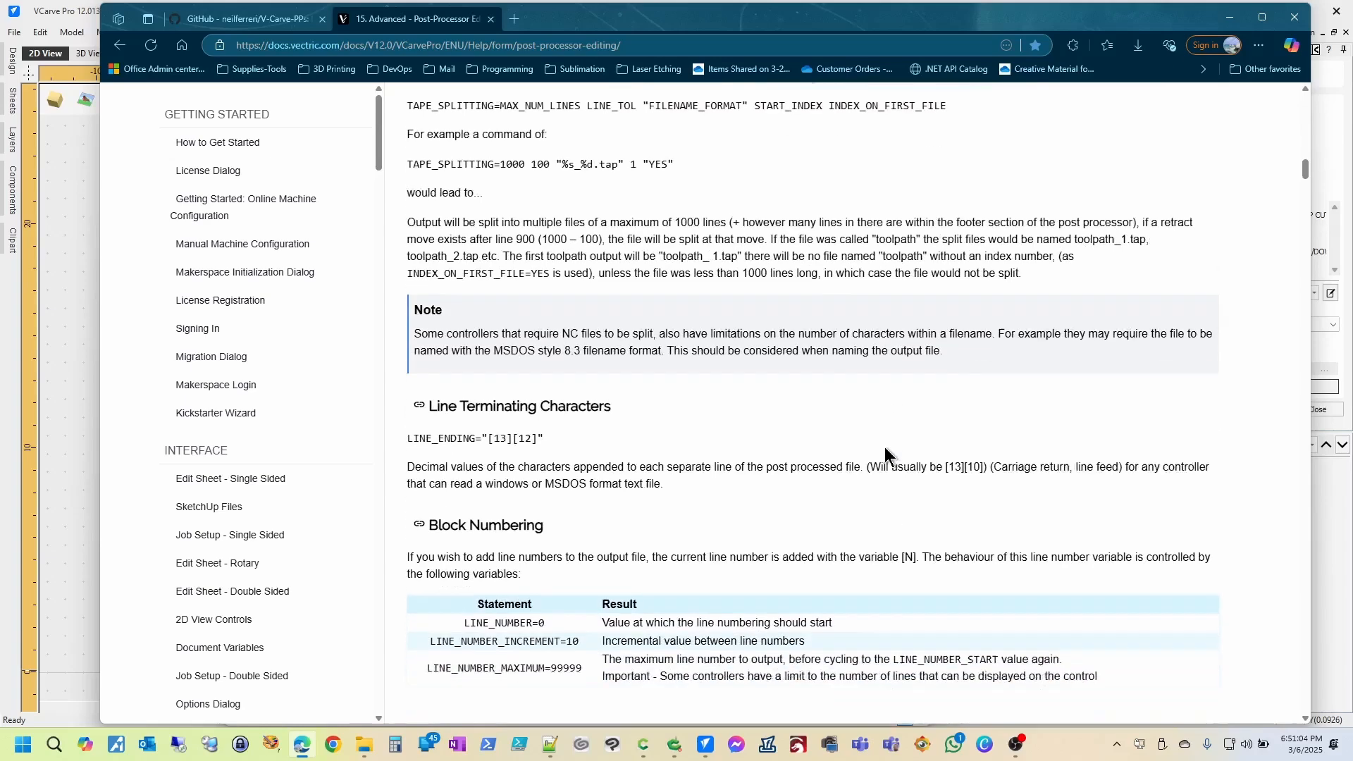
{"action": "scroll", "coordinate": [885, 448], "scroll_direction": "down", "scroll_amount": 7}
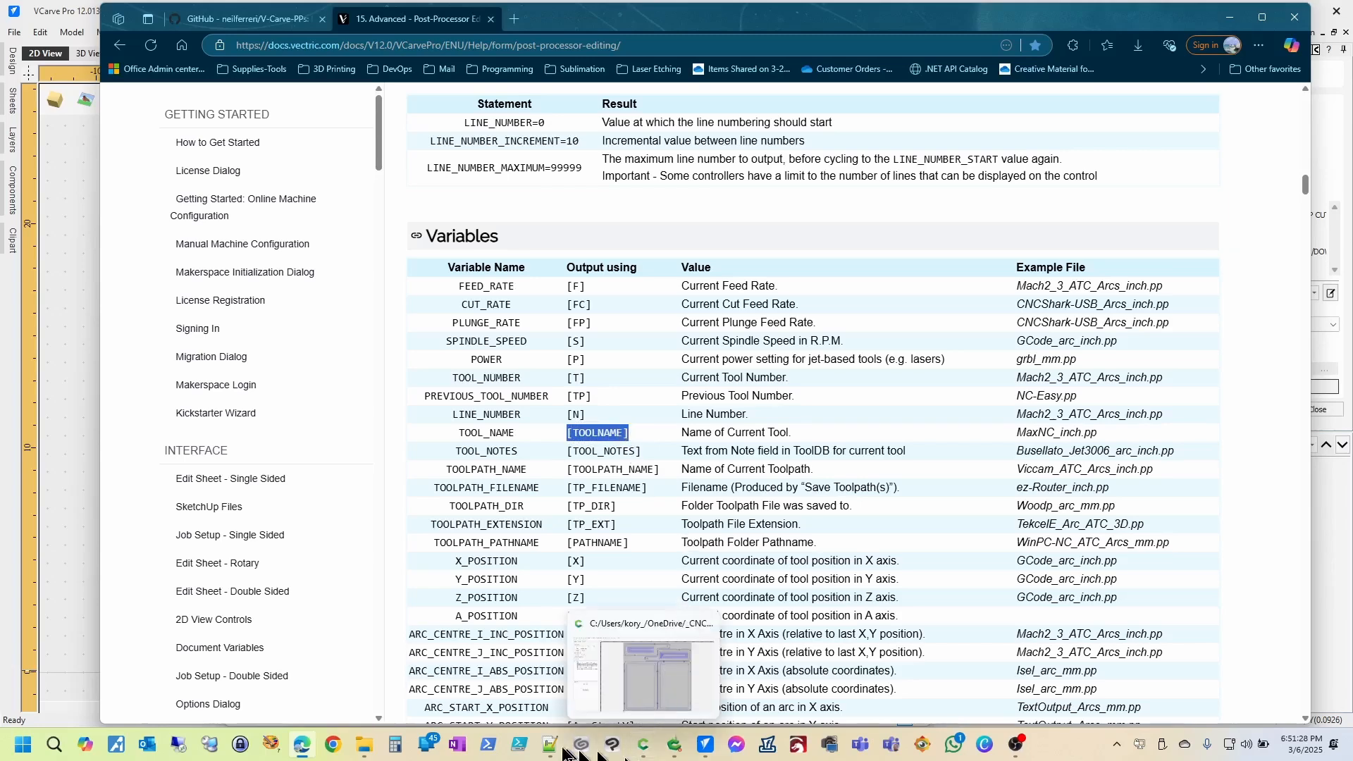
Open Shapeoko_mm_TC.pp from the GRBL Toolchange folder in Notepad++, reload it from disk, and review the file from its beginning
{"action": "mouse_move", "coordinate": [371, 751]}
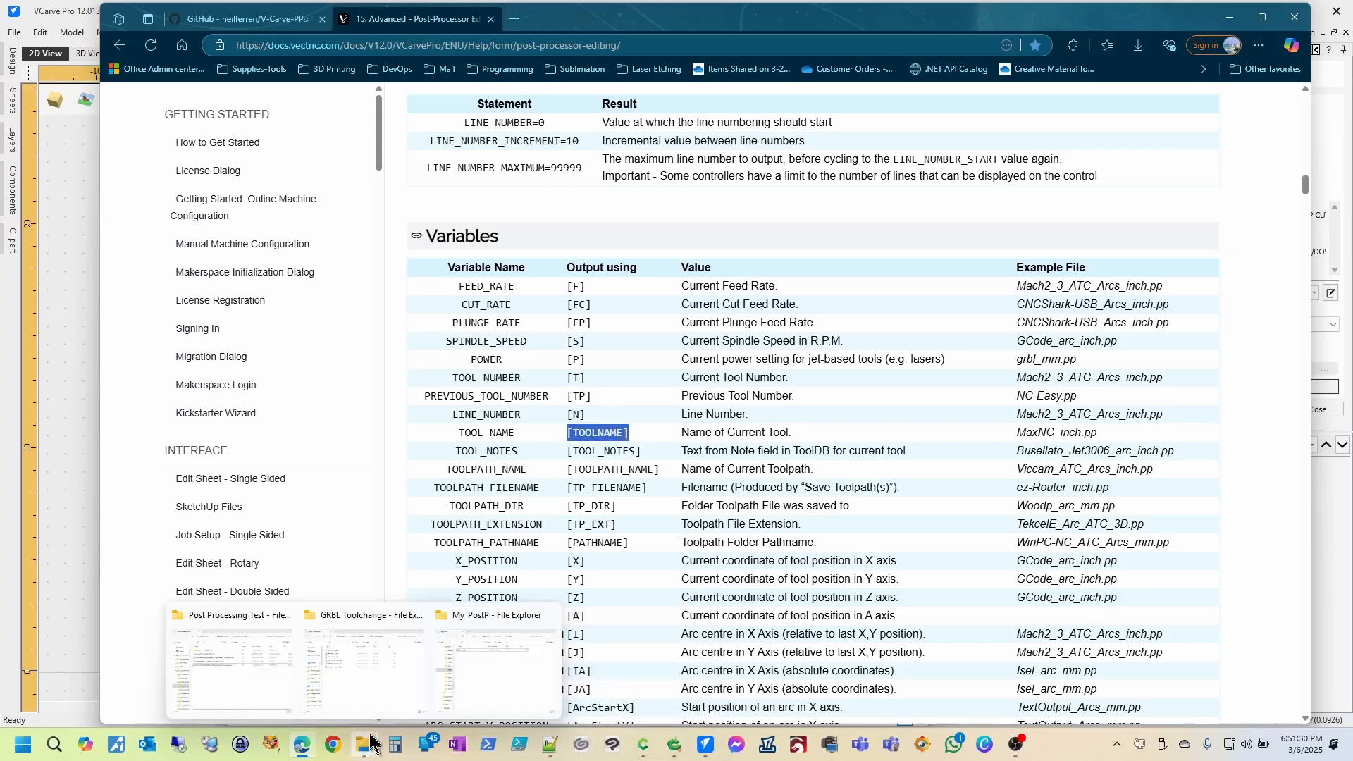
{"action": "left_click", "coordinate": [375, 692]}
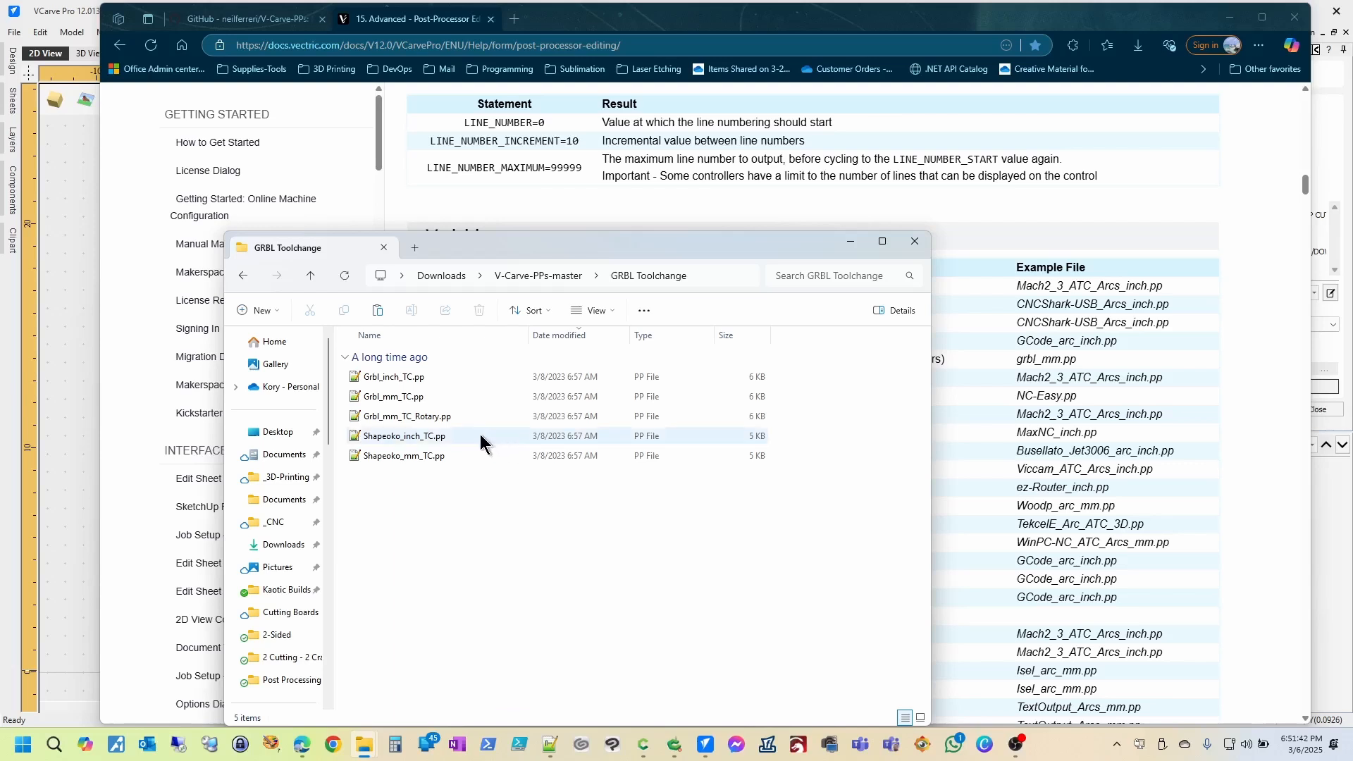
{"action": "double_click", "coordinate": [425, 456]}
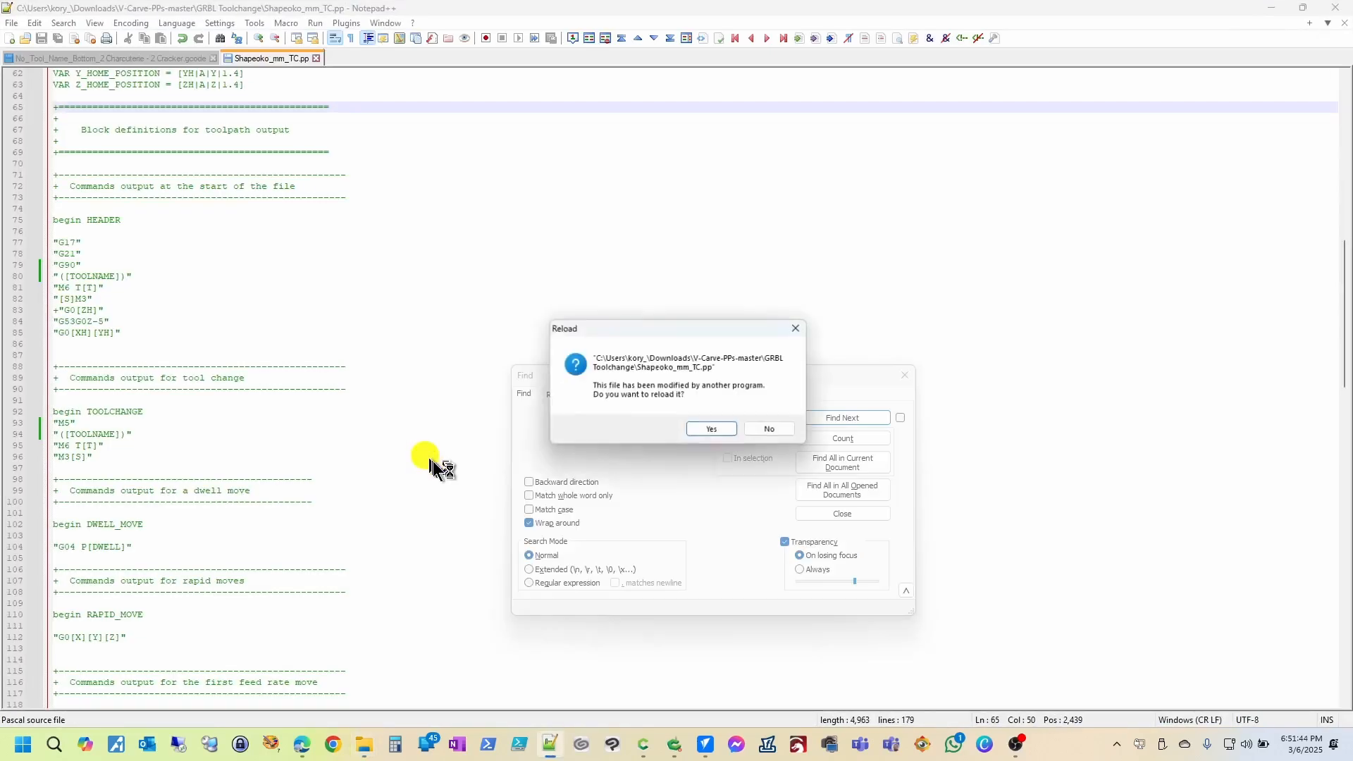
{"action": "left_click", "coordinate": [713, 430]}
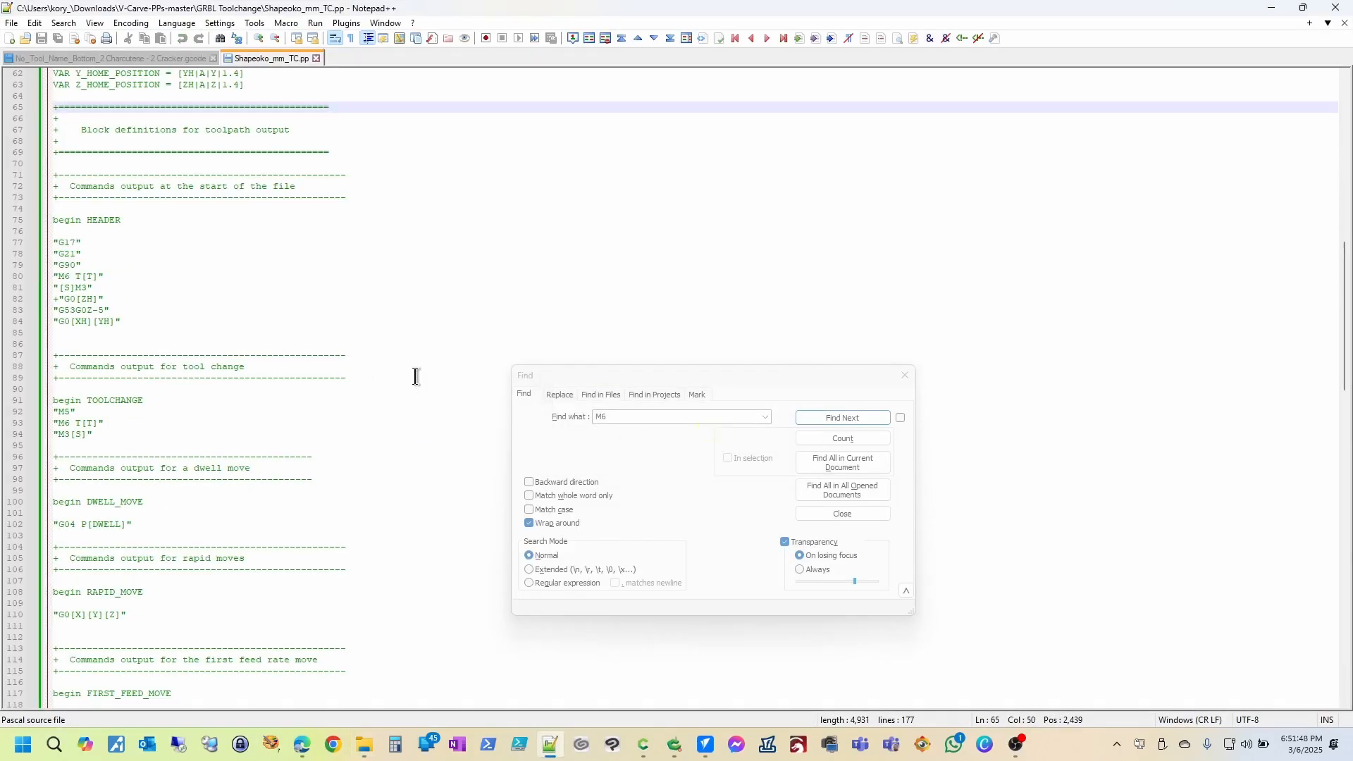
{"action": "scroll", "coordinate": [416, 376], "scroll_direction": "up", "scroll_amount": 6}
{"action": "scroll", "coordinate": [416, 375], "scroll_direction": "up", "scroll_amount": 15}
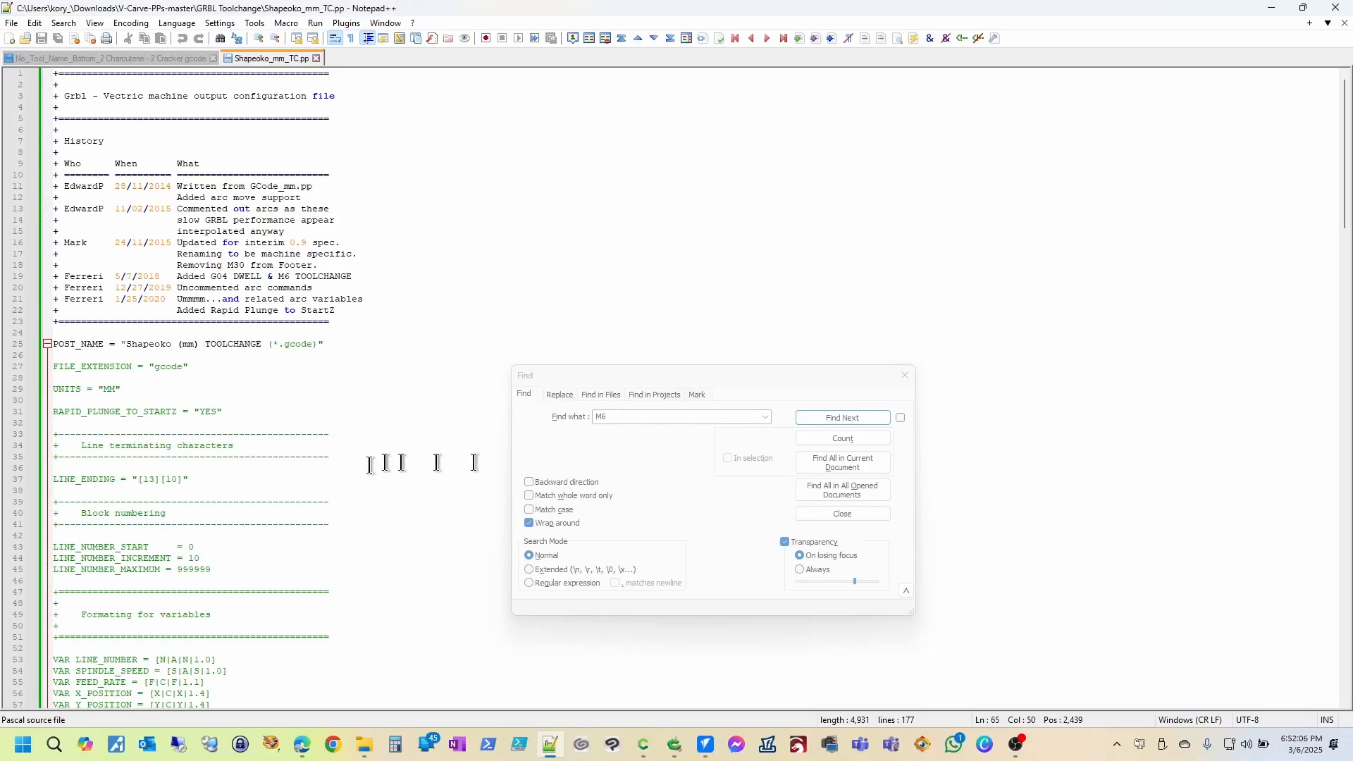
Search the post processor file for each occurrence of M6, ending at the one in the HEADER block
{"action": "left_click", "coordinate": [617, 417]}
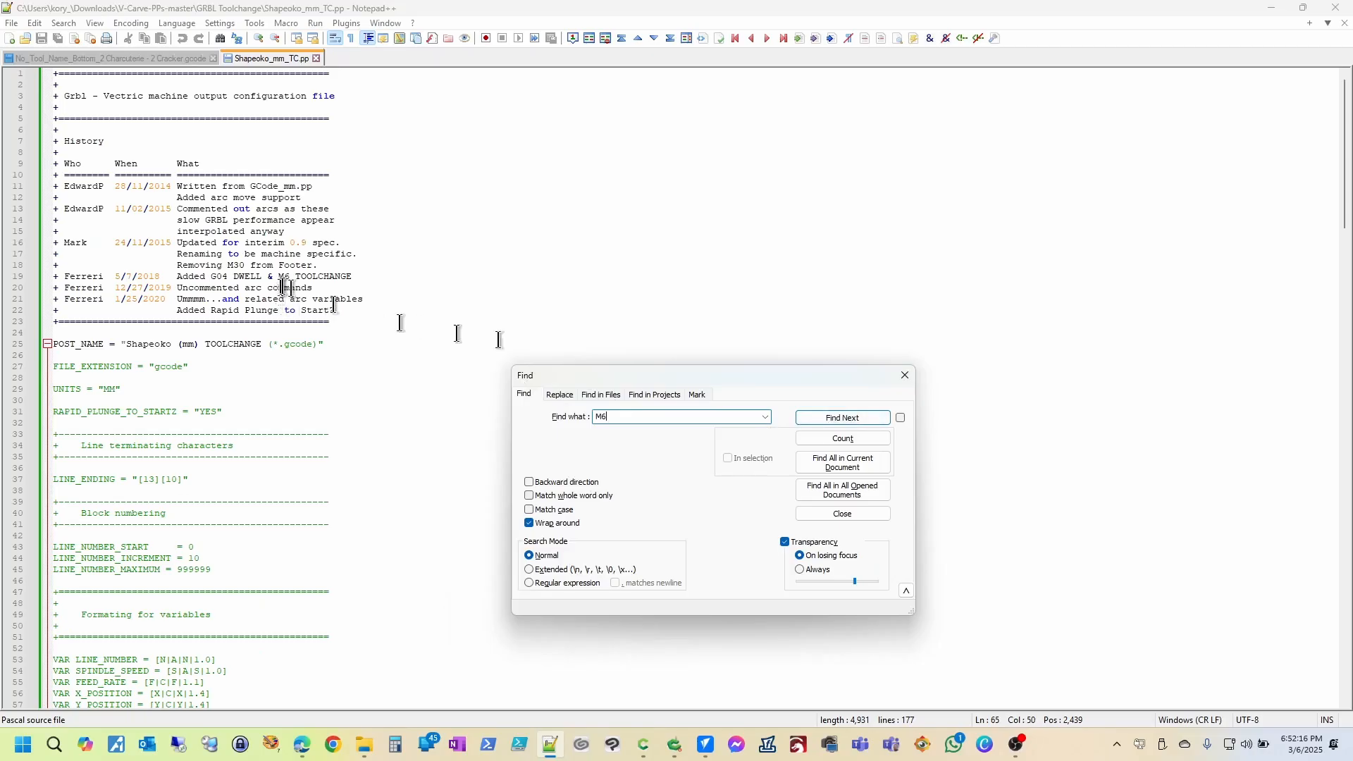
{"action": "left_click", "coordinate": [1060, 187]}
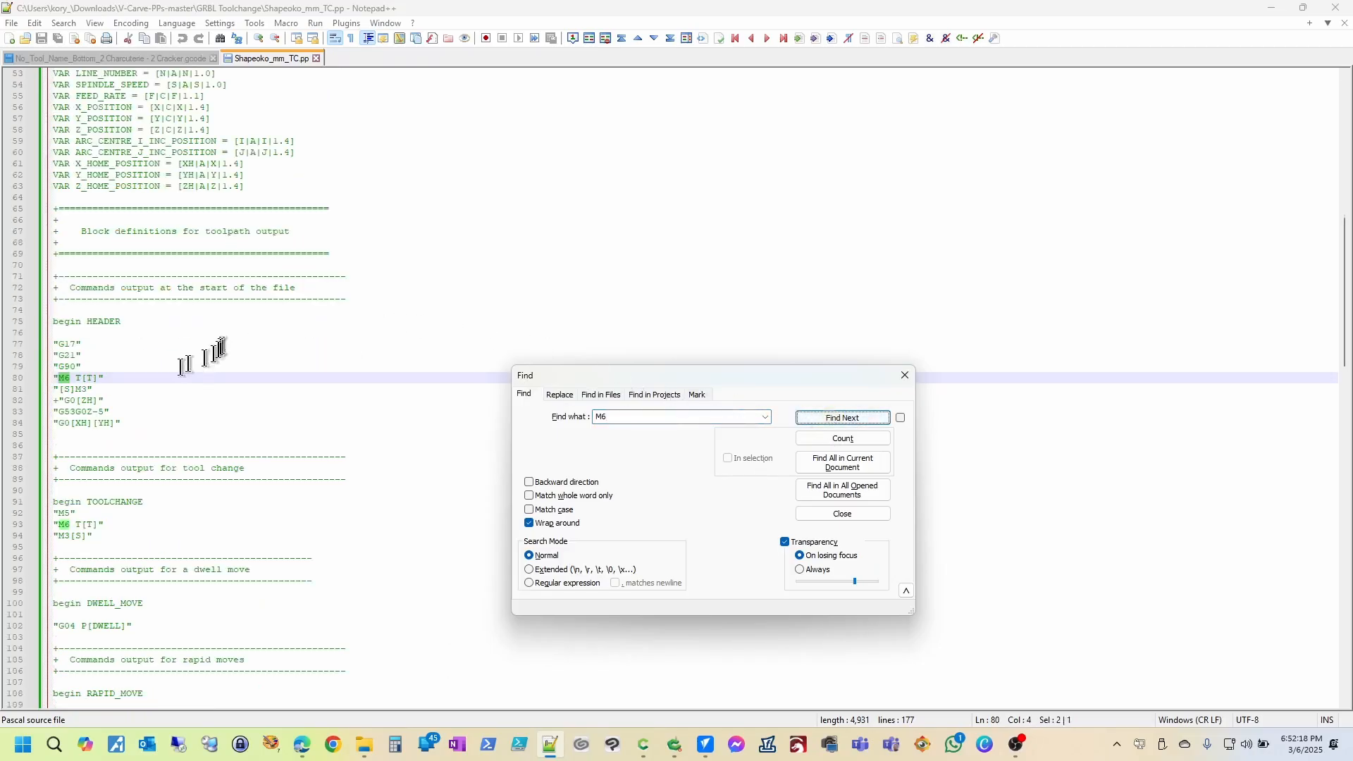
{"action": "left_click", "coordinate": [854, 418]}
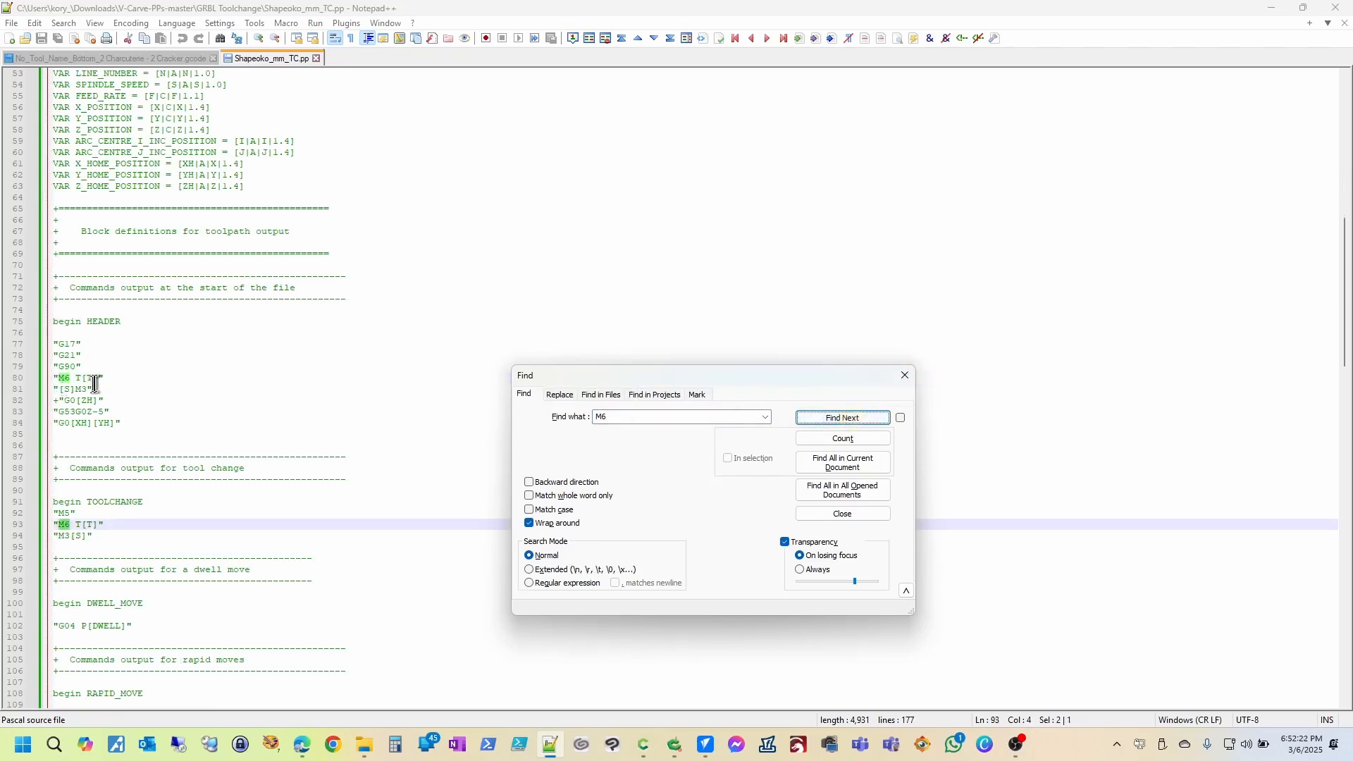
{"action": "left_click", "coordinate": [855, 418]}
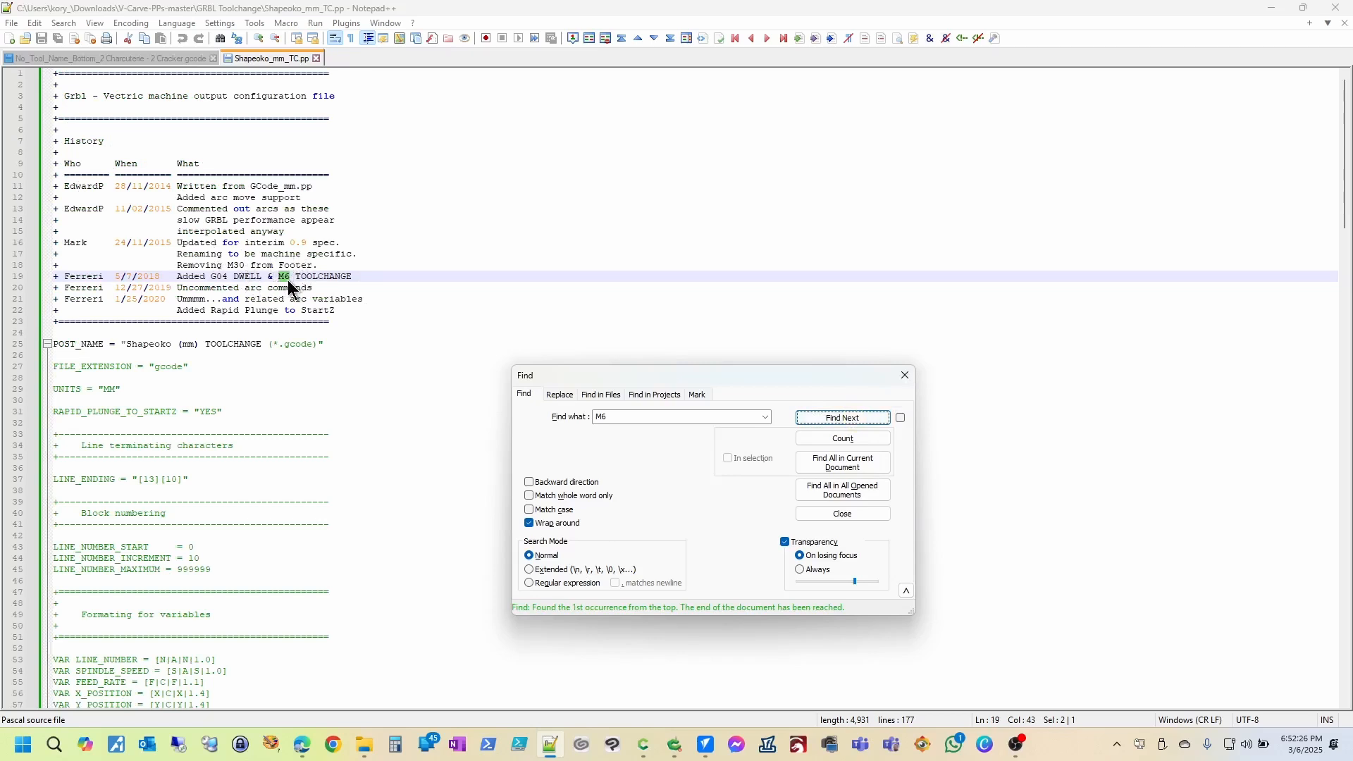
{"action": "left_click", "coordinate": [830, 418]}
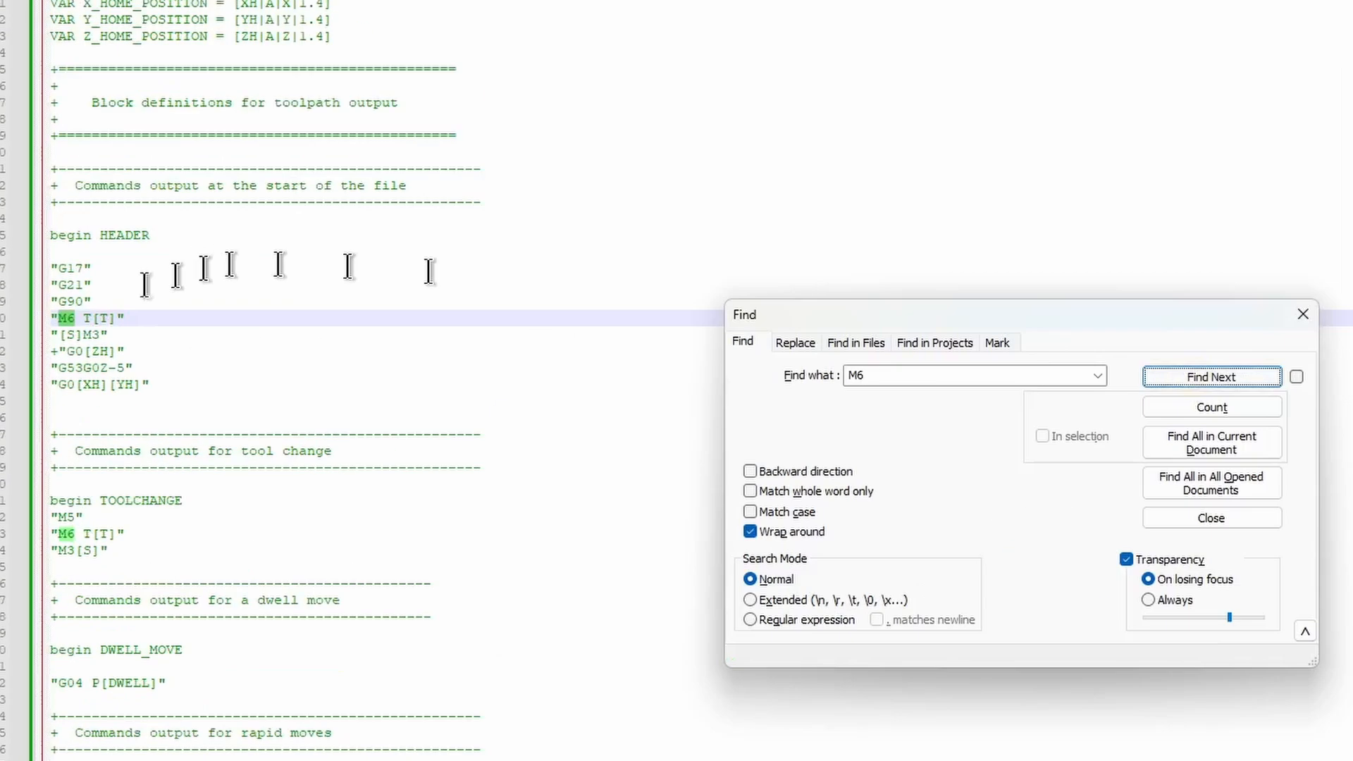
Insert a new line below "G90" in the HEADER block, starting it with a double quote and an opening parenthesis
{"action": "left_click", "coordinate": [158, 146]}
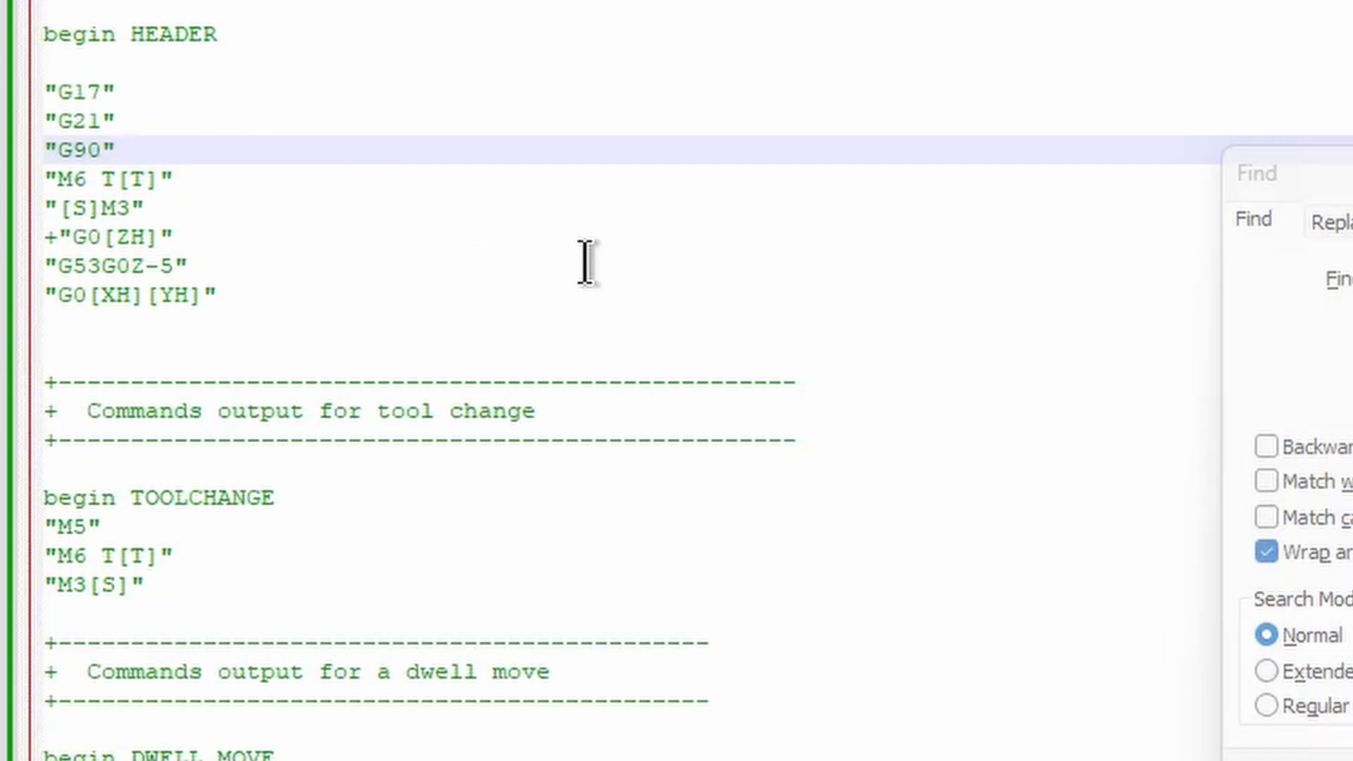
{"action": "key", "text": "Return"}
{"action": "type", "text": "\""}
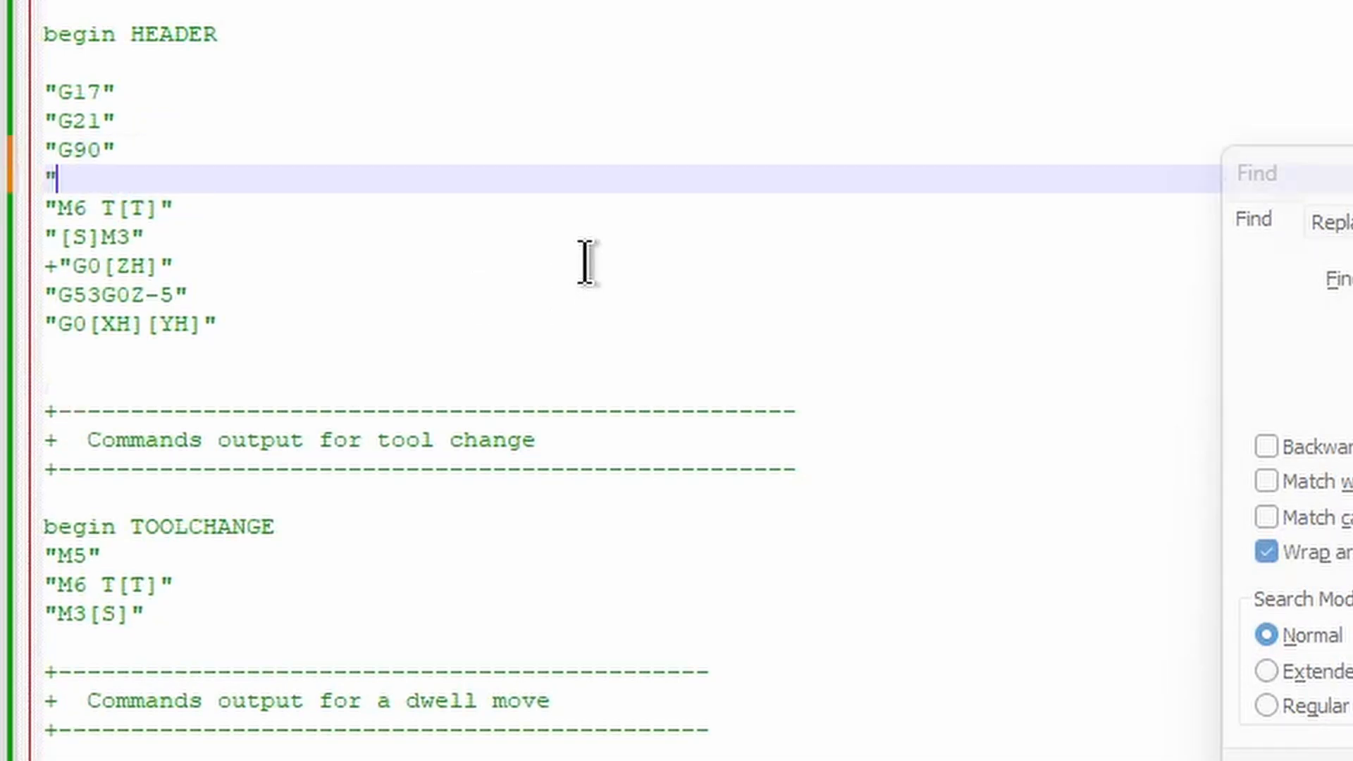
{"action": "type", "text": "("}
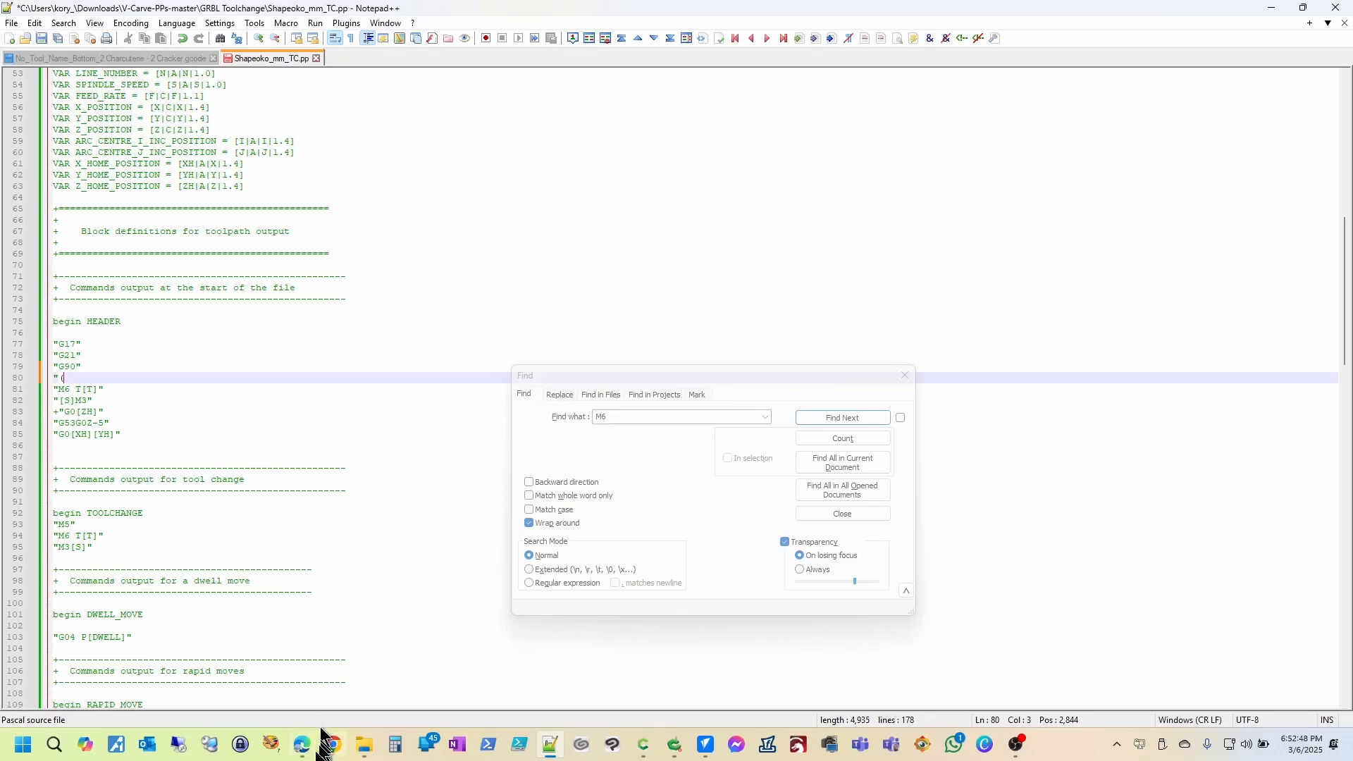
Copy the [TOOLNAME] variable from the Vectric documentation in the browser and return to the post processor file in Notepad++
{"action": "left_click", "coordinate": [301, 744]}
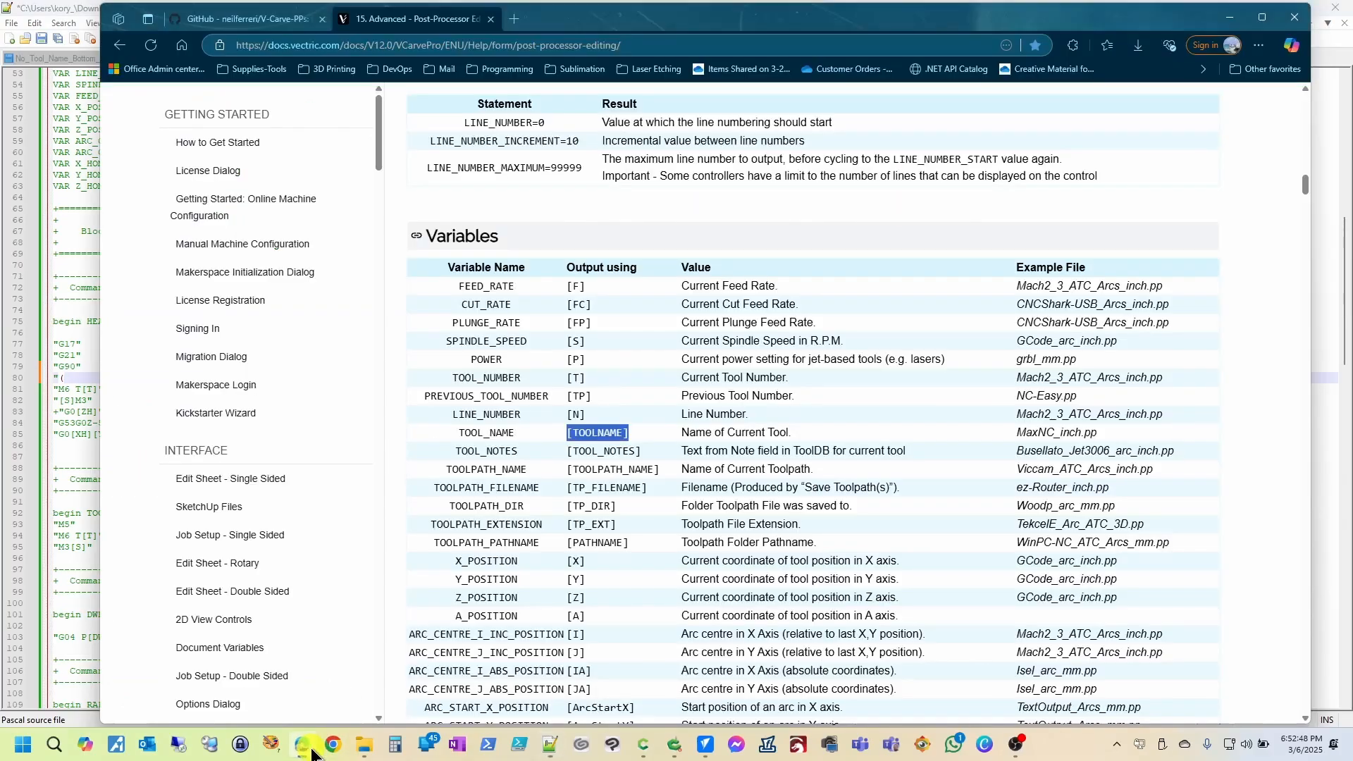
{"action": "right_click", "coordinate": [607, 434]}
{"action": "left_click", "coordinate": [644, 445]}
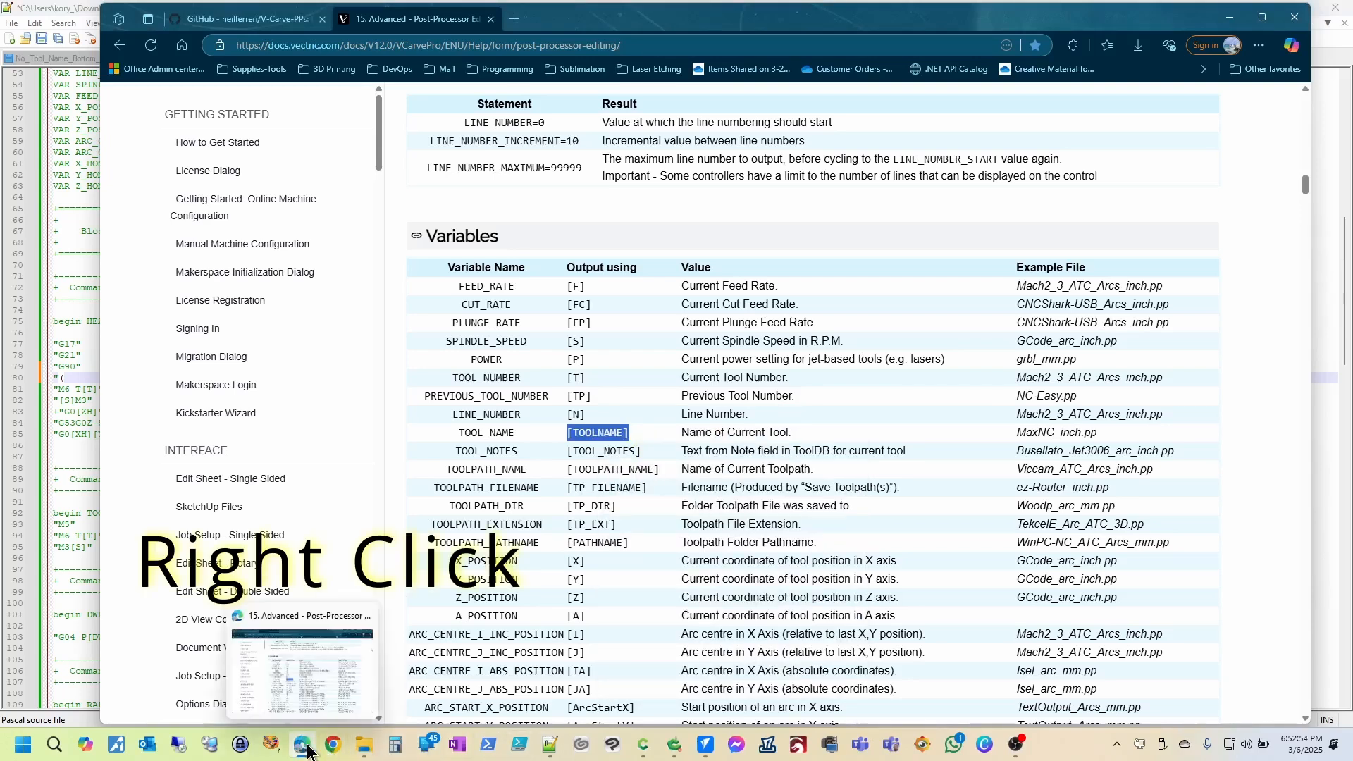
{"action": "left_click", "coordinate": [550, 745]}
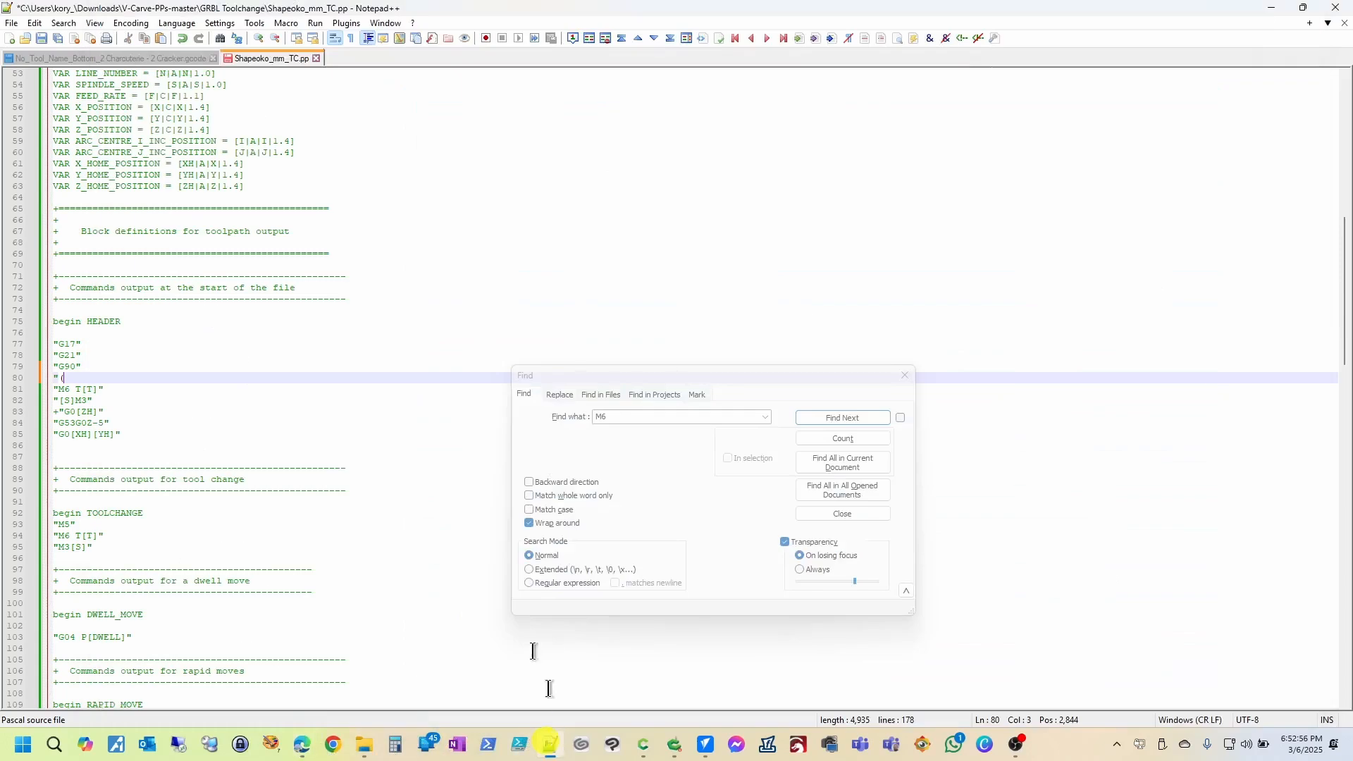
Complete the new line in the HEADER block as "([TOOLNAME])" by pasting the copied variable and adding the closing characters
{"action": "right_click", "coordinate": [255, 176]}
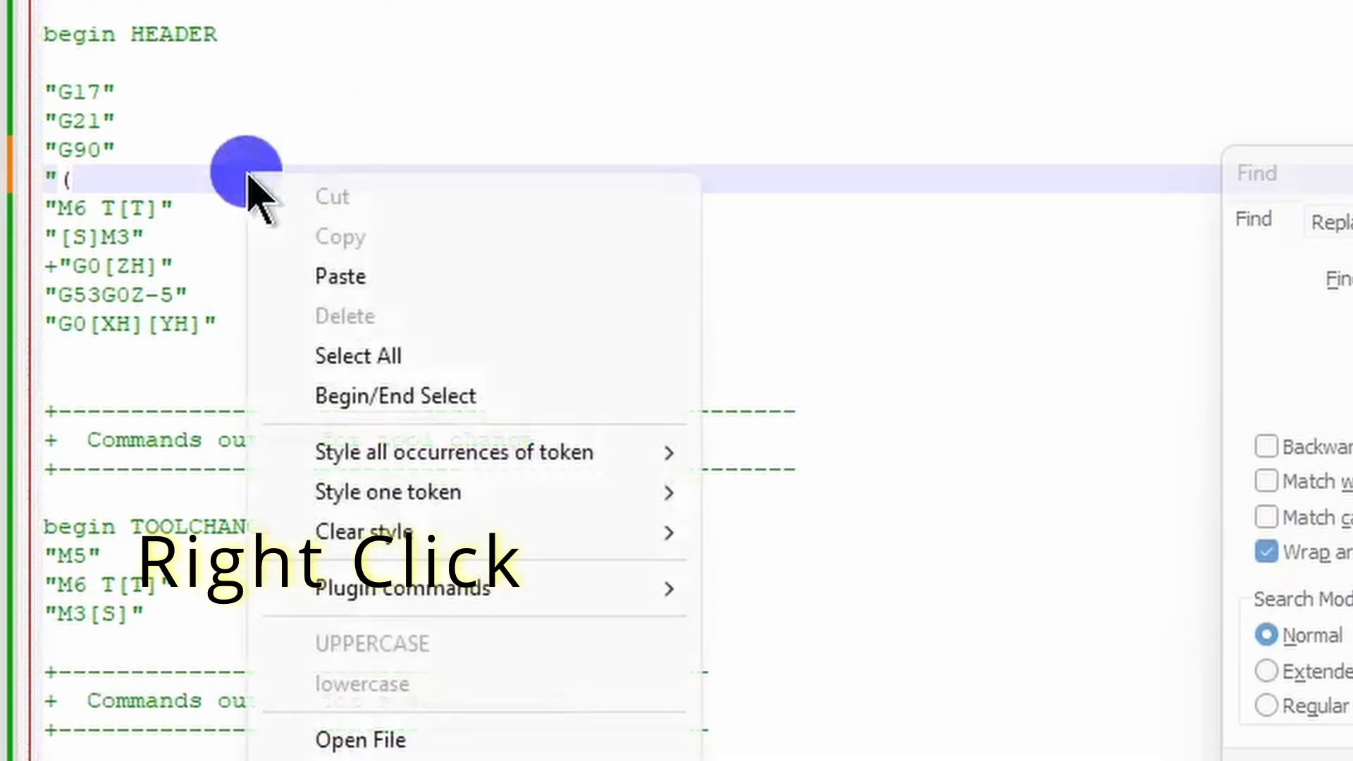
{"action": "left_click", "coordinate": [366, 275]}
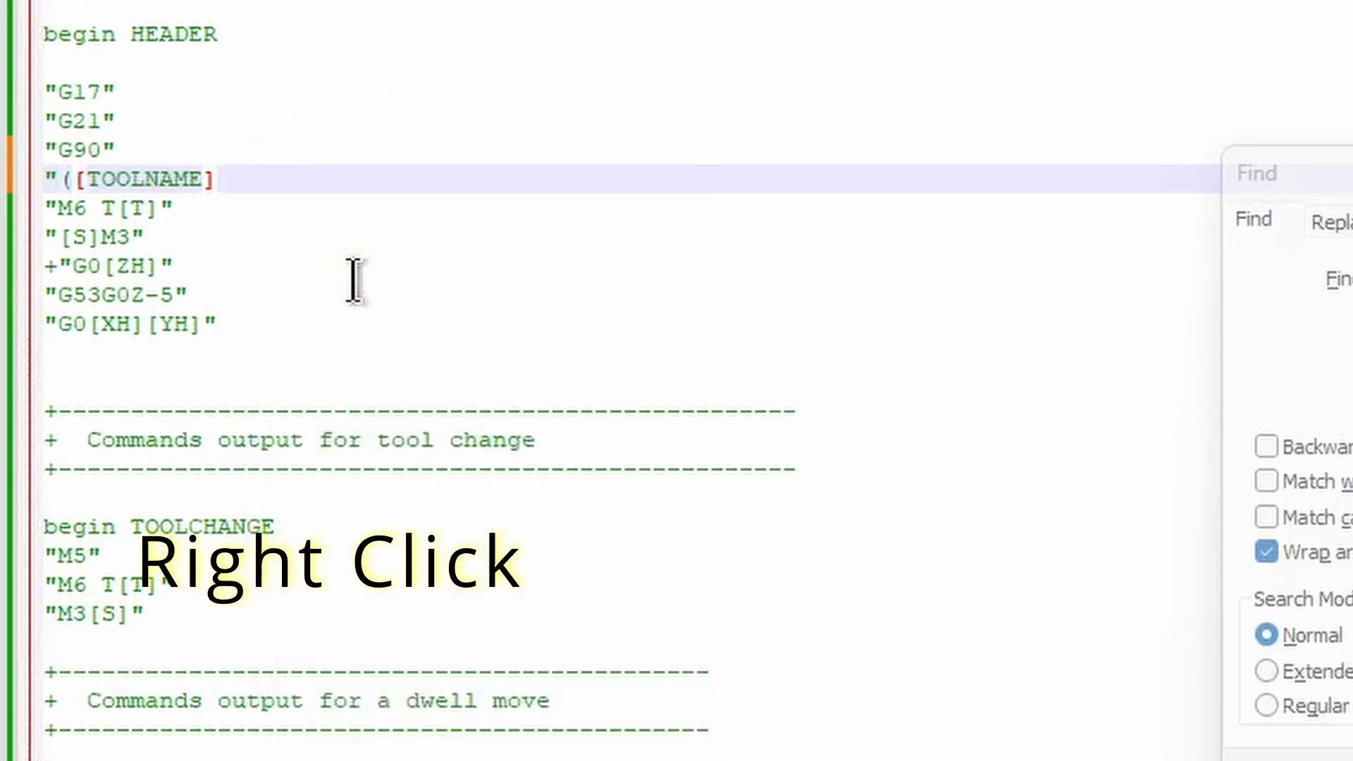
{"action": "type", "text": ")"}
{"action": "key", "text": "BackSpace"}
{"action": "type", "text": ")\""}
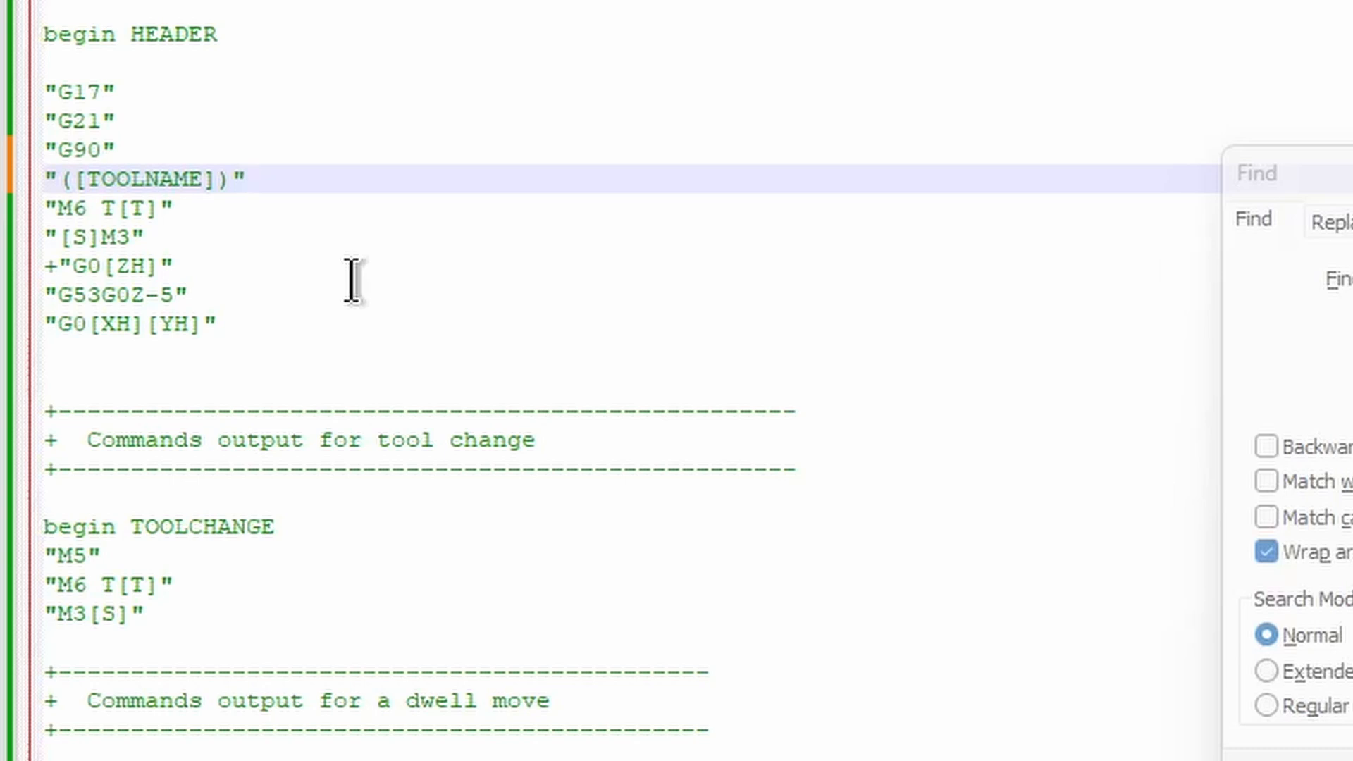
Copy the "([TOOLNAME])" line from the HEADER block and paste it as a new line below "M5" in the TOOLCHANGE block
{"action": "left_click", "coordinate": [232, 177]}
{"action": "left_click_drag", "start_coordinate": [247, 176], "coordinate": [226, 151]}
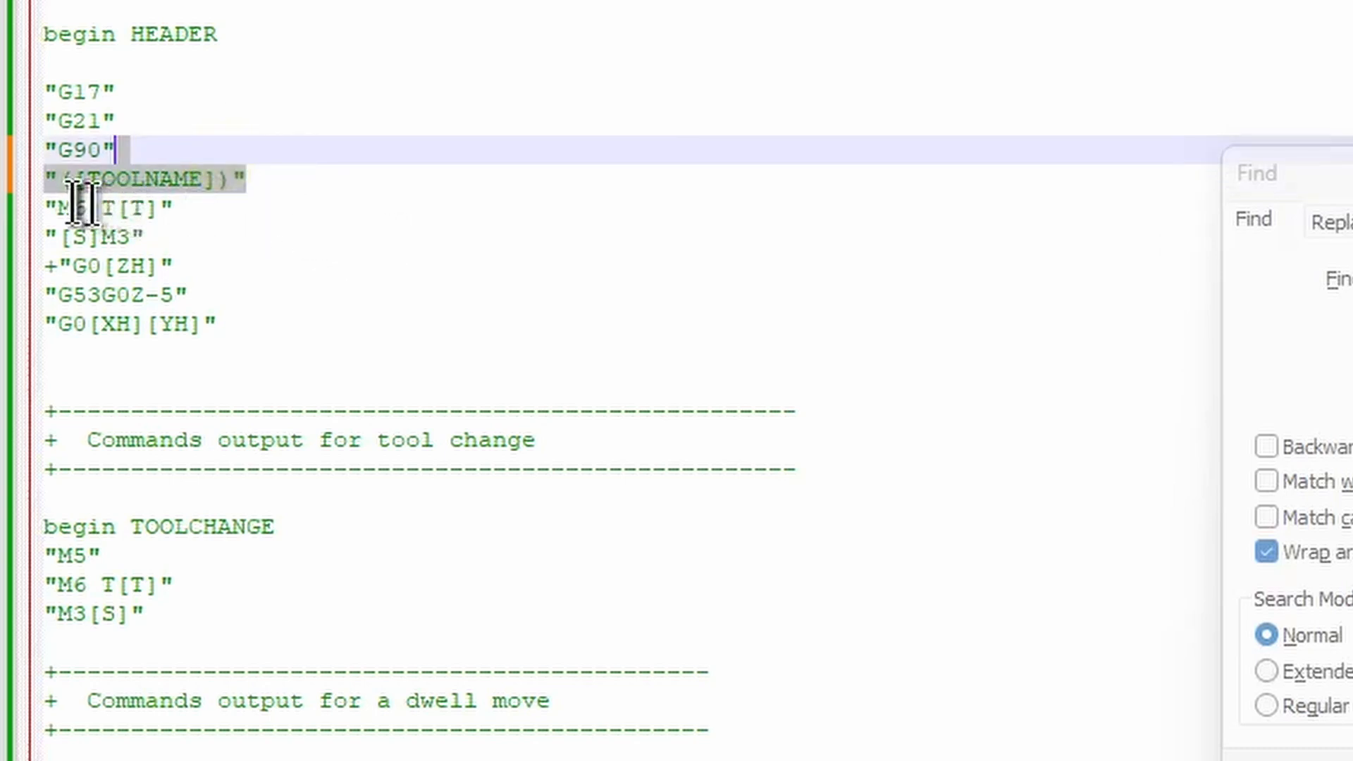
{"action": "right_click", "coordinate": [145, 184]}
{"action": "left_click", "coordinate": [275, 234]}
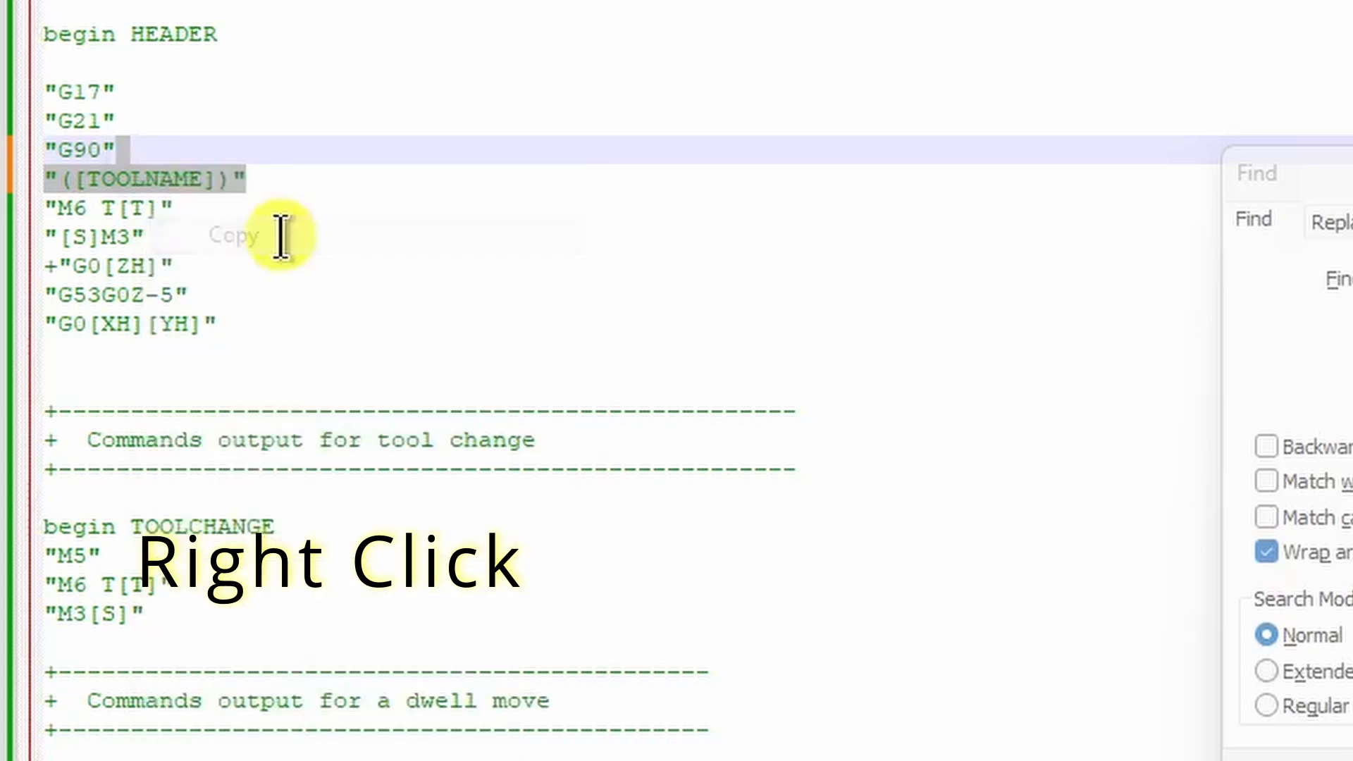
{"action": "left_click", "coordinate": [124, 557]}
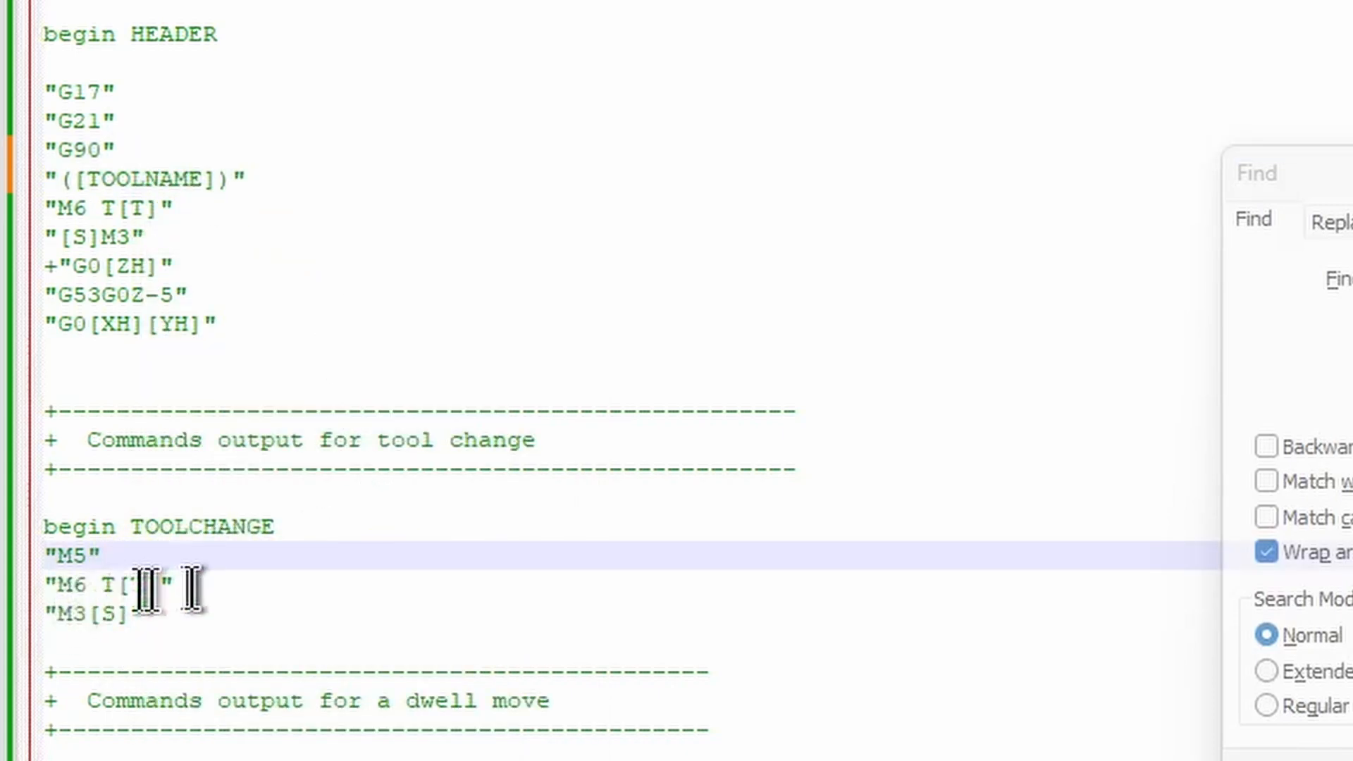
{"action": "right_click", "coordinate": [271, 557]}
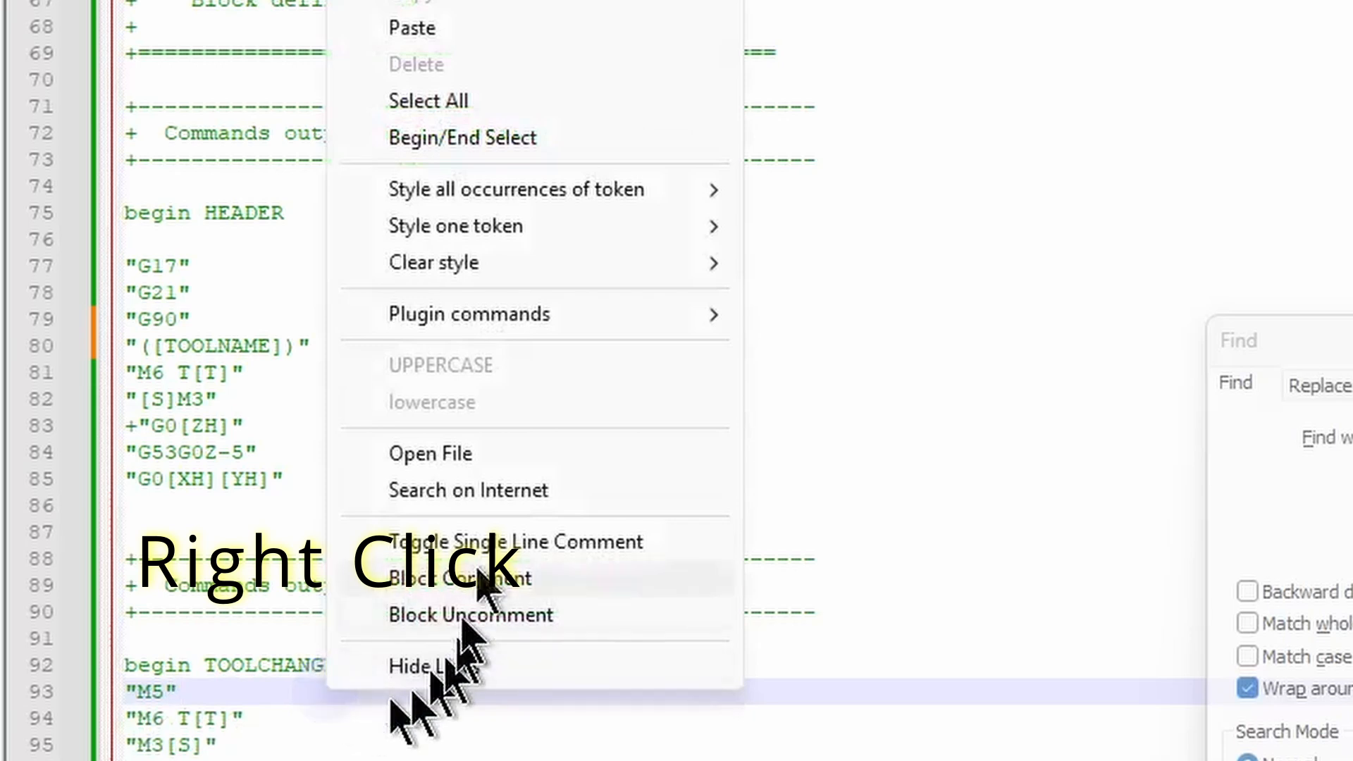
{"action": "left_click", "coordinate": [501, 32]}
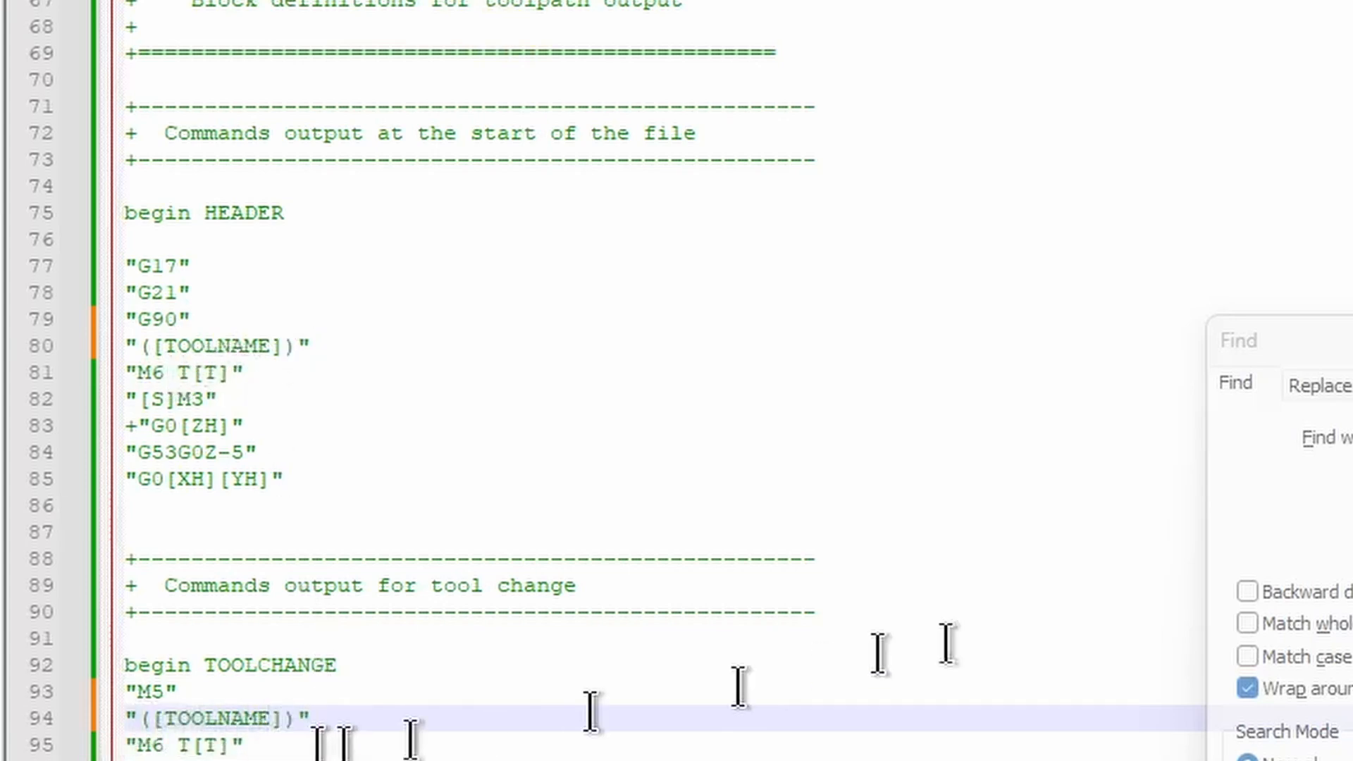
Search the file for any remaining occurrences of M6 and save the edited Shapeoko_mm_TC.pp
{"action": "left_click", "coordinate": [830, 420]}
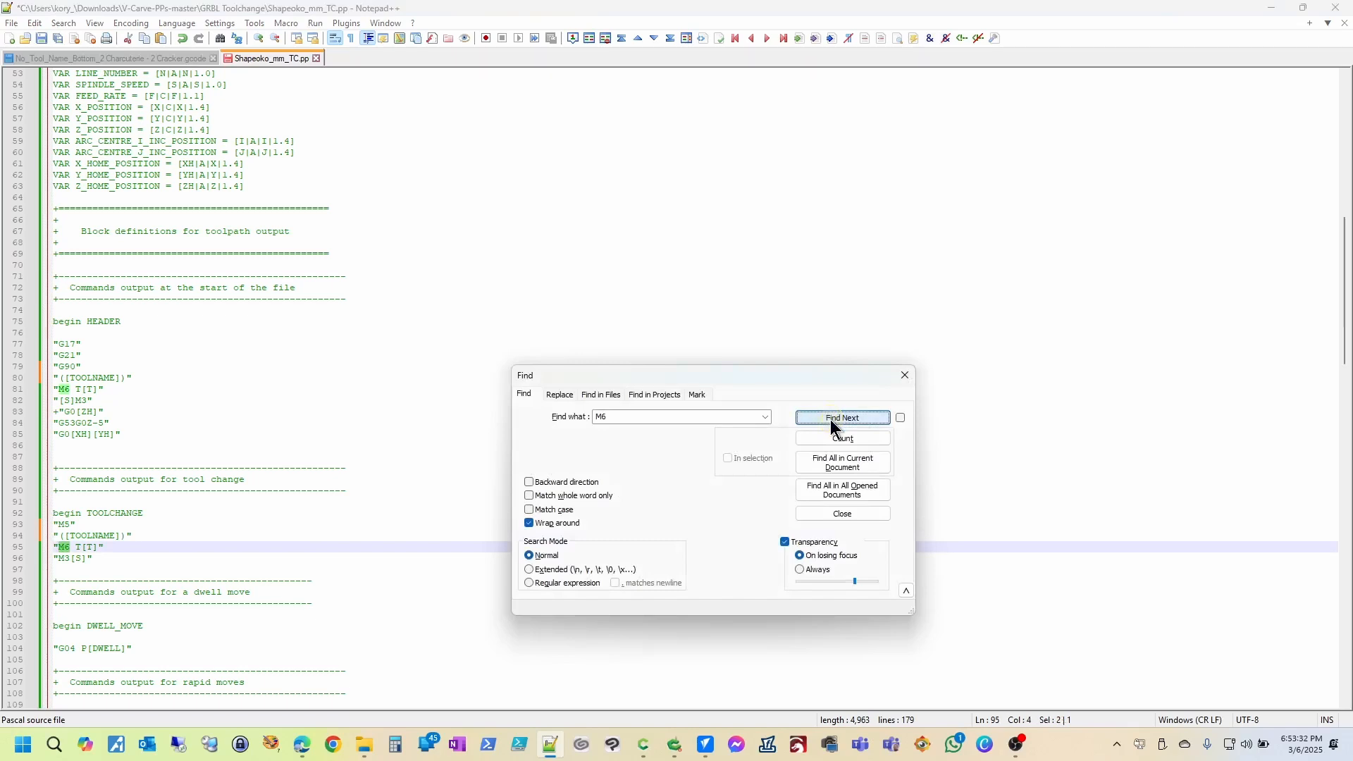
{"action": "left_click", "coordinate": [830, 420]}
{"action": "left_click", "coordinate": [830, 420]}
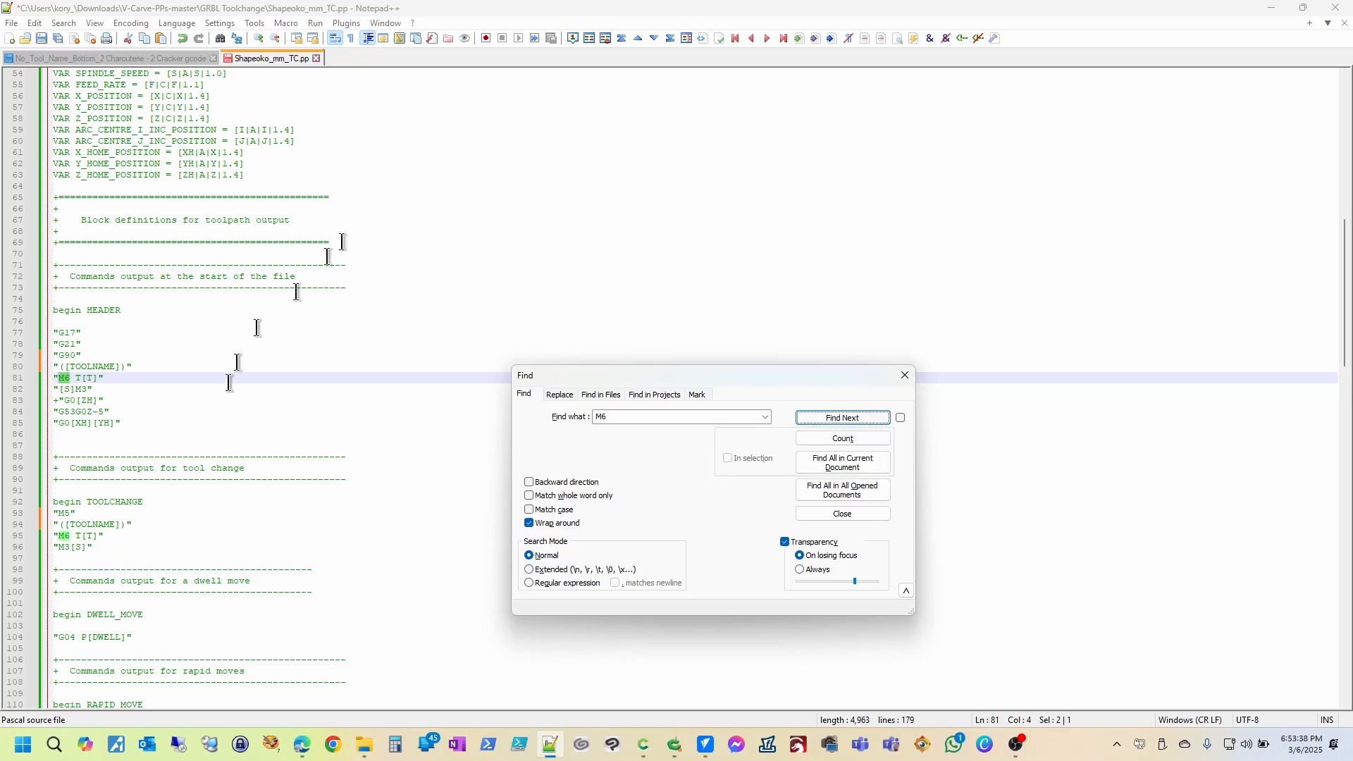
{"action": "left_click", "coordinate": [265, 62]}
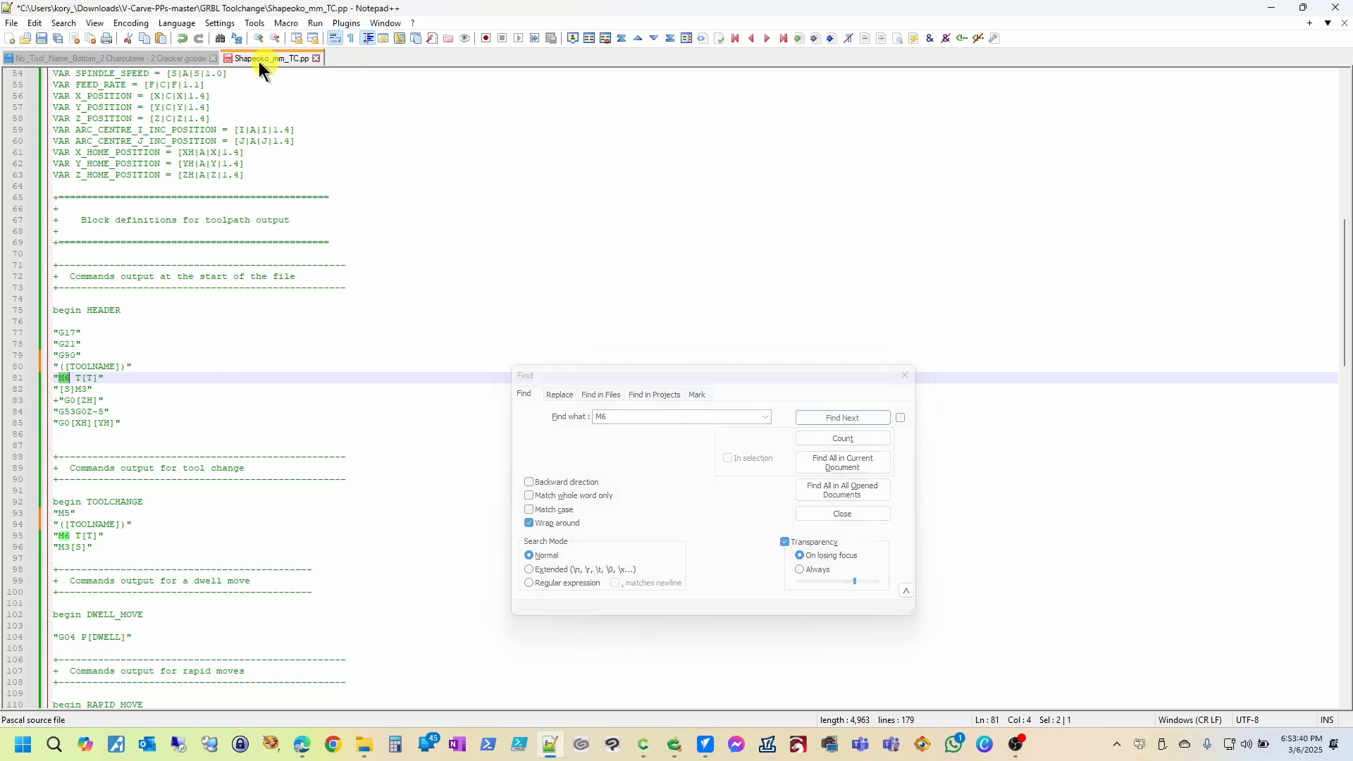
{"action": "left_click", "coordinate": [43, 39]}
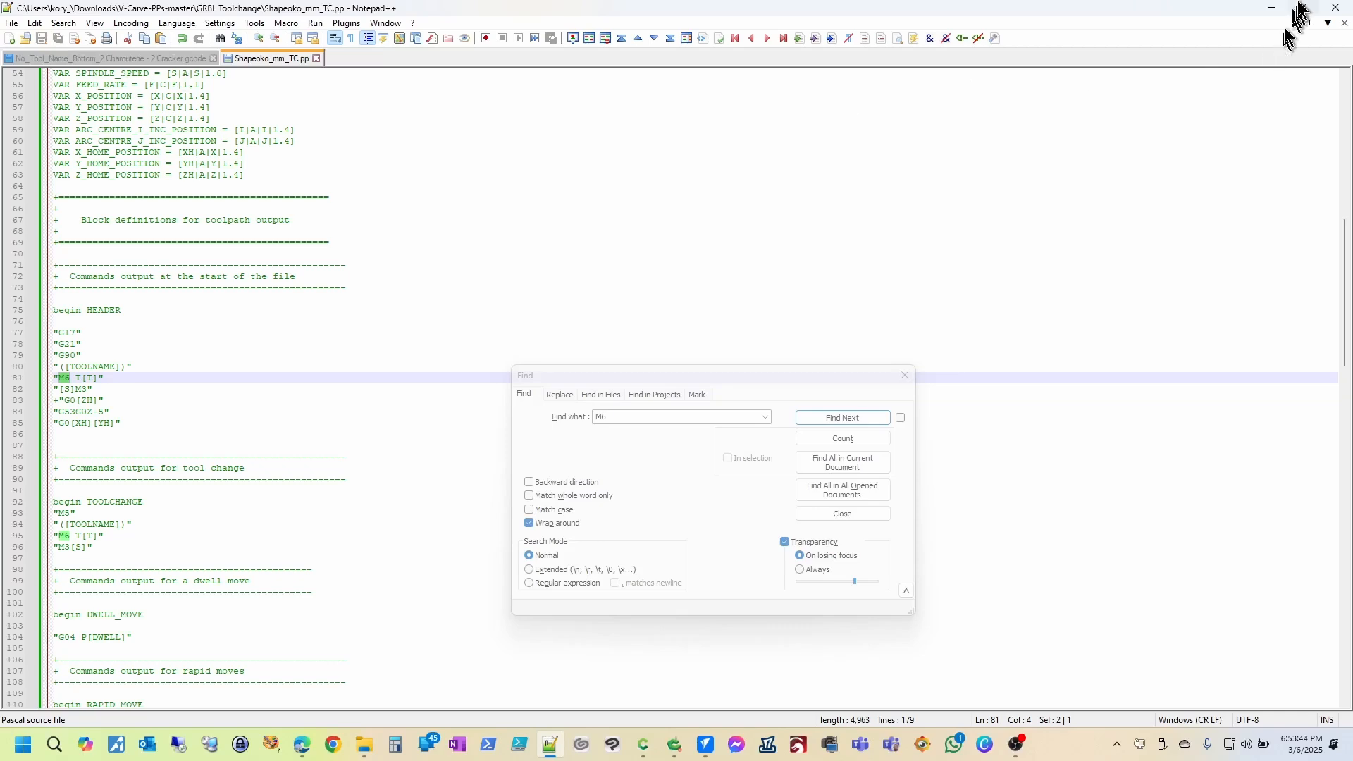
Return to VCarve Pro, close the Save Toolpaths form, and open the My_PostP folder inside the application data folder
{"action": "left_click", "coordinate": [1273, 9]}
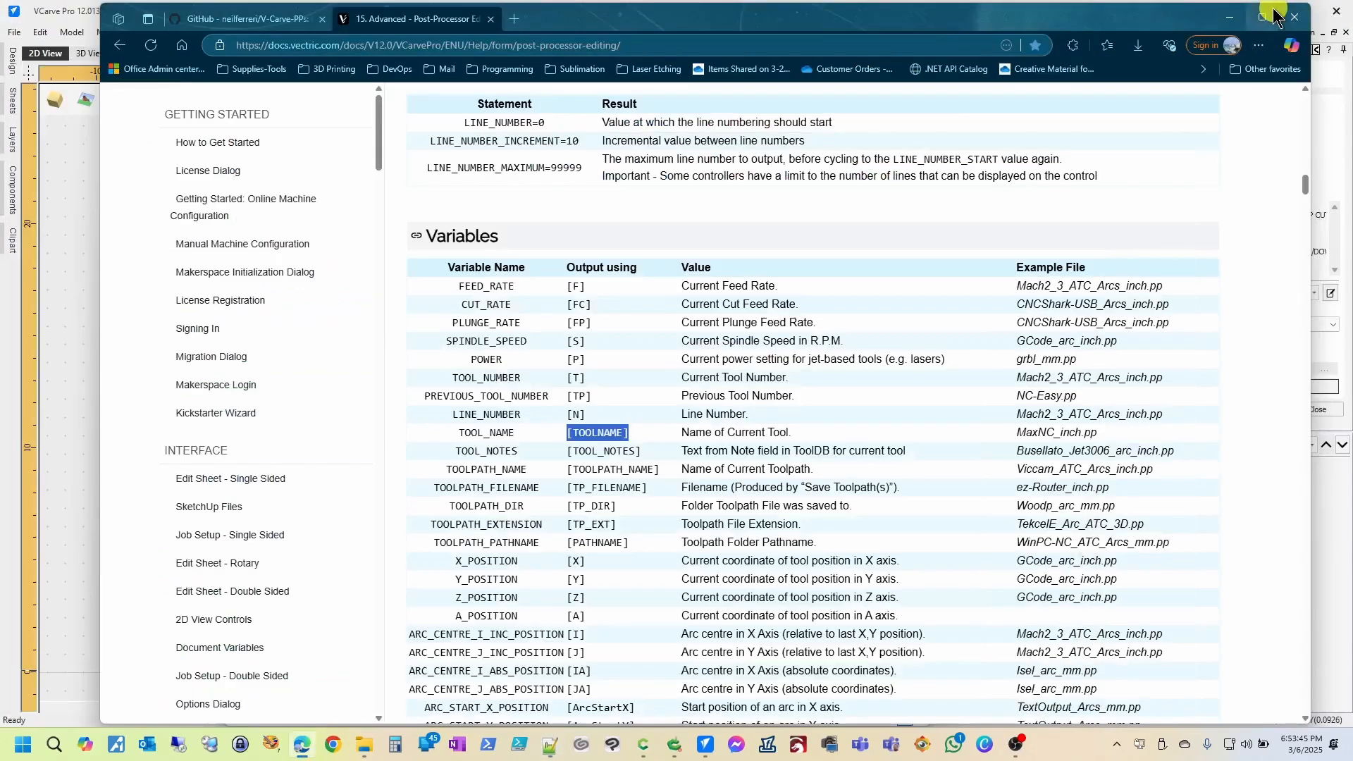
{"action": "left_click", "coordinate": [1229, 16]}
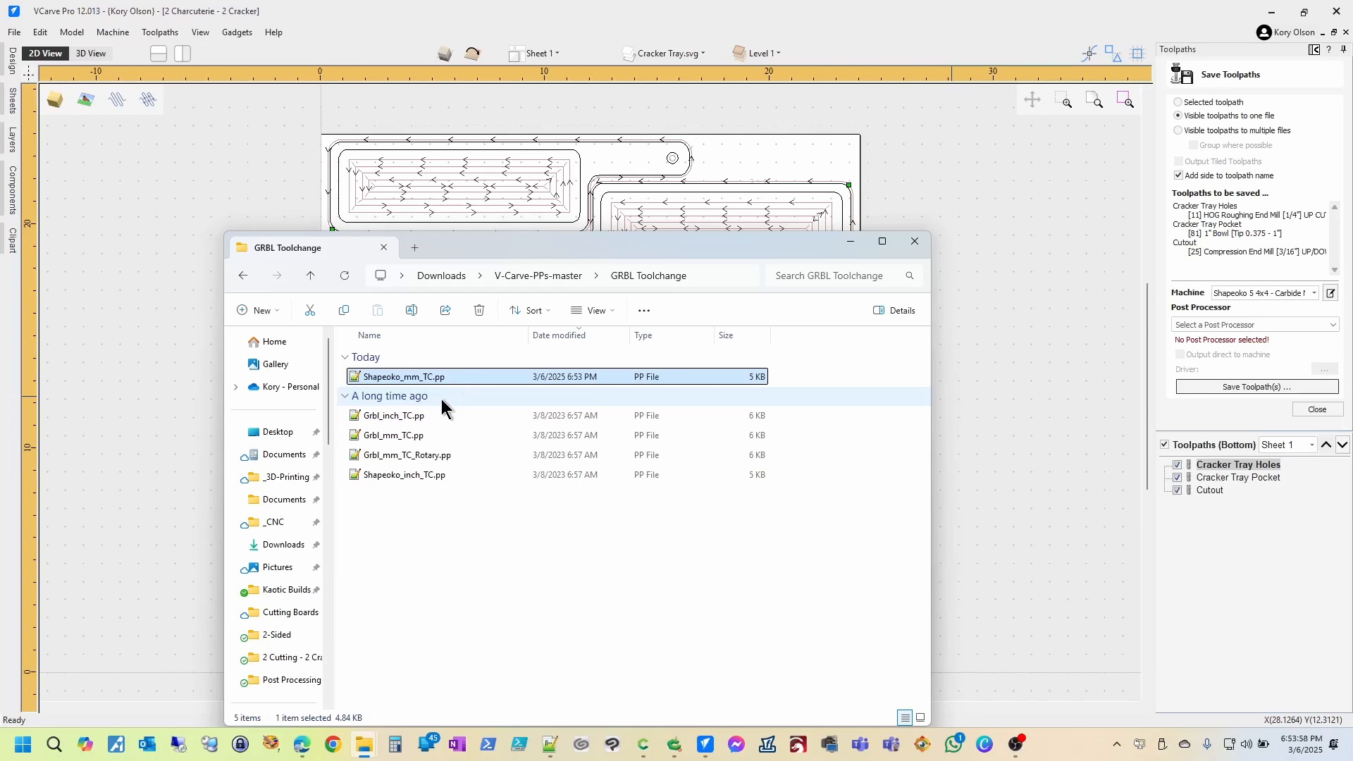
{"action": "left_click", "coordinate": [1317, 410]}
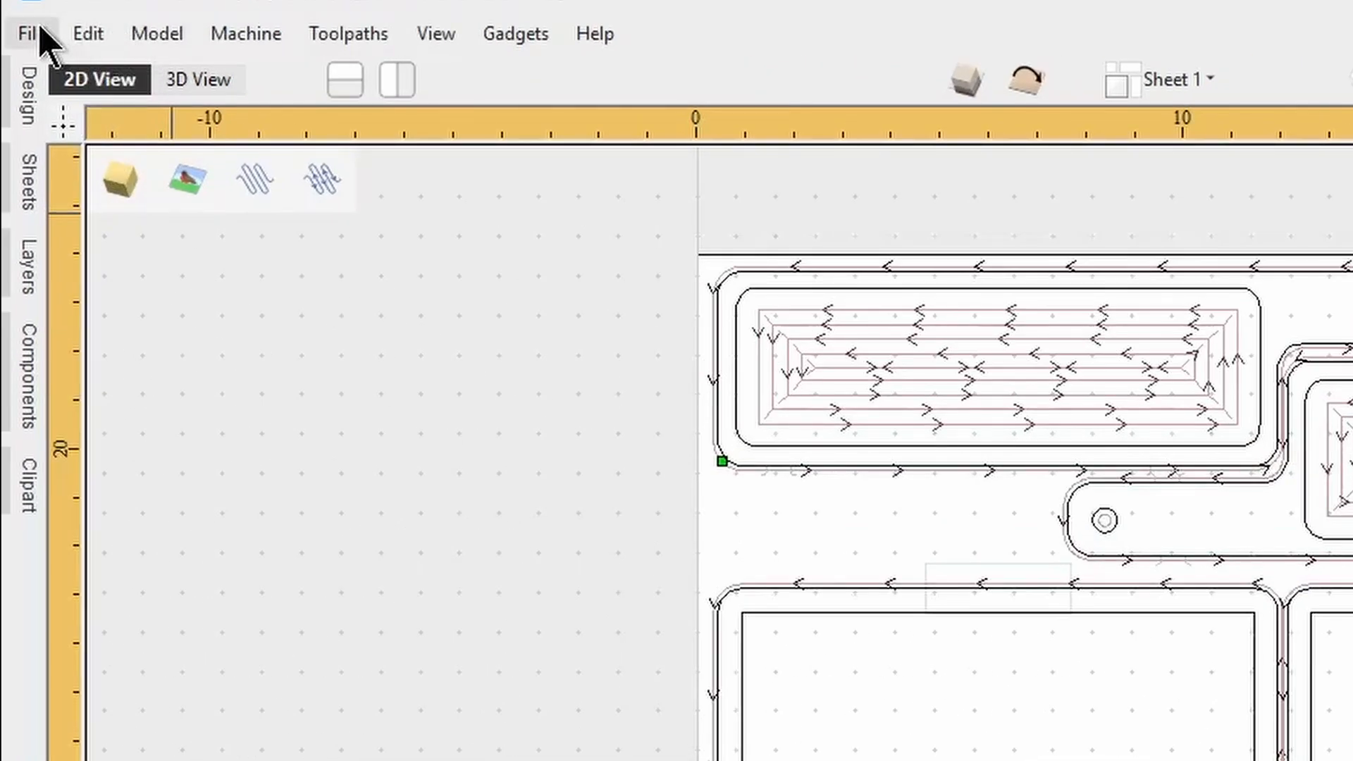
{"action": "left_click", "coordinate": [41, 32]}
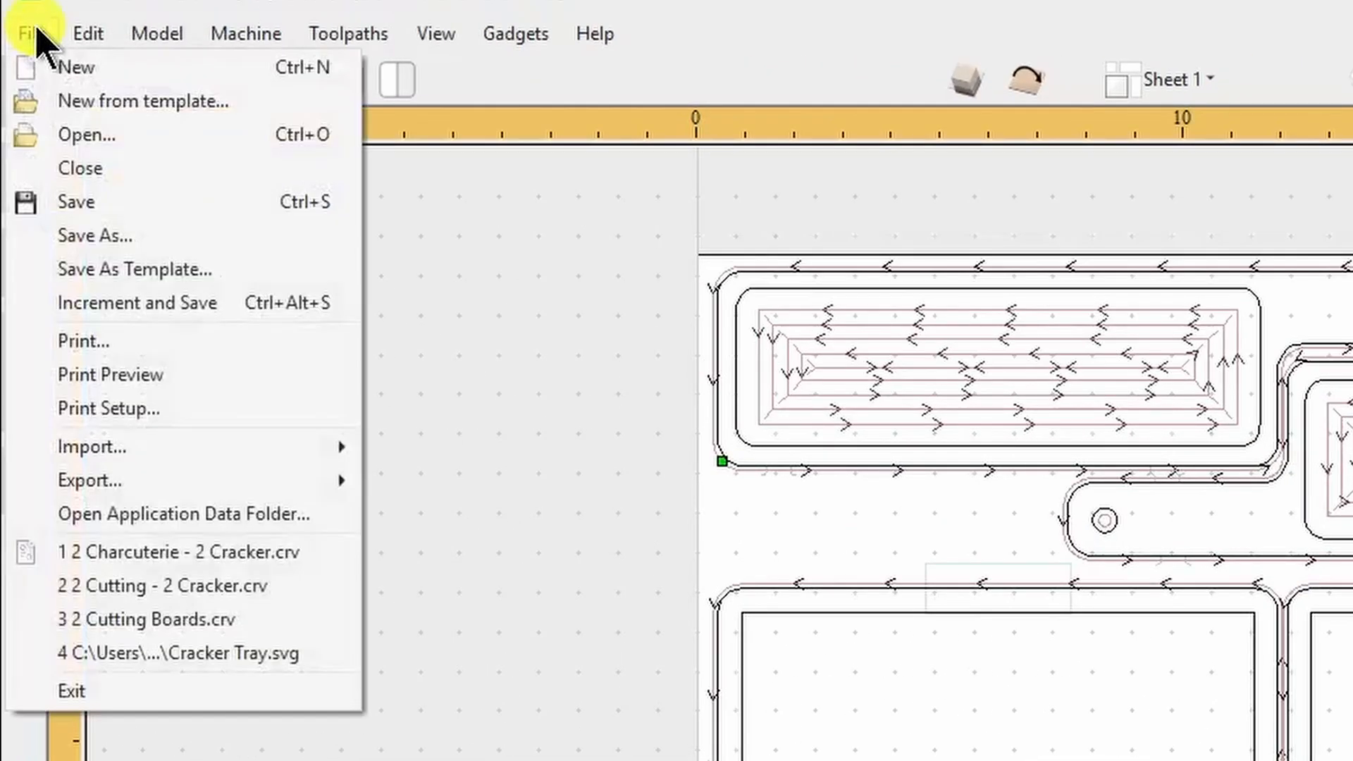
{"action": "left_click", "coordinate": [111, 509]}
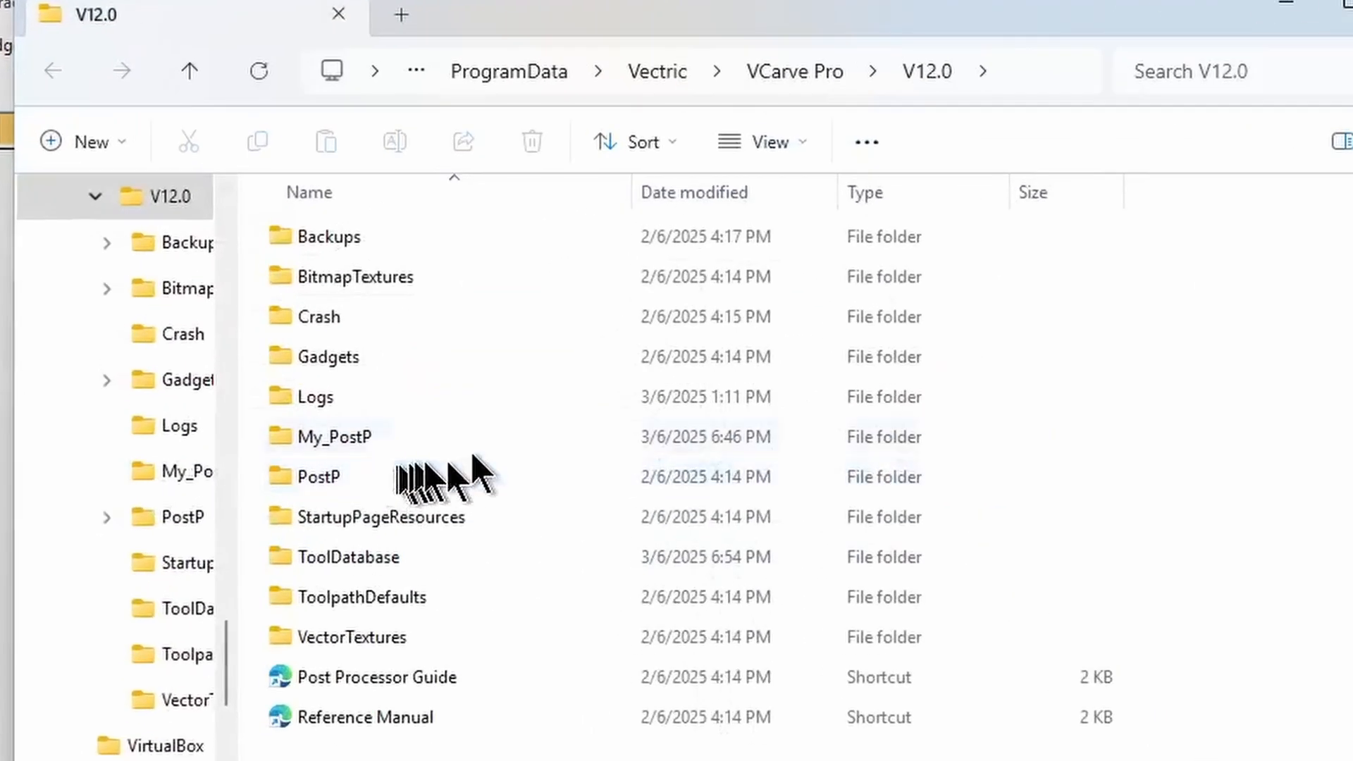
{"action": "left_click", "coordinate": [470, 227]}
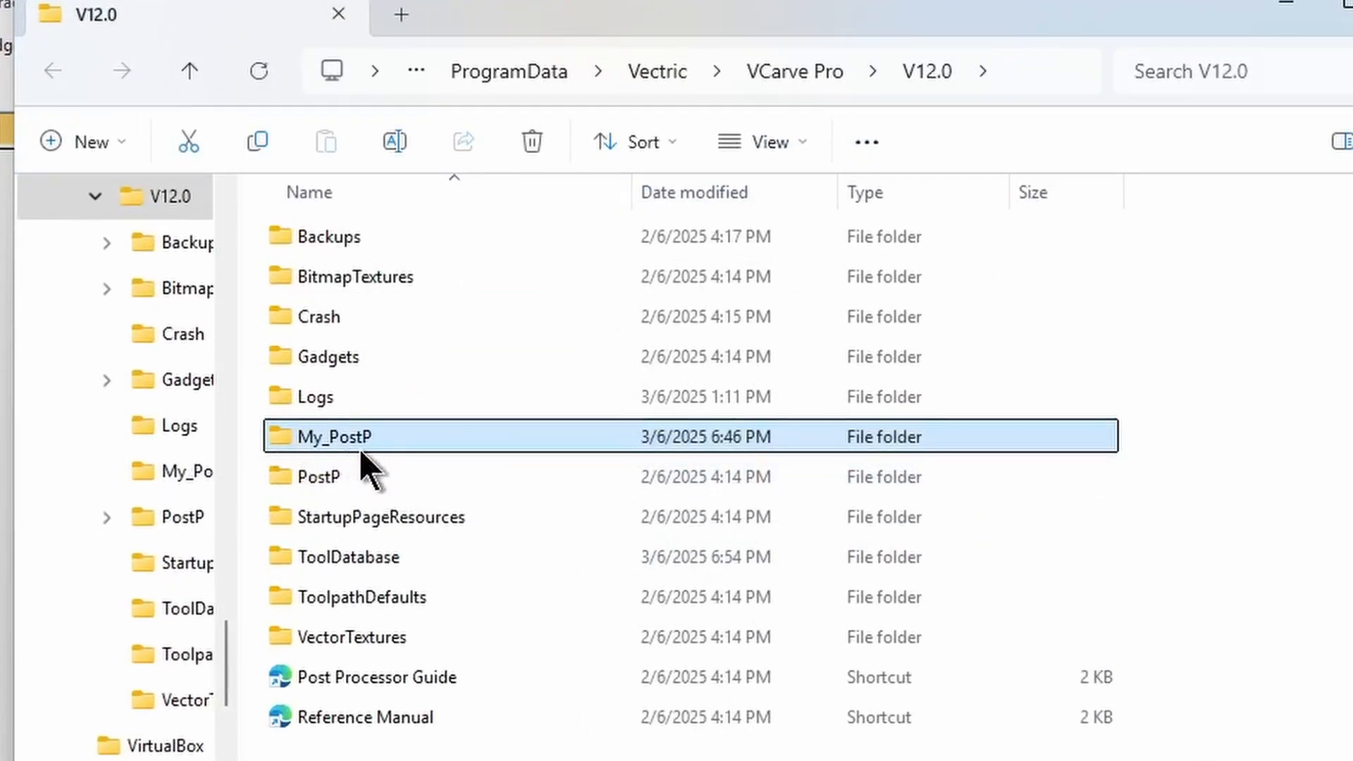
{"action": "double_click", "coordinate": [441, 438]}
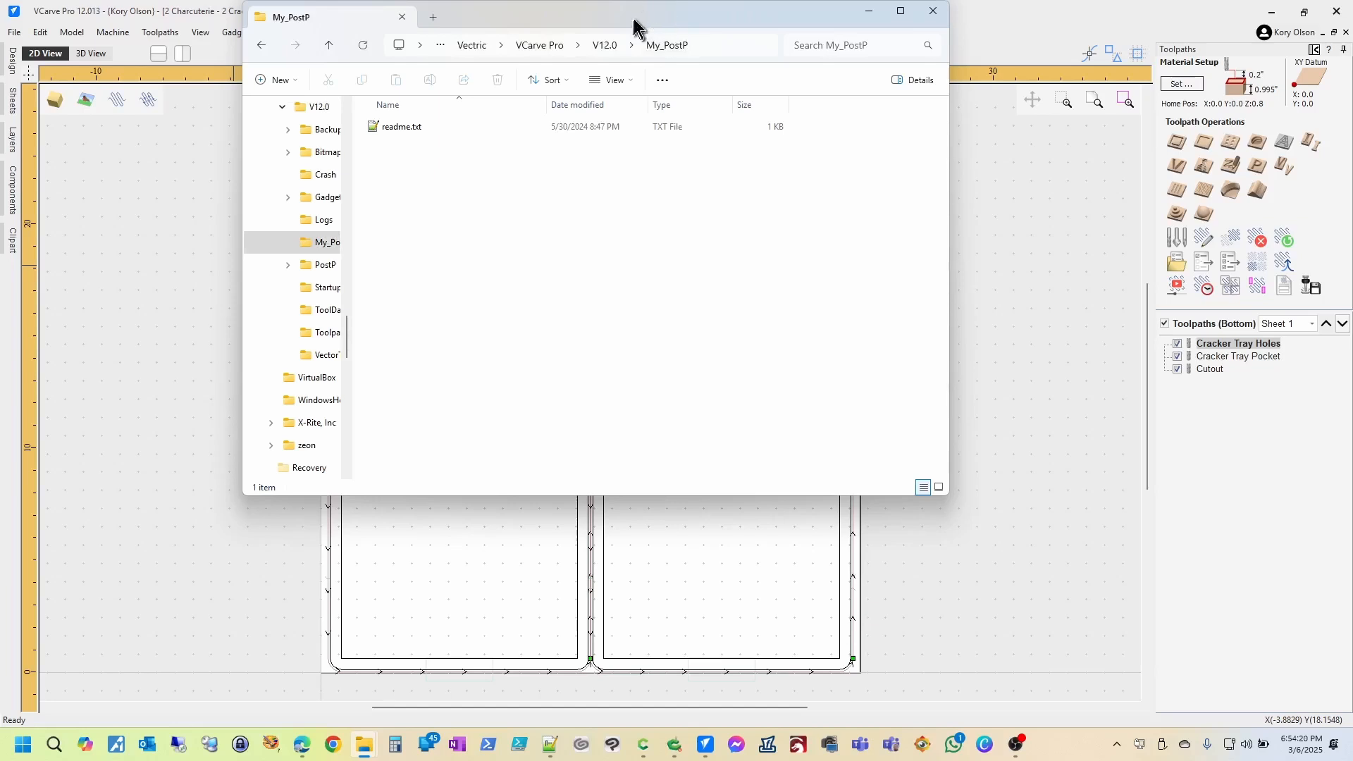
Arrange the My_PostP and GRBL Toolchange folder windows side by side
{"action": "left_click_drag", "start_coordinate": [810, 33], "coordinate": [1228, 190]}
{"action": "left_click_drag", "start_coordinate": [842, 102], "coordinate": [1020, 166]}
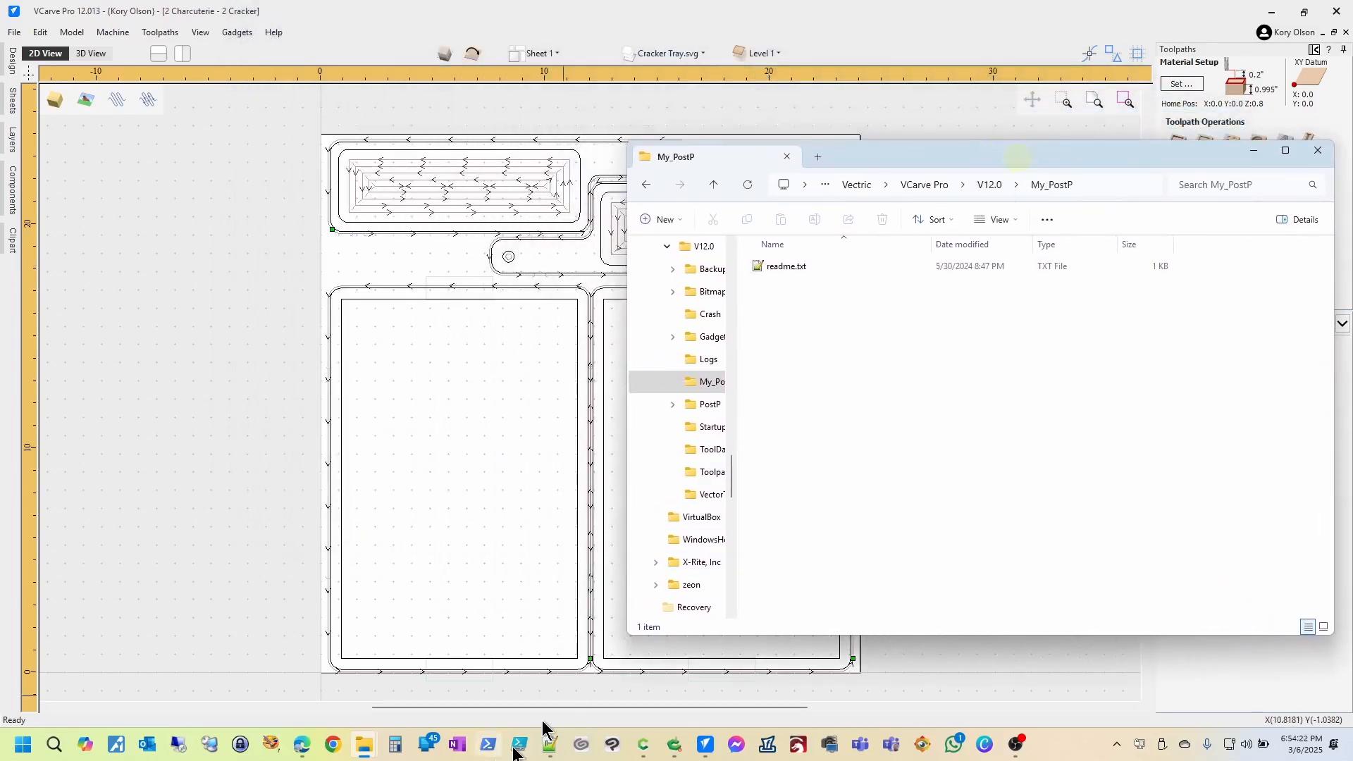
{"action": "mouse_move", "coordinate": [369, 752]}
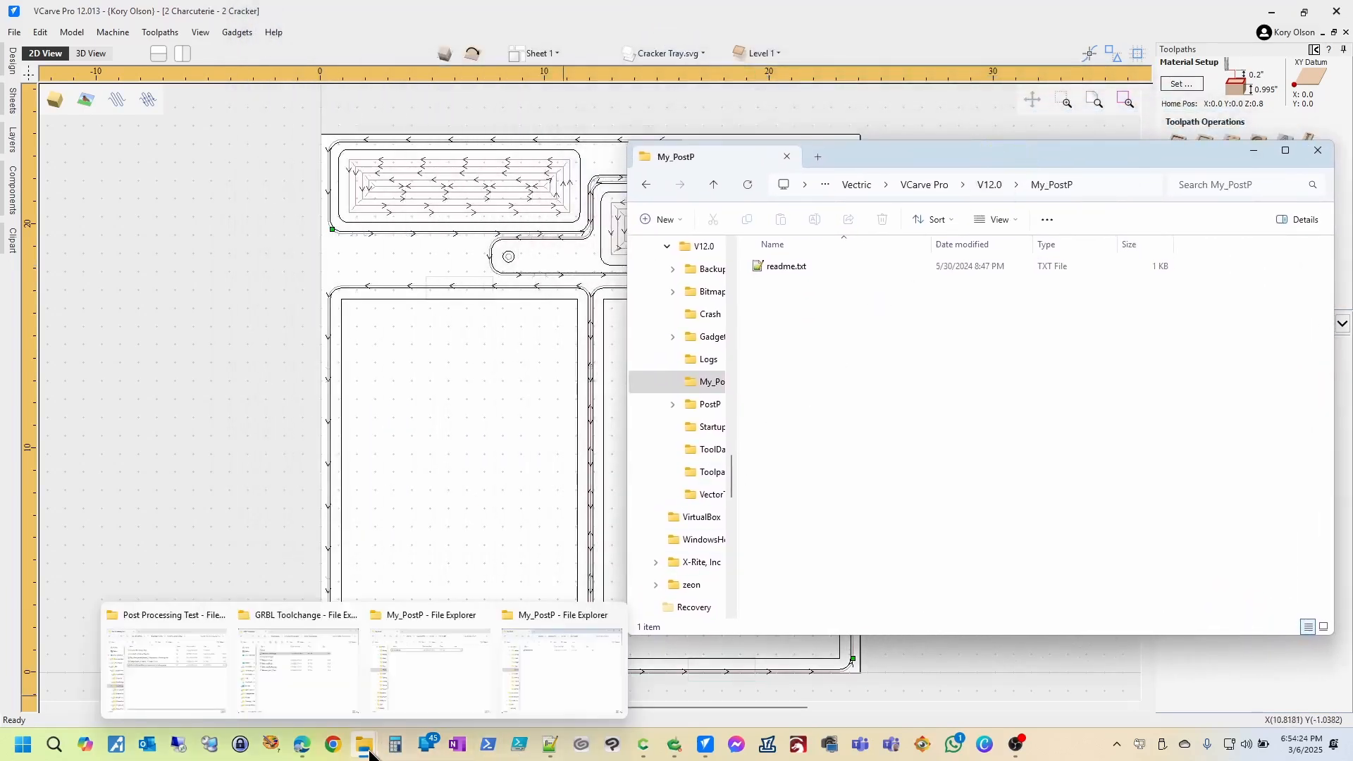
{"action": "left_click", "coordinate": [330, 694]}
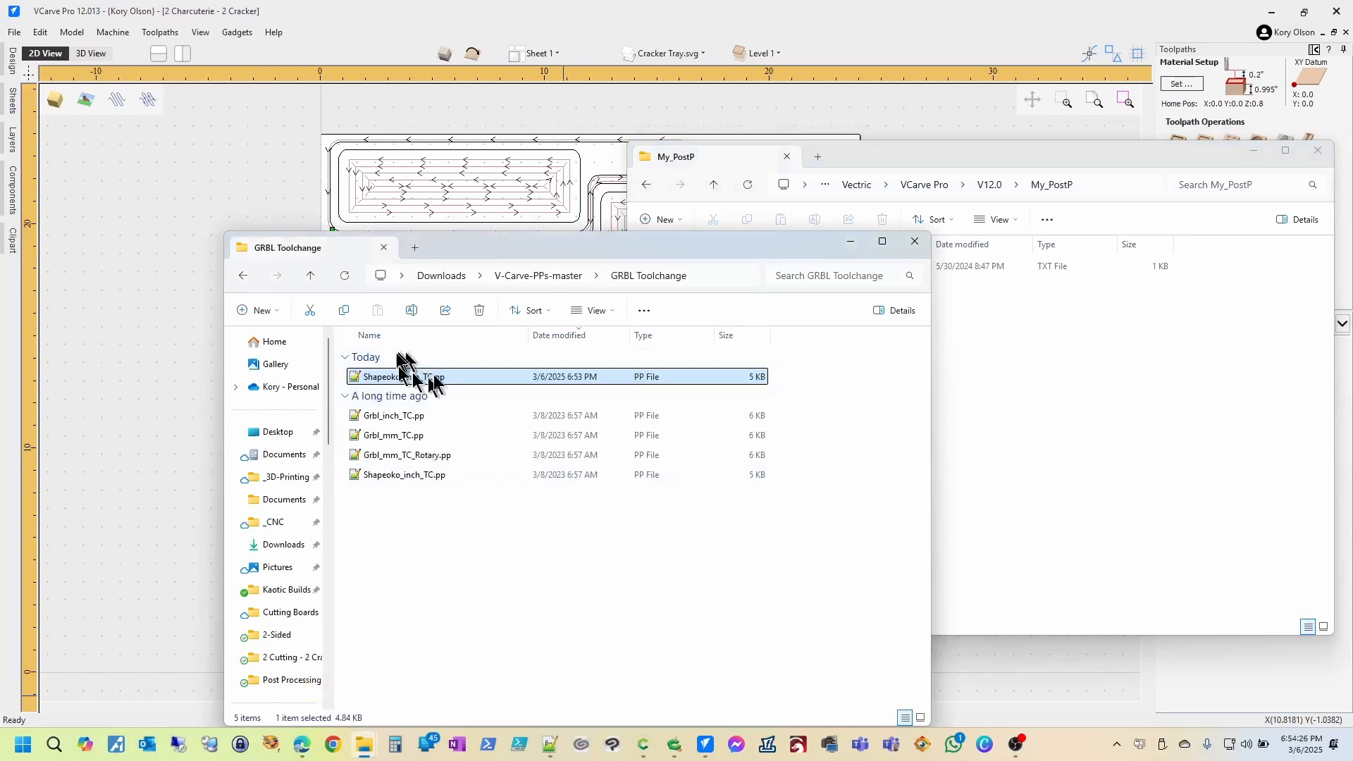
{"action": "left_click", "coordinate": [482, 252]}
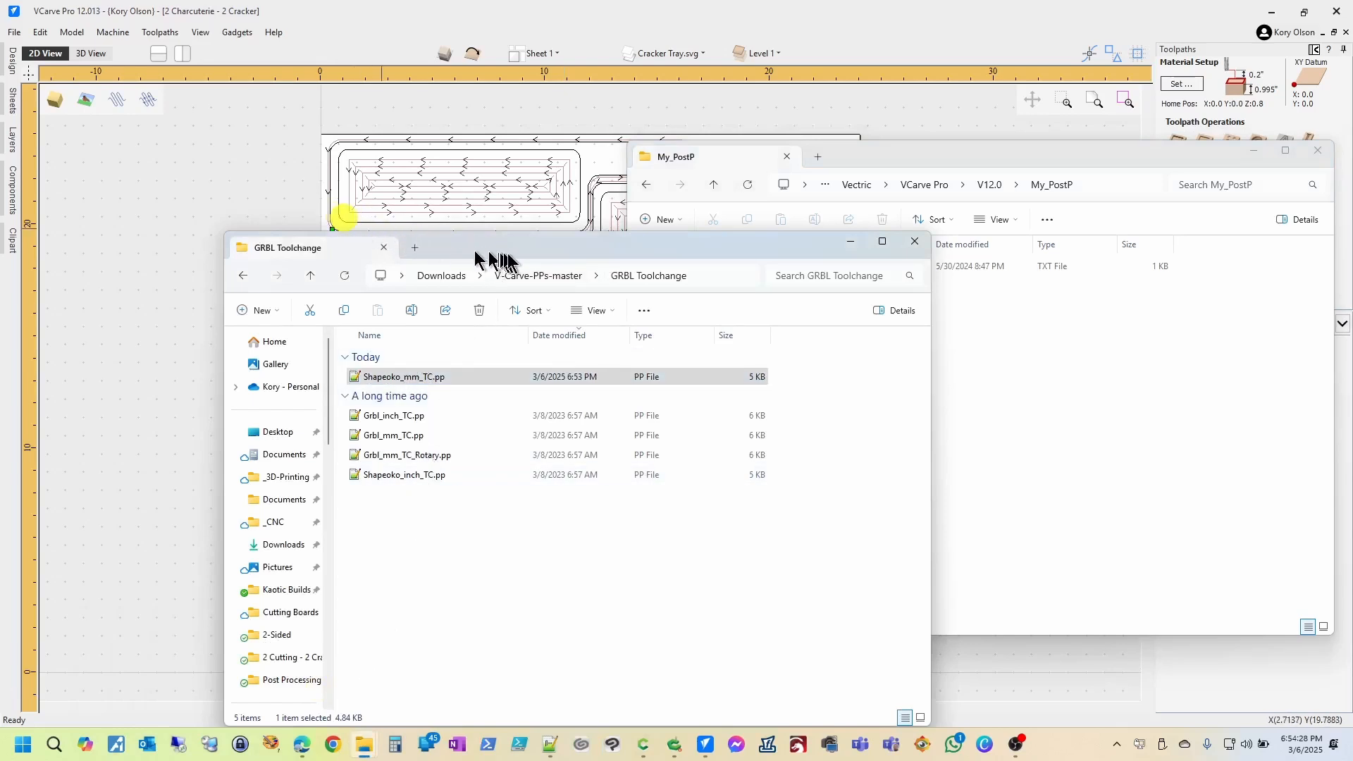
{"action": "left_click_drag", "start_coordinate": [509, 262], "coordinate": [326, 200]}
Copy Shapeoko_mm_TC.pp from the GRBL Toolchange folder into the My_PostP folder
{"action": "left_click", "coordinate": [212, 315]}
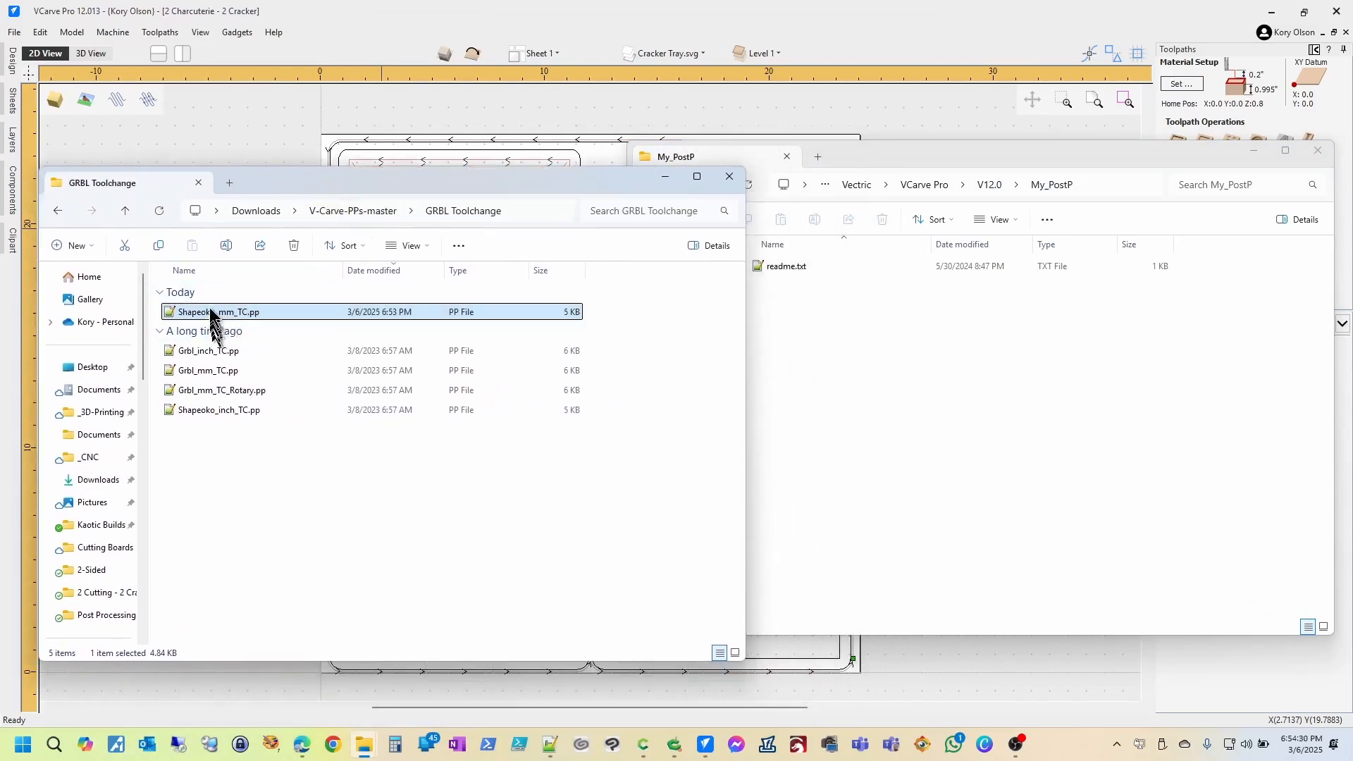
{"action": "right_click", "coordinate": [212, 315]}
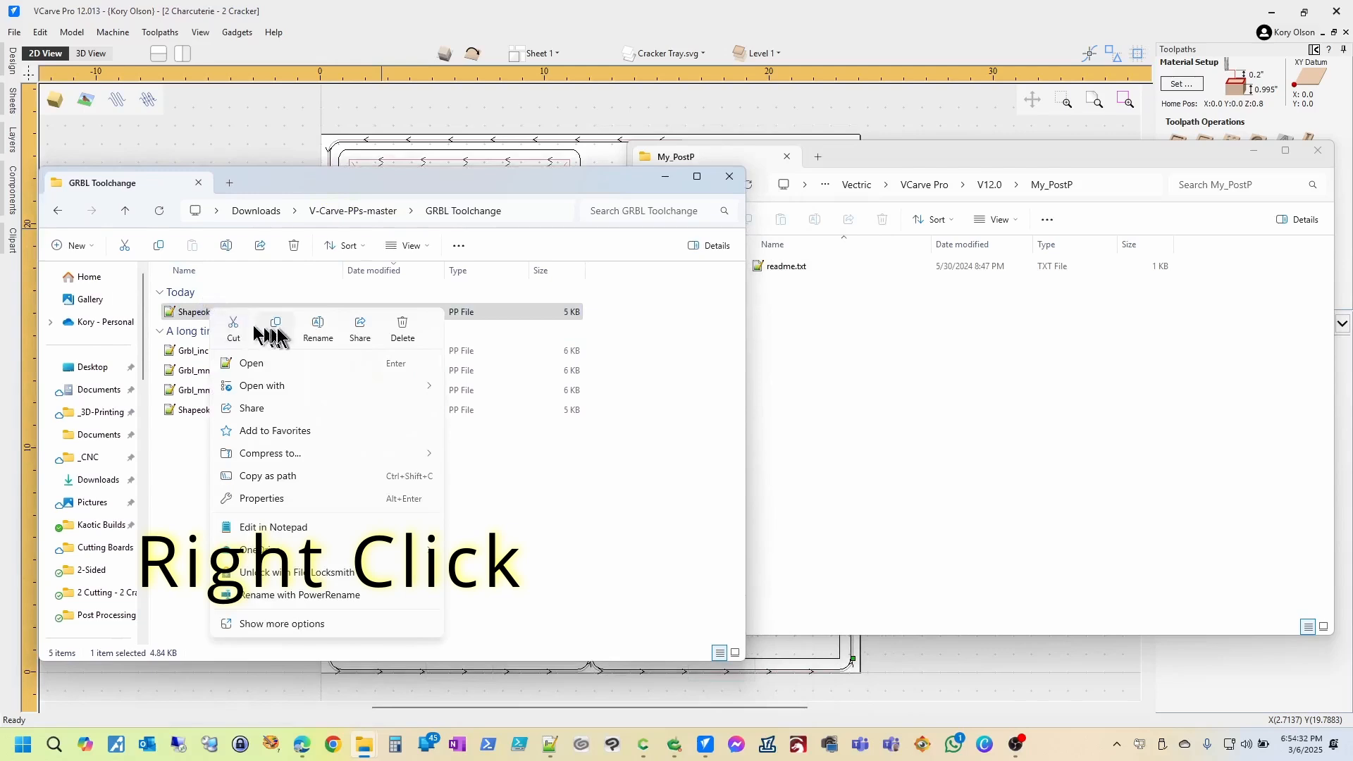
{"action": "left_click", "coordinate": [275, 332]}
{"action": "left_click", "coordinate": [816, 345]}
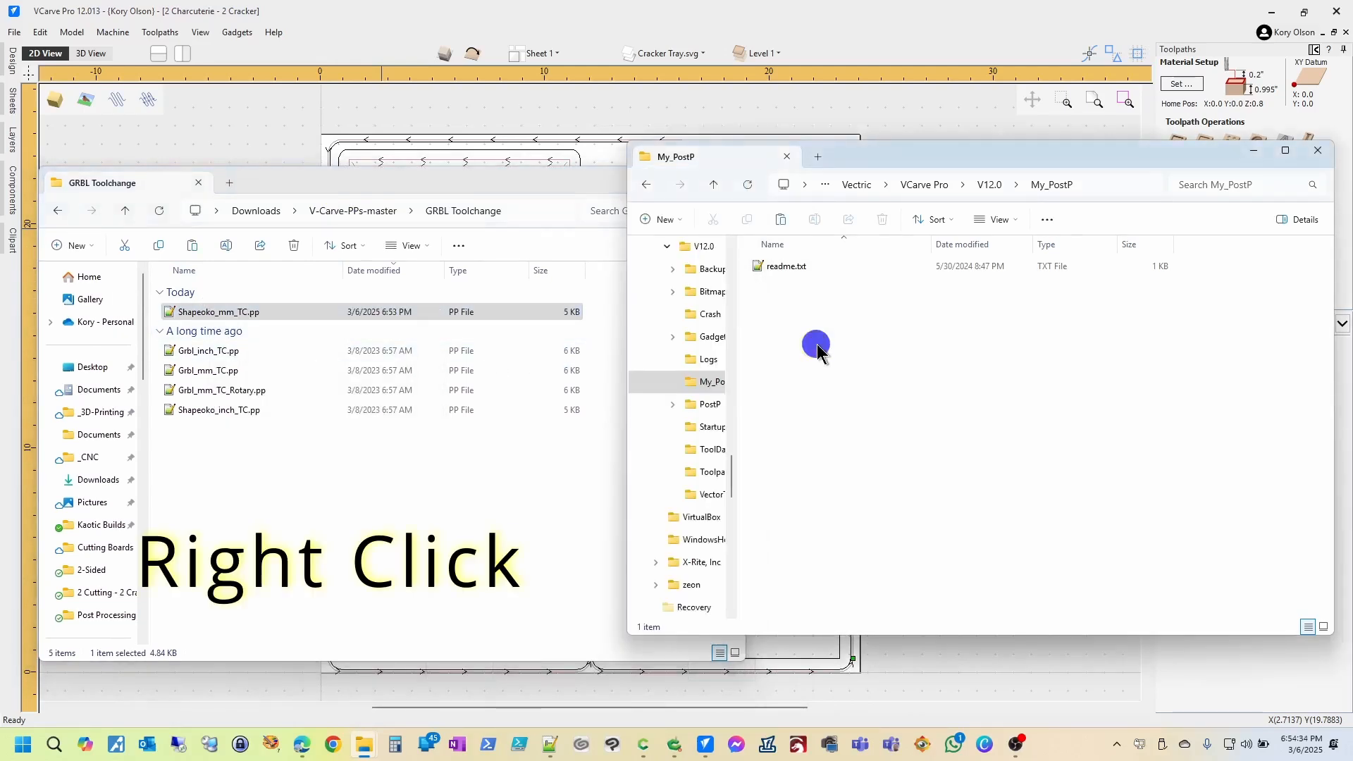
{"action": "right_click", "coordinate": [818, 344]}
{"action": "left_click", "coordinate": [858, 373]}
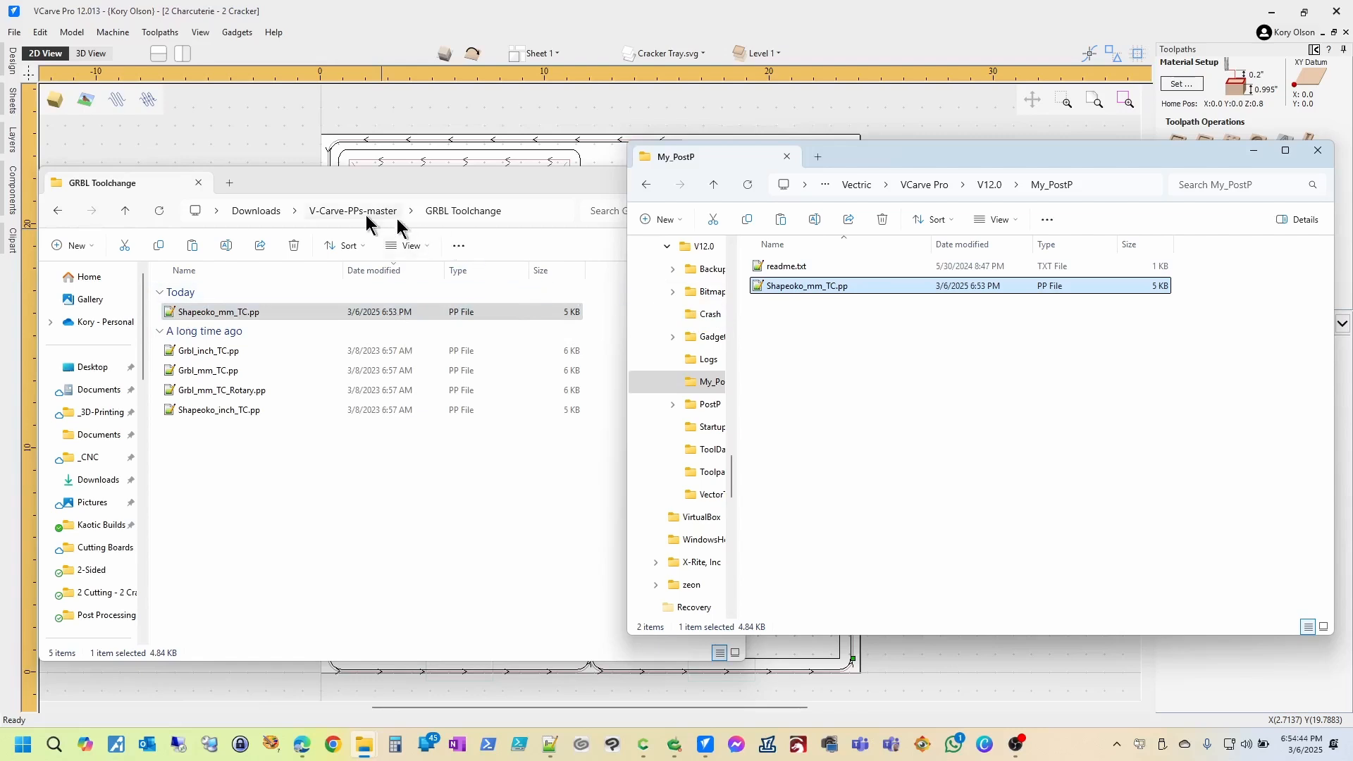
{"action": "left_click", "coordinate": [268, 315]}
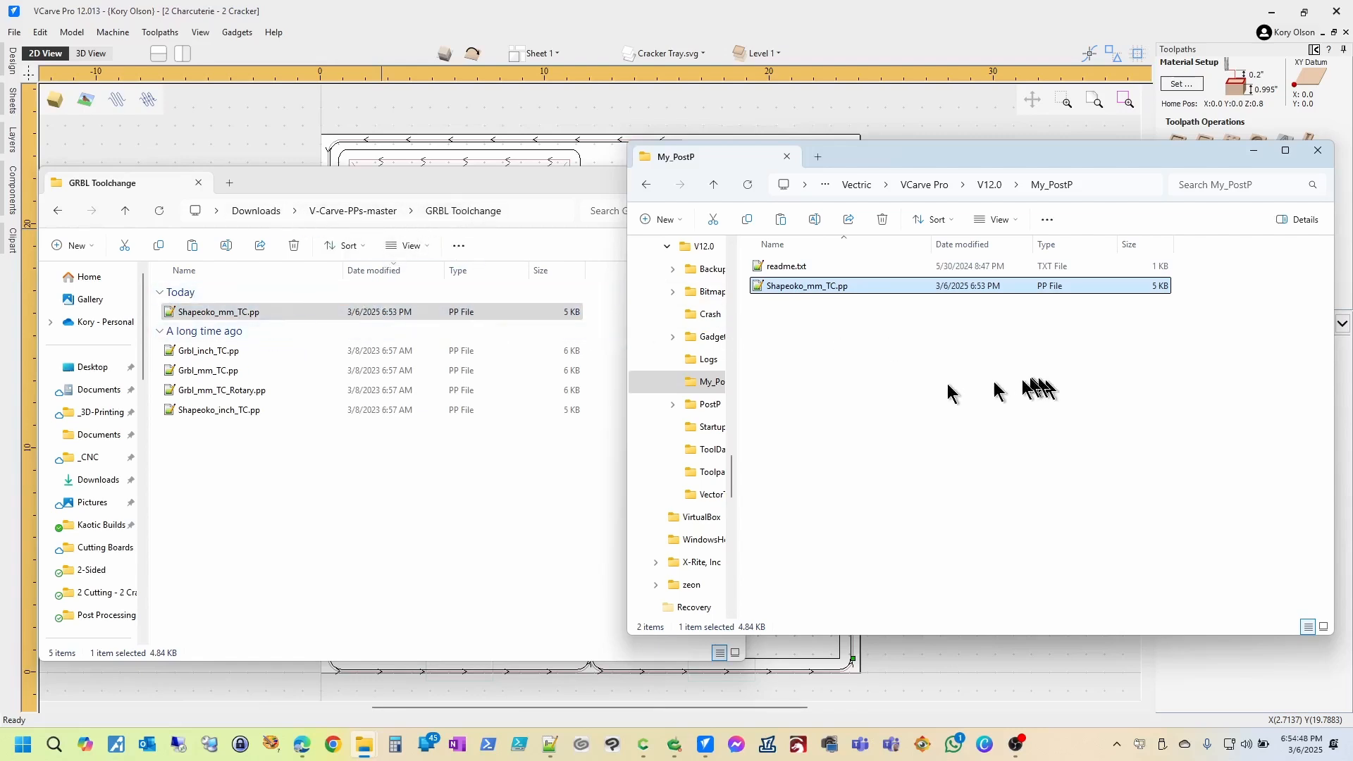
Switch back to VCarve Pro and exit the program
{"action": "left_click", "coordinate": [885, 122]}
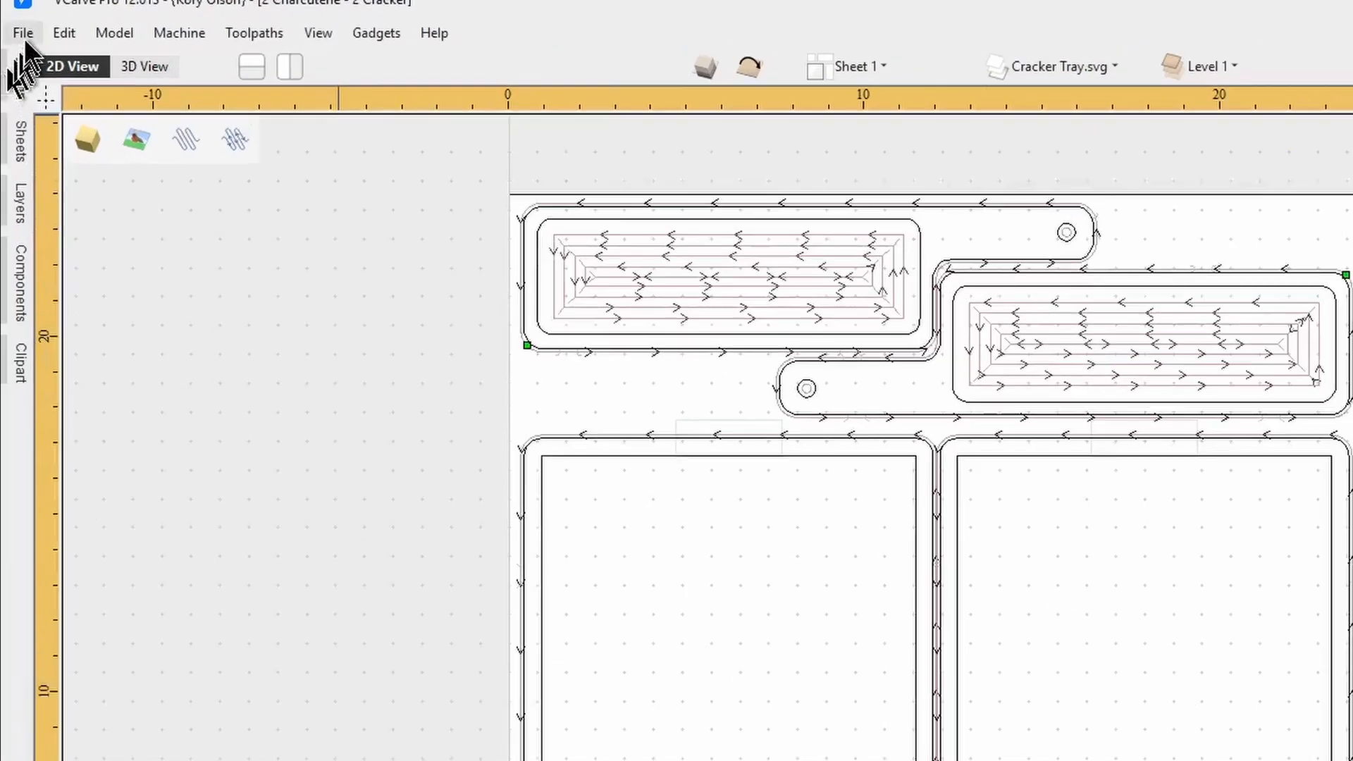
{"action": "left_click", "coordinate": [14, 32]}
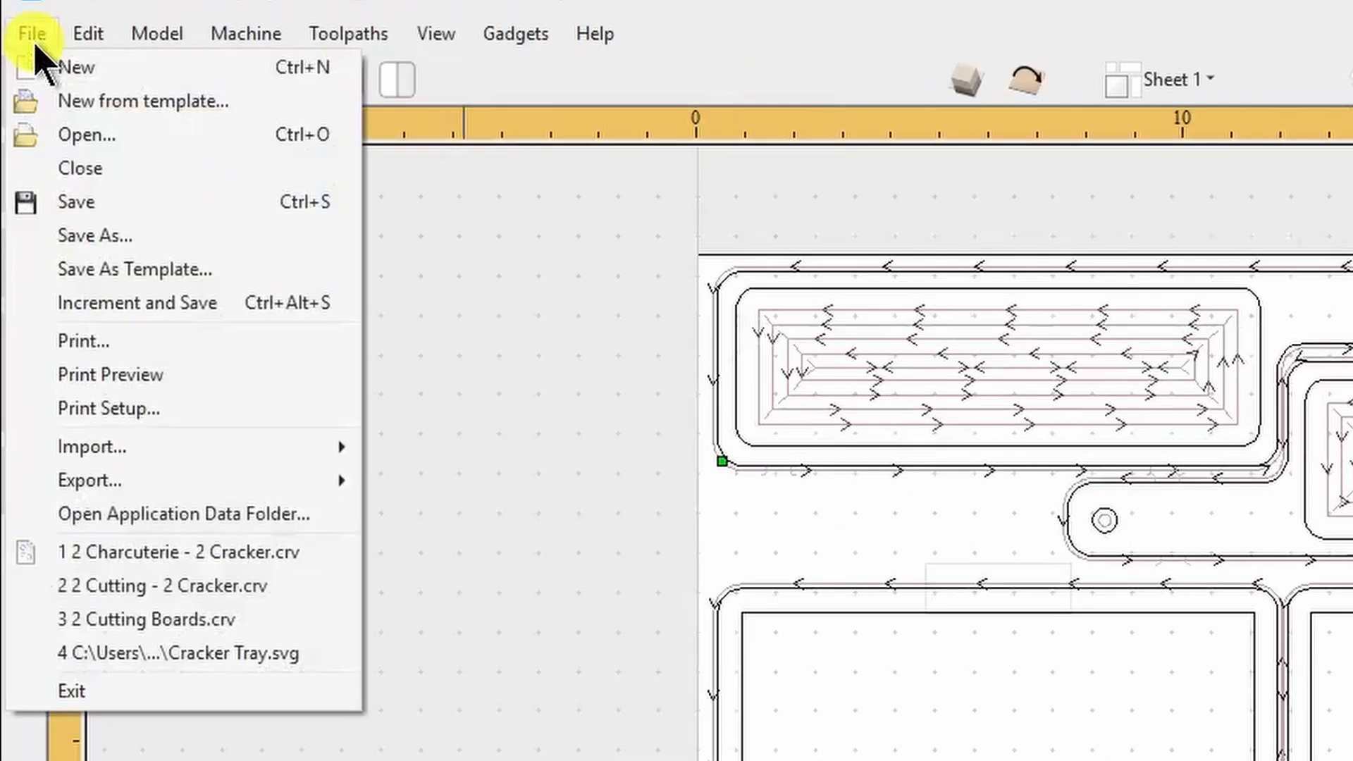
{"action": "left_click", "coordinate": [145, 688]}
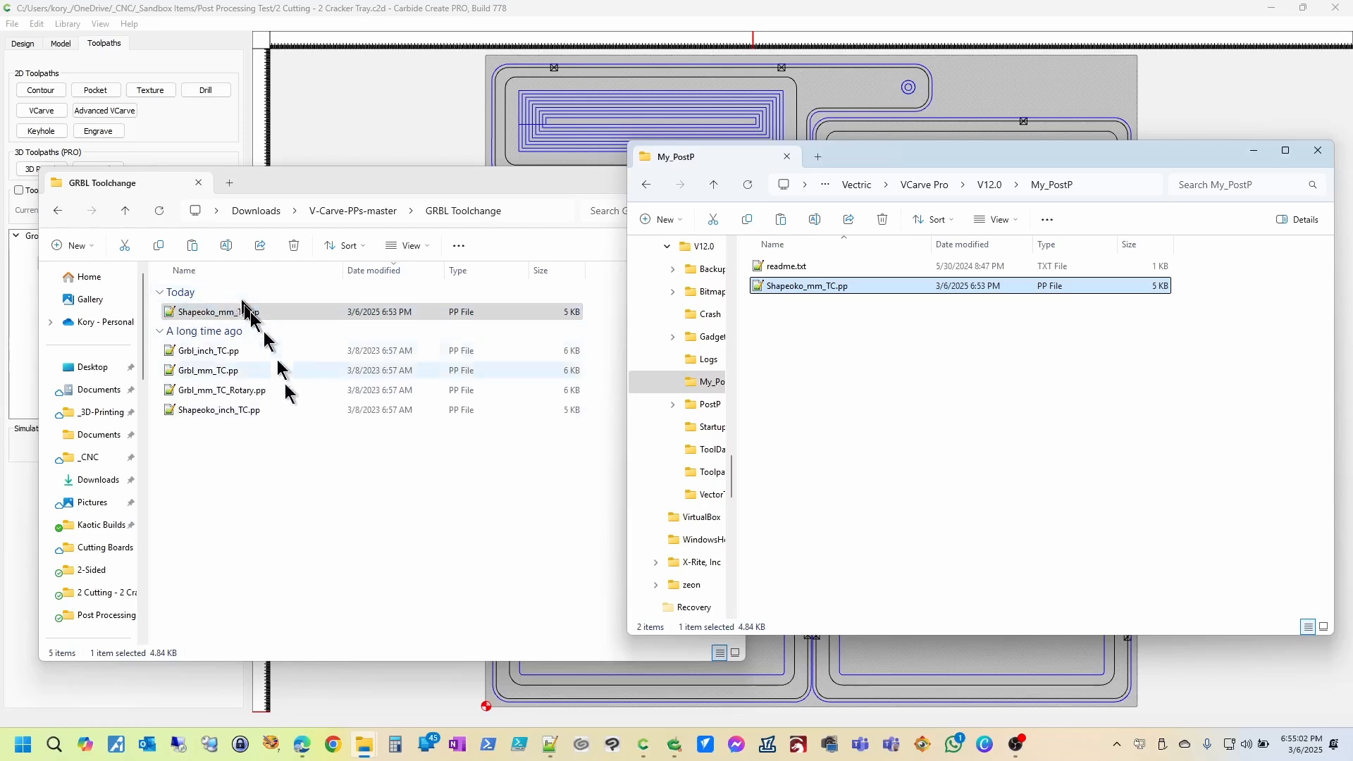
Relaunch VCarve Pro with the recent file 2 Charcuterie - 2 Cracker.crv and bring up the Save Toolpaths form
{"action": "left_click", "coordinate": [704, 747]}
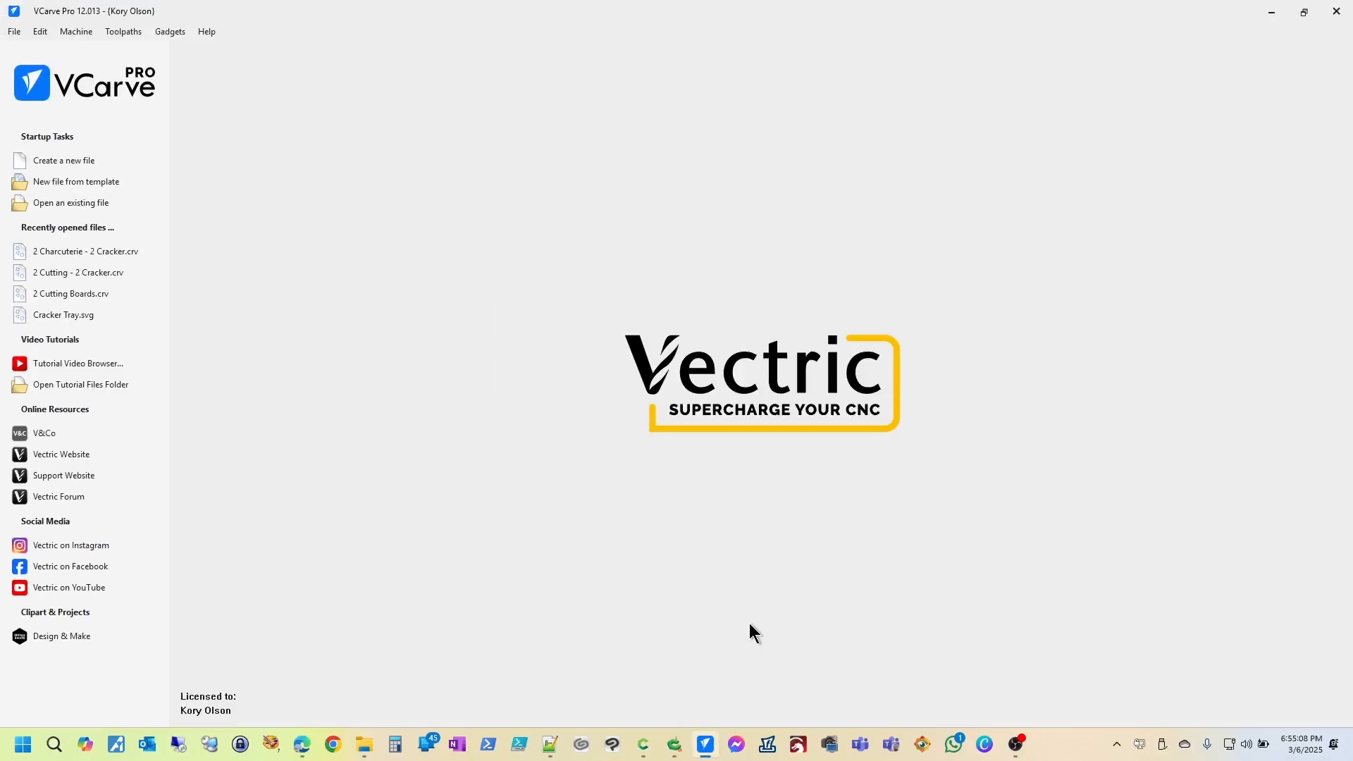
{"action": "left_click", "coordinate": [99, 261]}
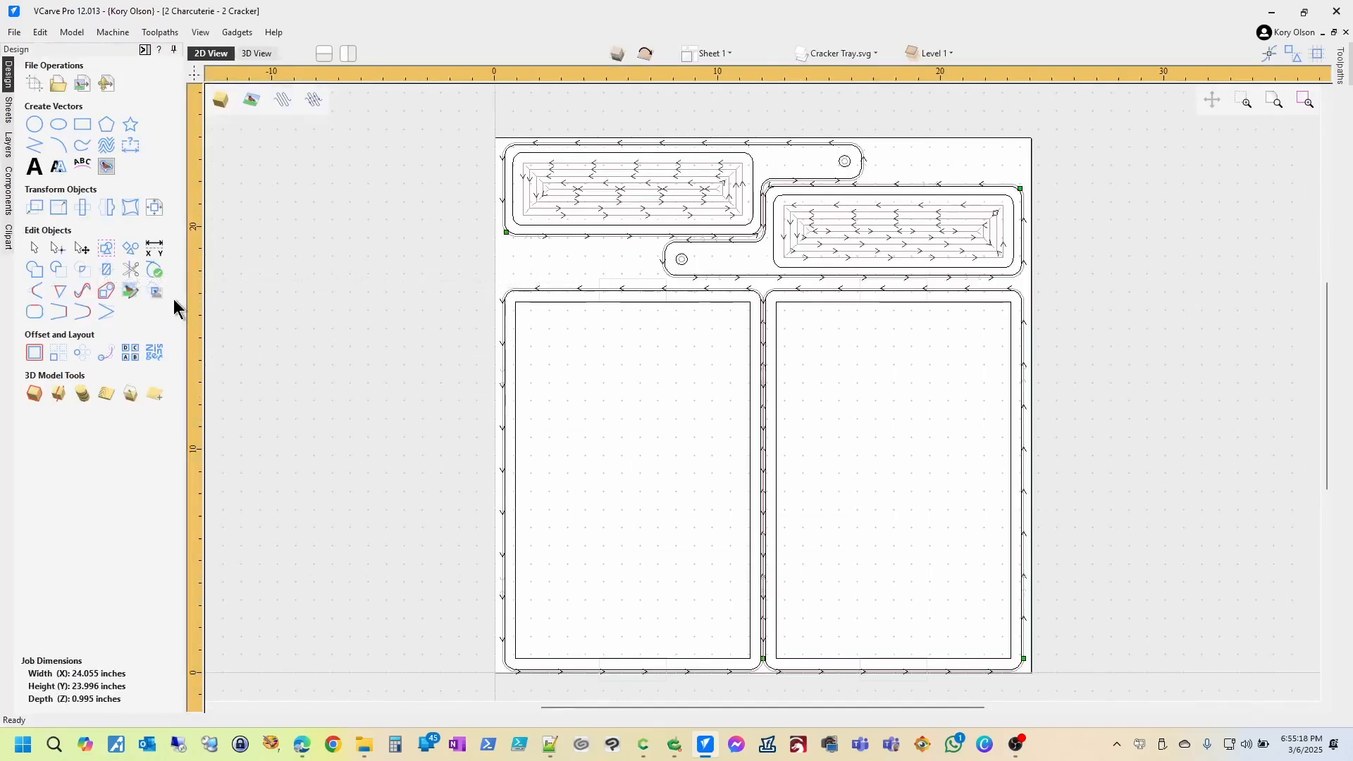
{"action": "left_click", "coordinate": [144, 51]}
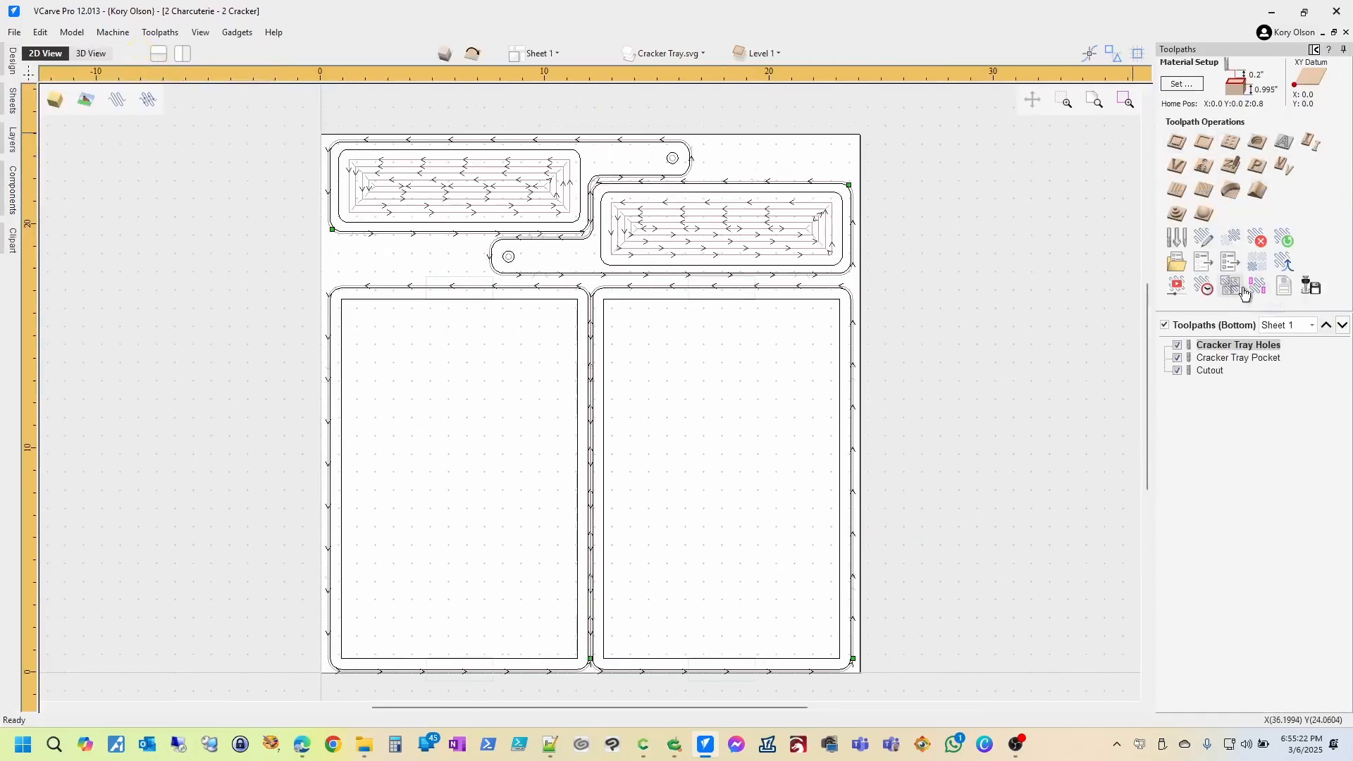
{"action": "left_click", "coordinate": [1312, 289]}
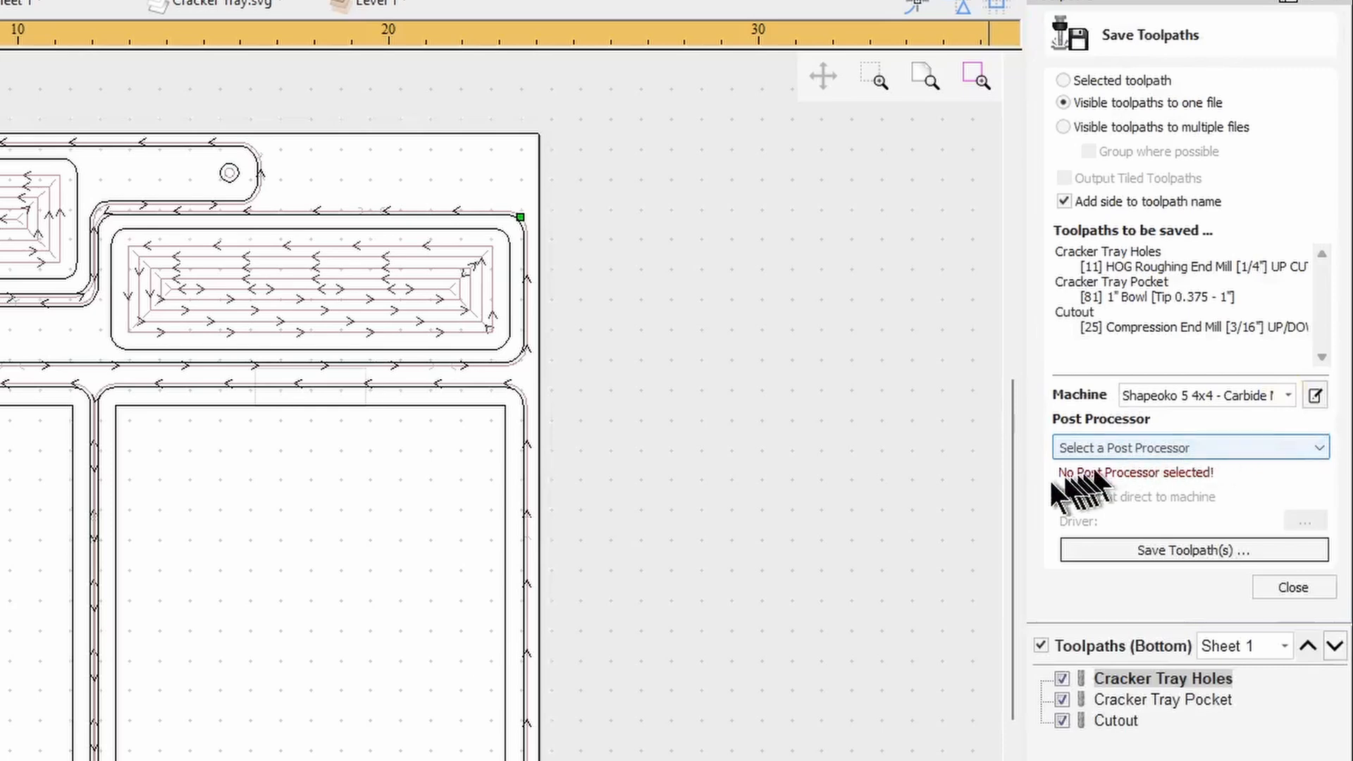
Add the Shapeoko (mm) TOOLCHANGE (*.gcode) post-processor to the Shapeoko 5 4x4 - Carbide Motion machine configuration and select it for saving toolpaths
{"action": "left_click", "coordinate": [1322, 448]}
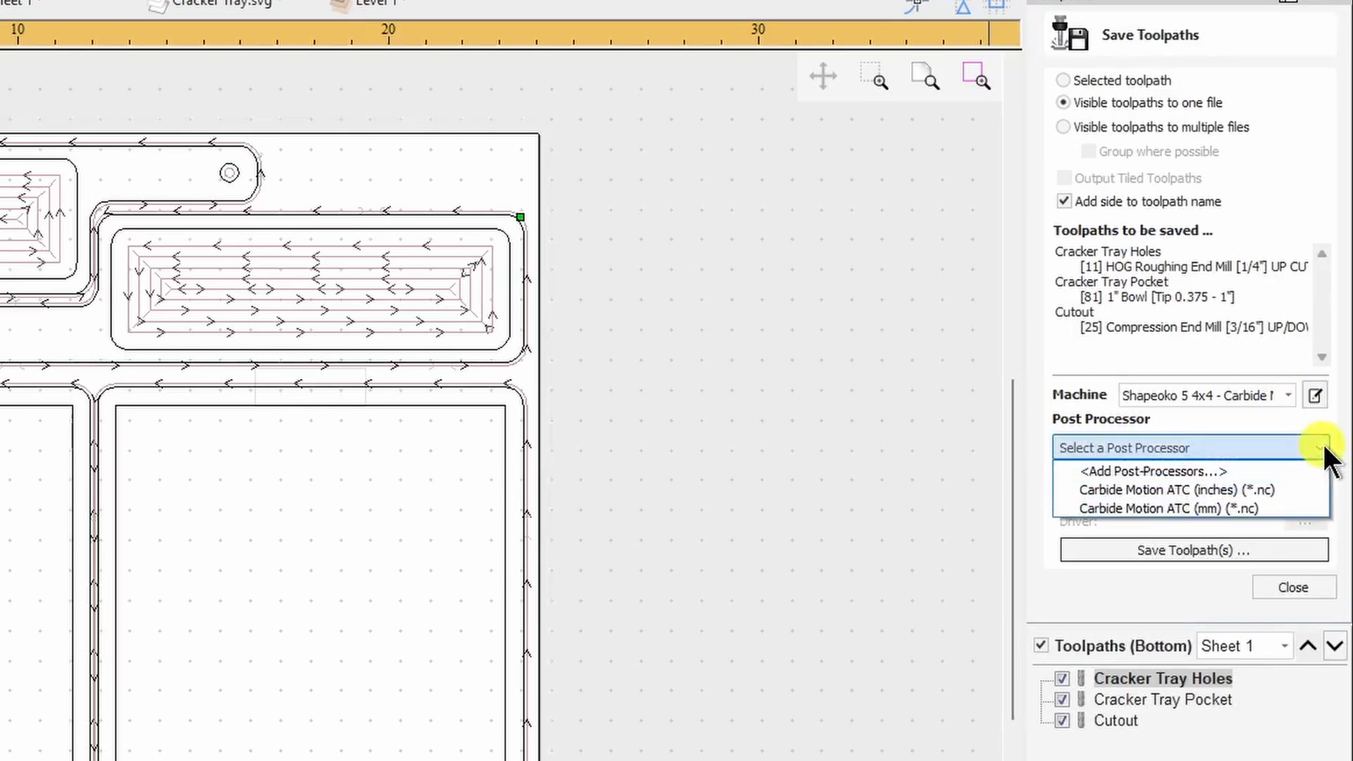
{"action": "left_click", "coordinate": [1181, 469]}
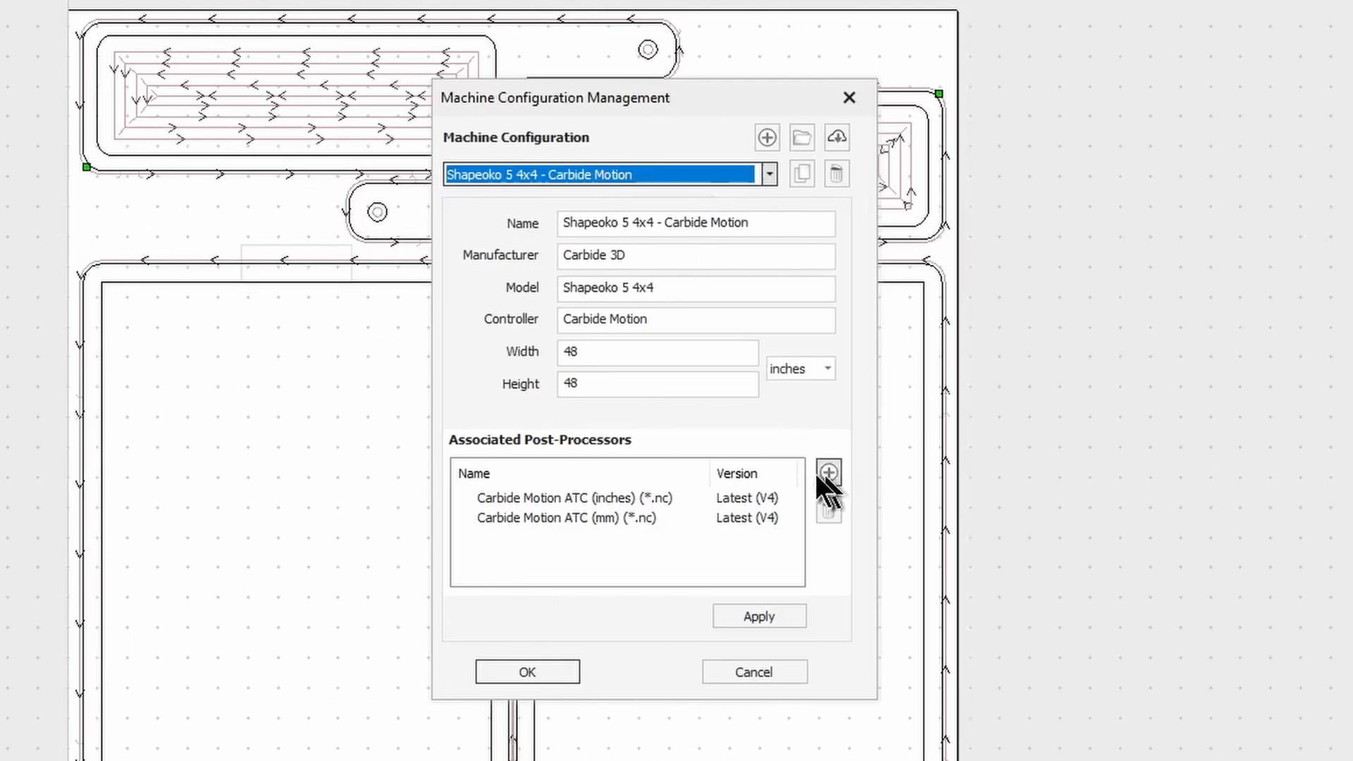
{"action": "left_click", "coordinate": [828, 472]}
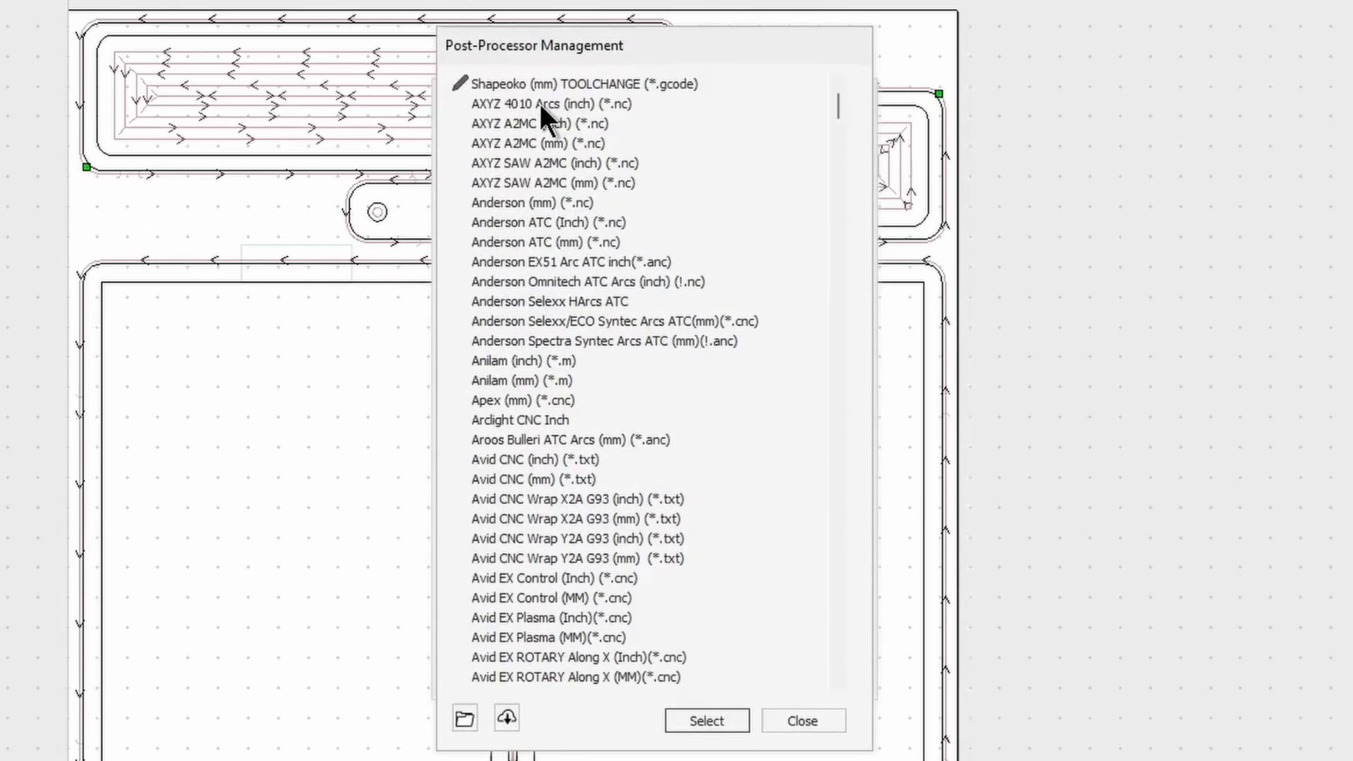
{"action": "left_click", "coordinate": [574, 83]}
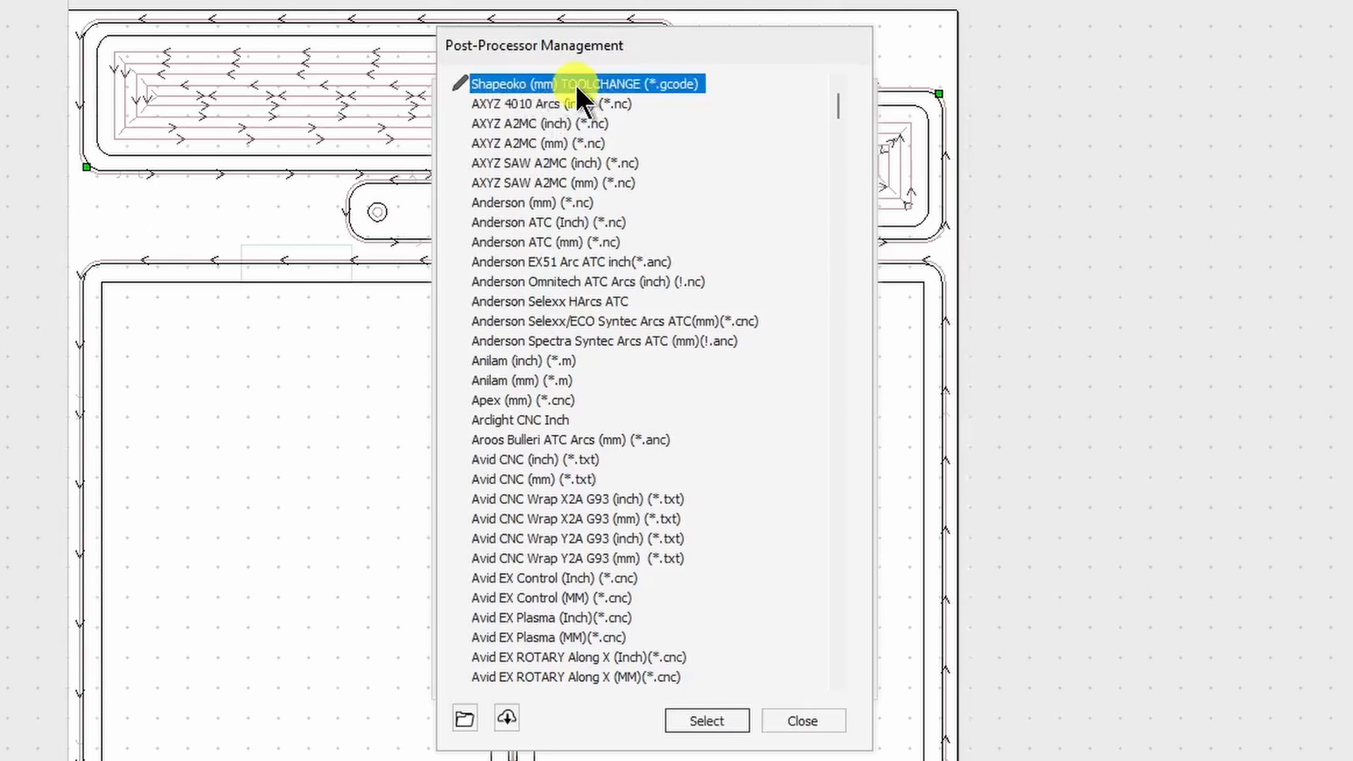
{"action": "left_click", "coordinate": [706, 720]}
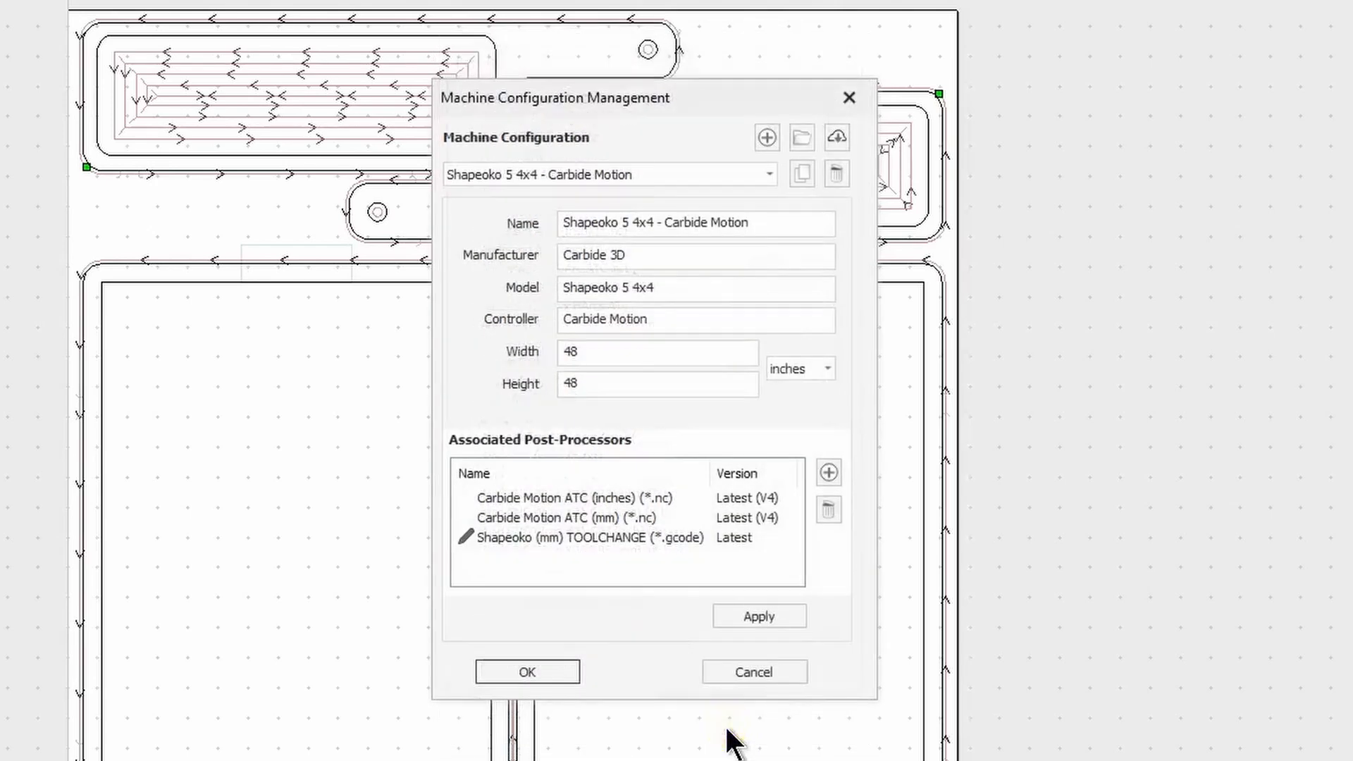
{"action": "left_click", "coordinate": [760, 616]}
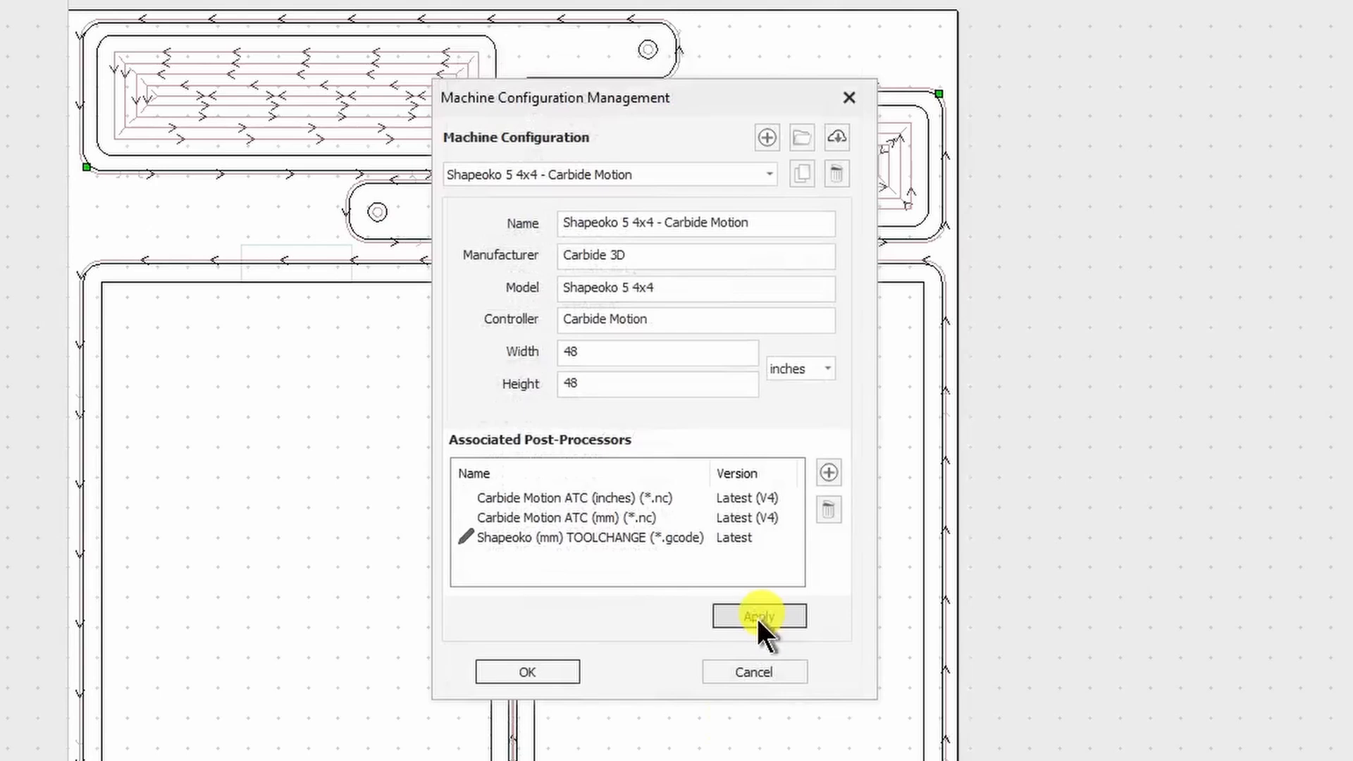
{"action": "left_click", "coordinate": [557, 675]}
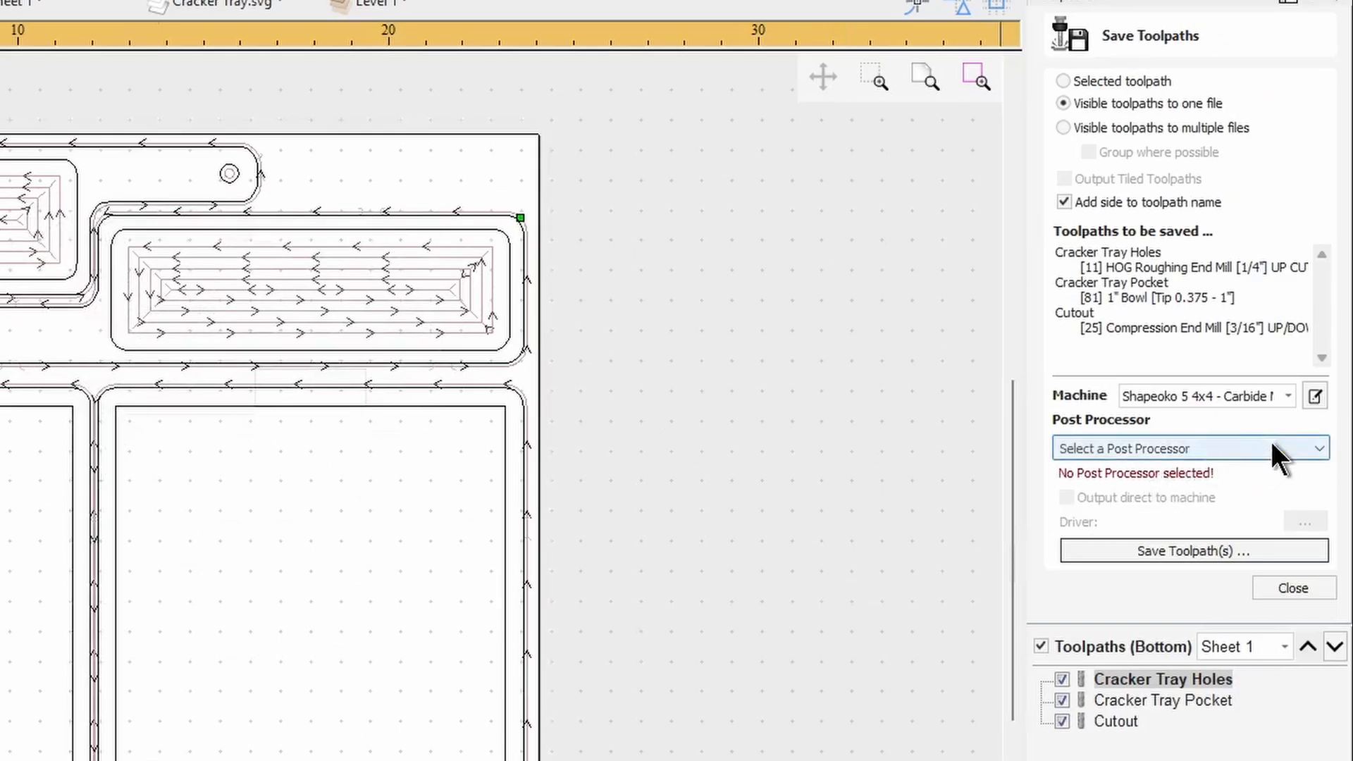
{"action": "left_click", "coordinate": [1270, 444]}
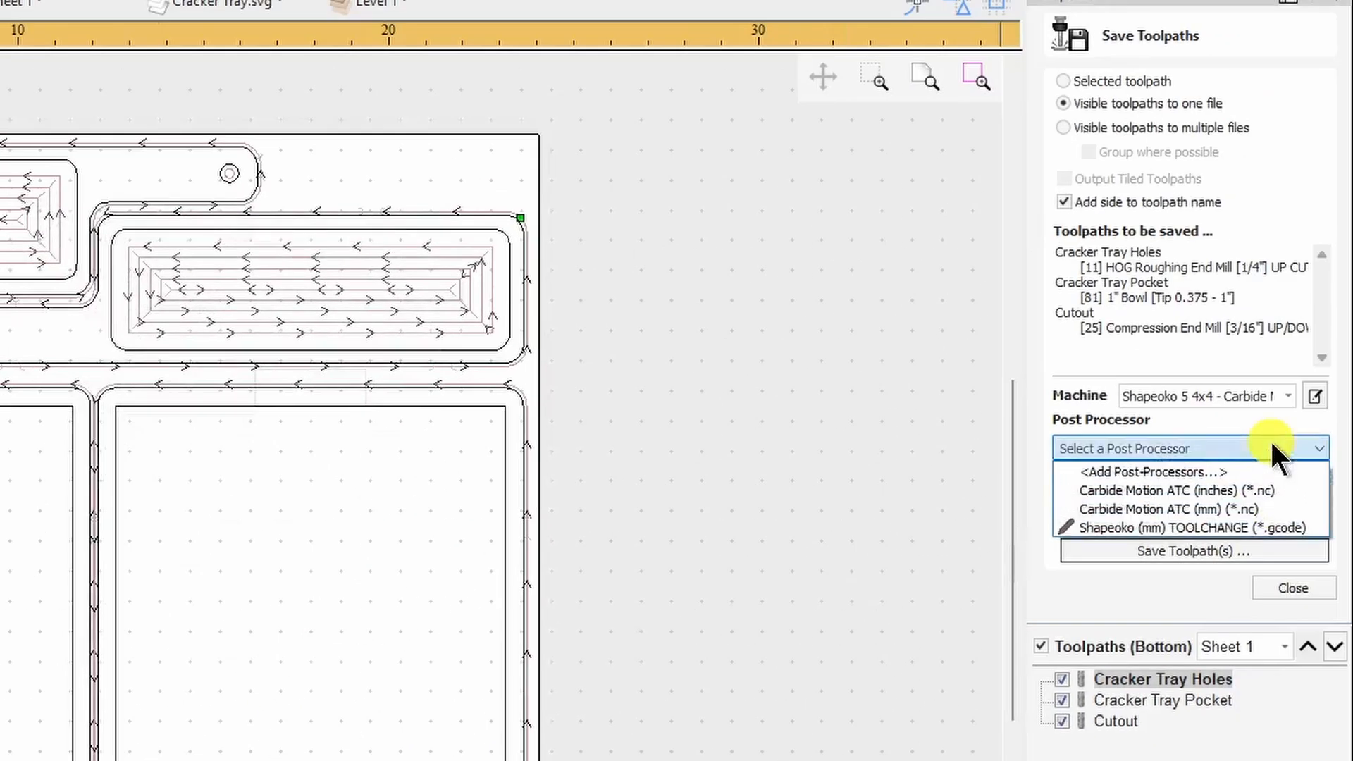
{"action": "left_click", "coordinate": [1080, 528]}
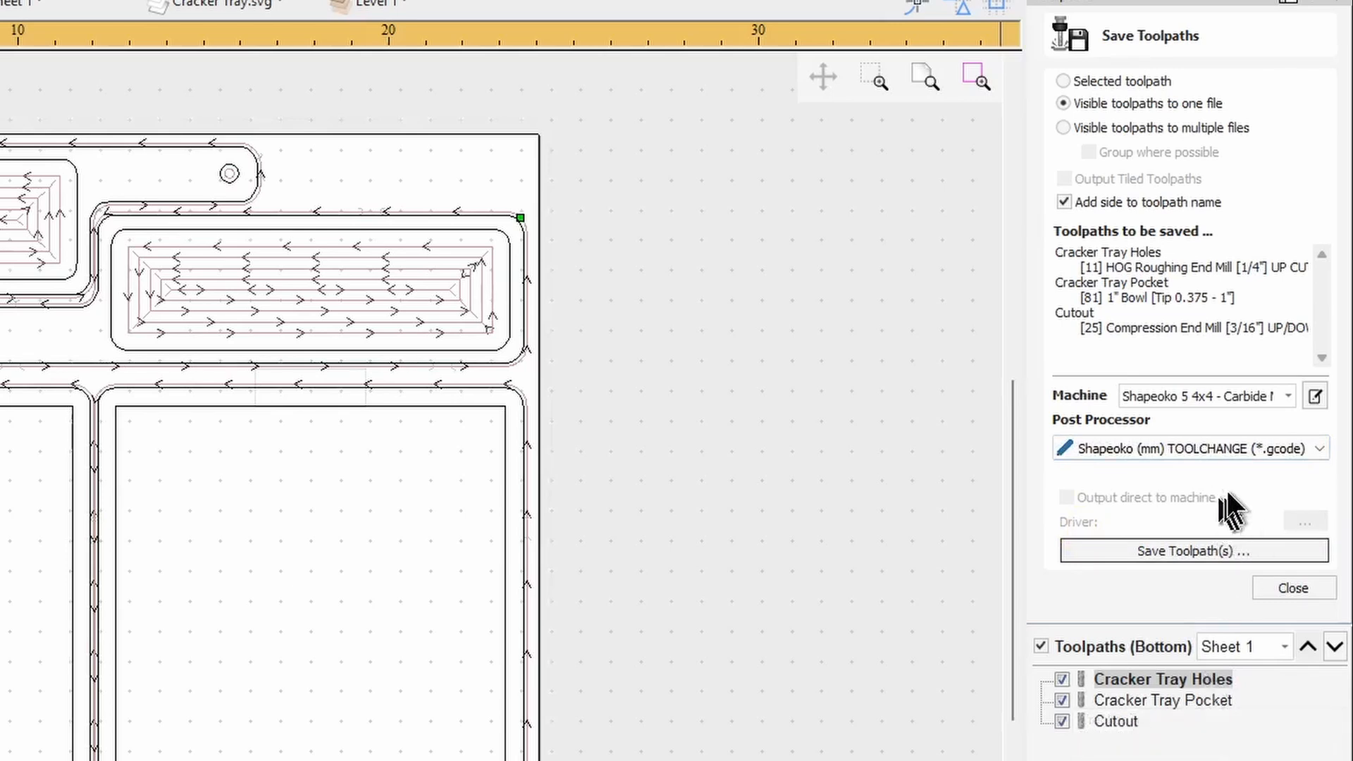
From the Cracker Tray Holes toolpath, examine the name format of the HOG Roughing End Mill in the Tool Database
{"action": "double_click", "coordinate": [1178, 678]}
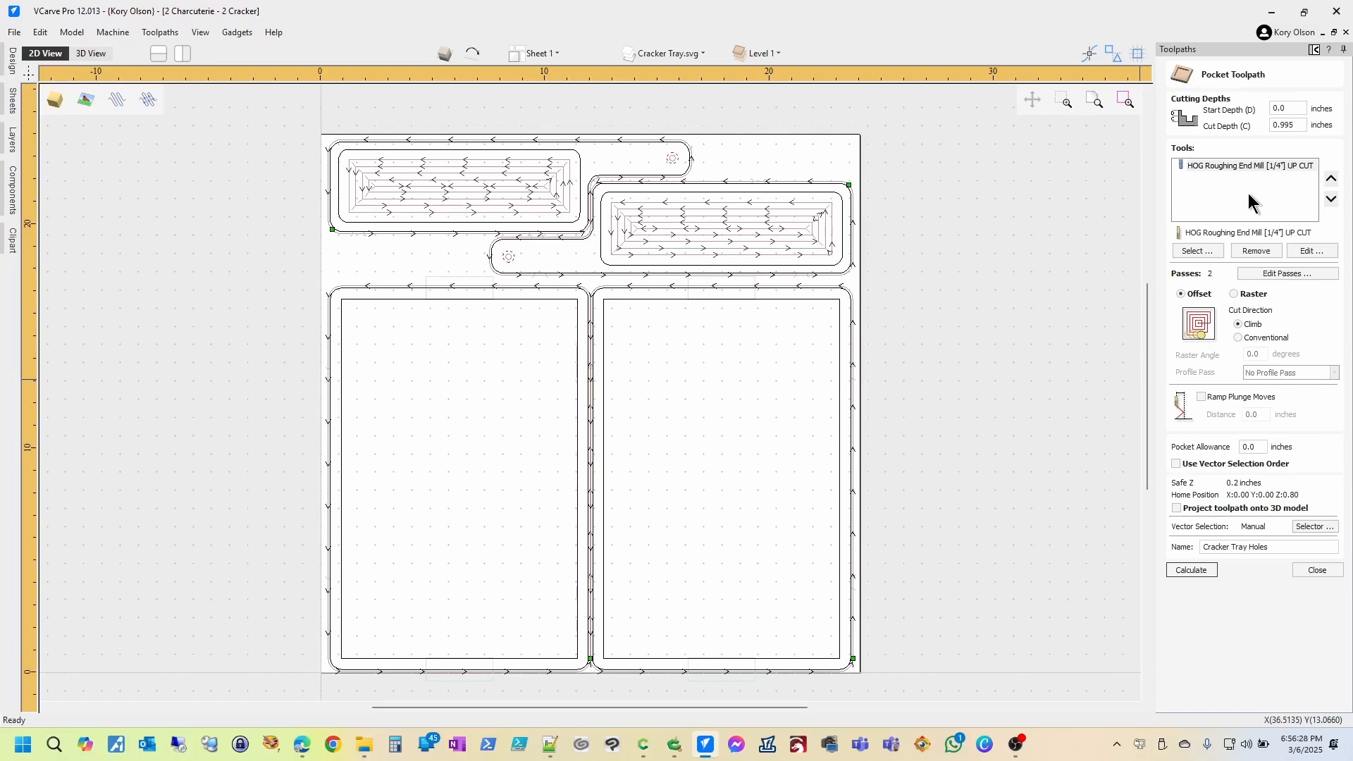
{"action": "left_click", "coordinate": [1194, 251]}
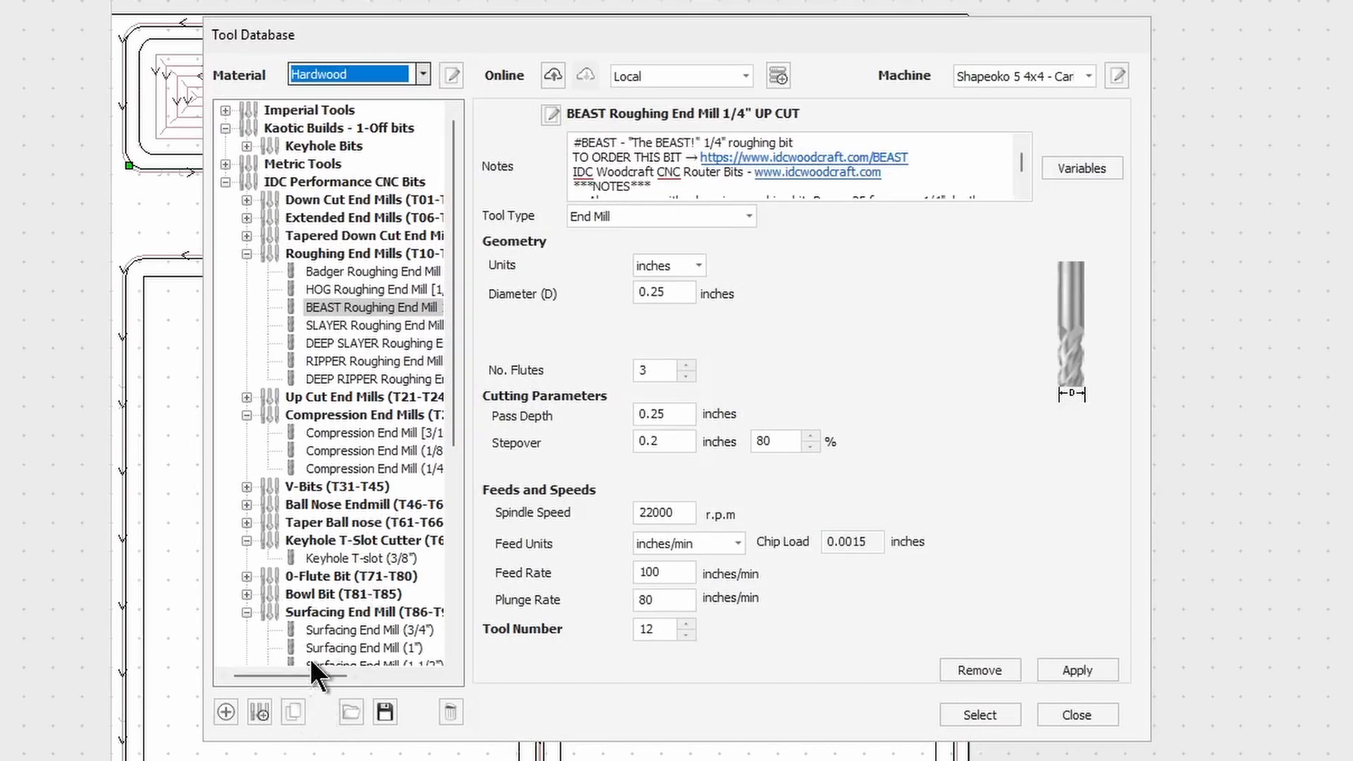
{"action": "left_click_drag", "start_coordinate": [310, 687], "coordinate": [357, 690]}
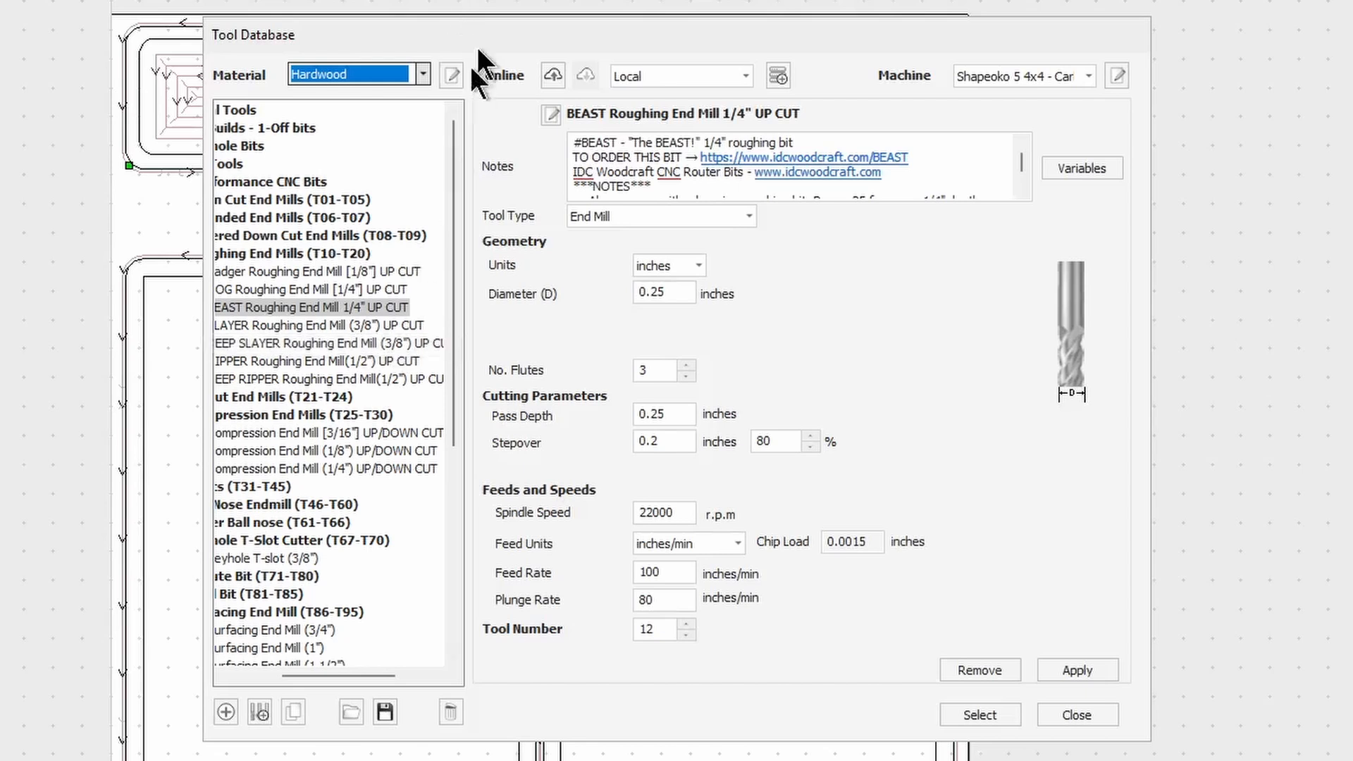
{"action": "left_click", "coordinate": [371, 289]}
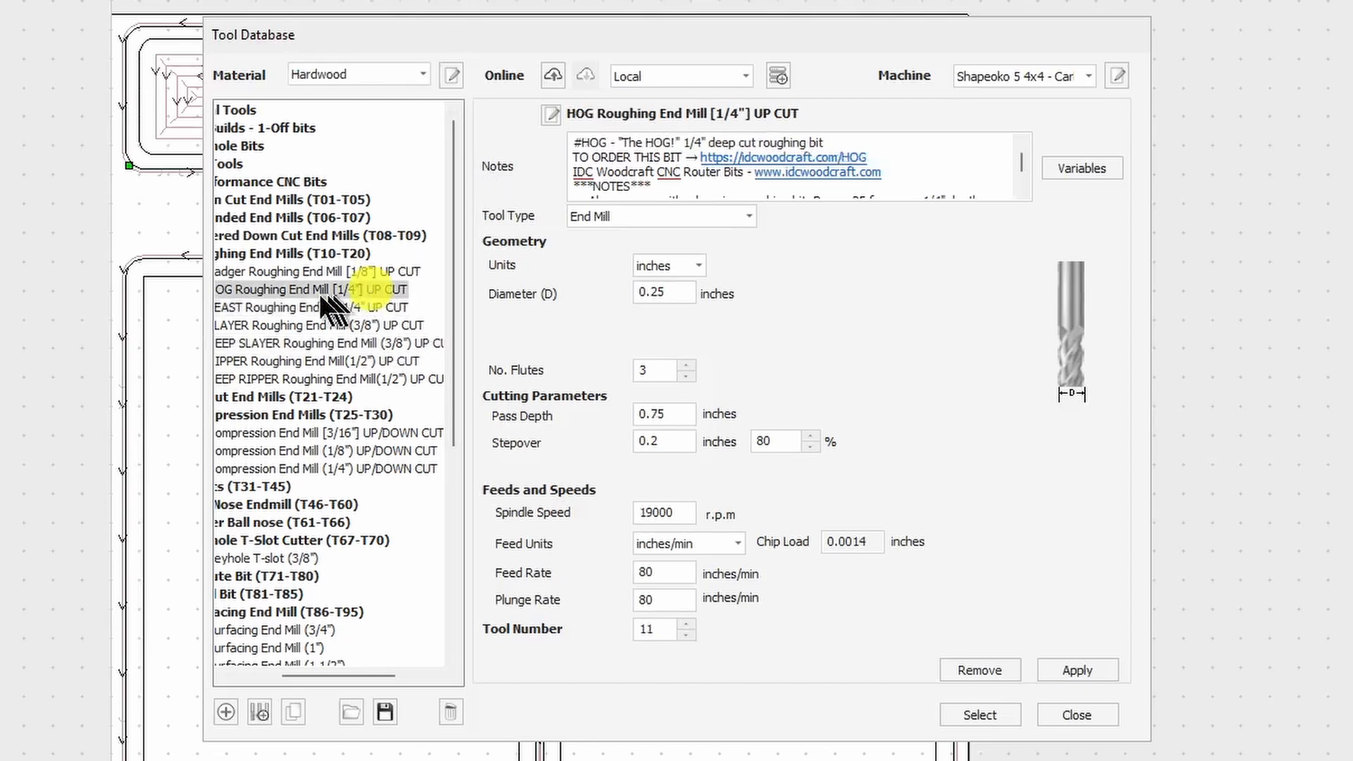
{"action": "left_click", "coordinate": [552, 116]}
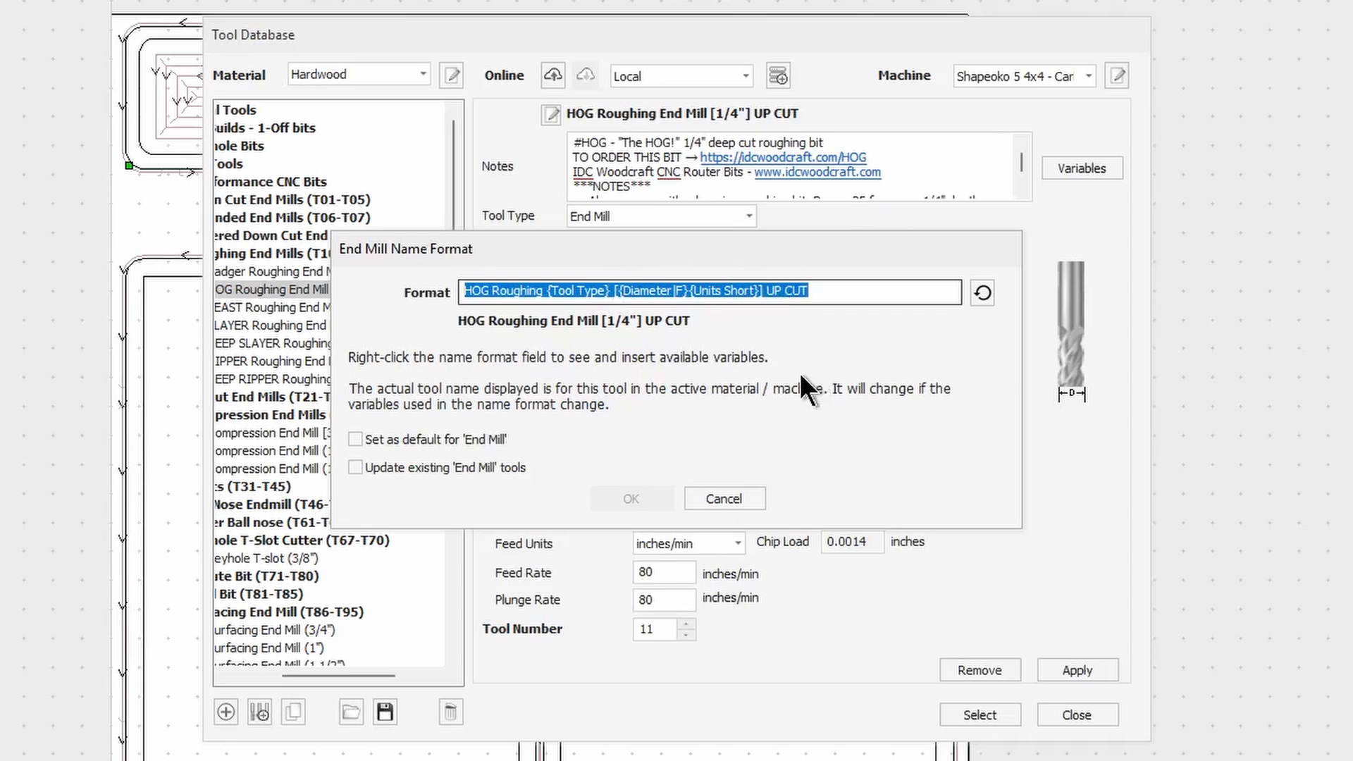
{"action": "left_click", "coordinate": [744, 498]}
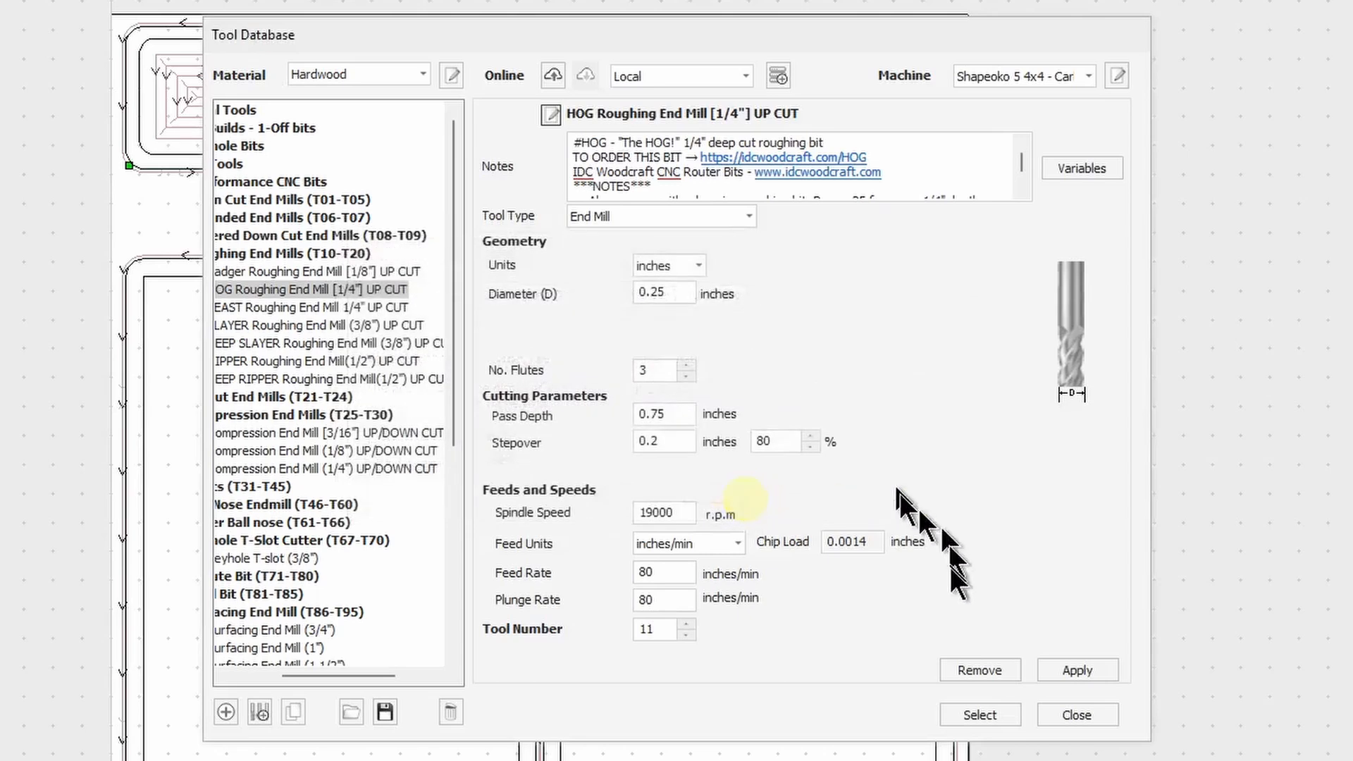
{"action": "left_click", "coordinate": [1089, 666]}
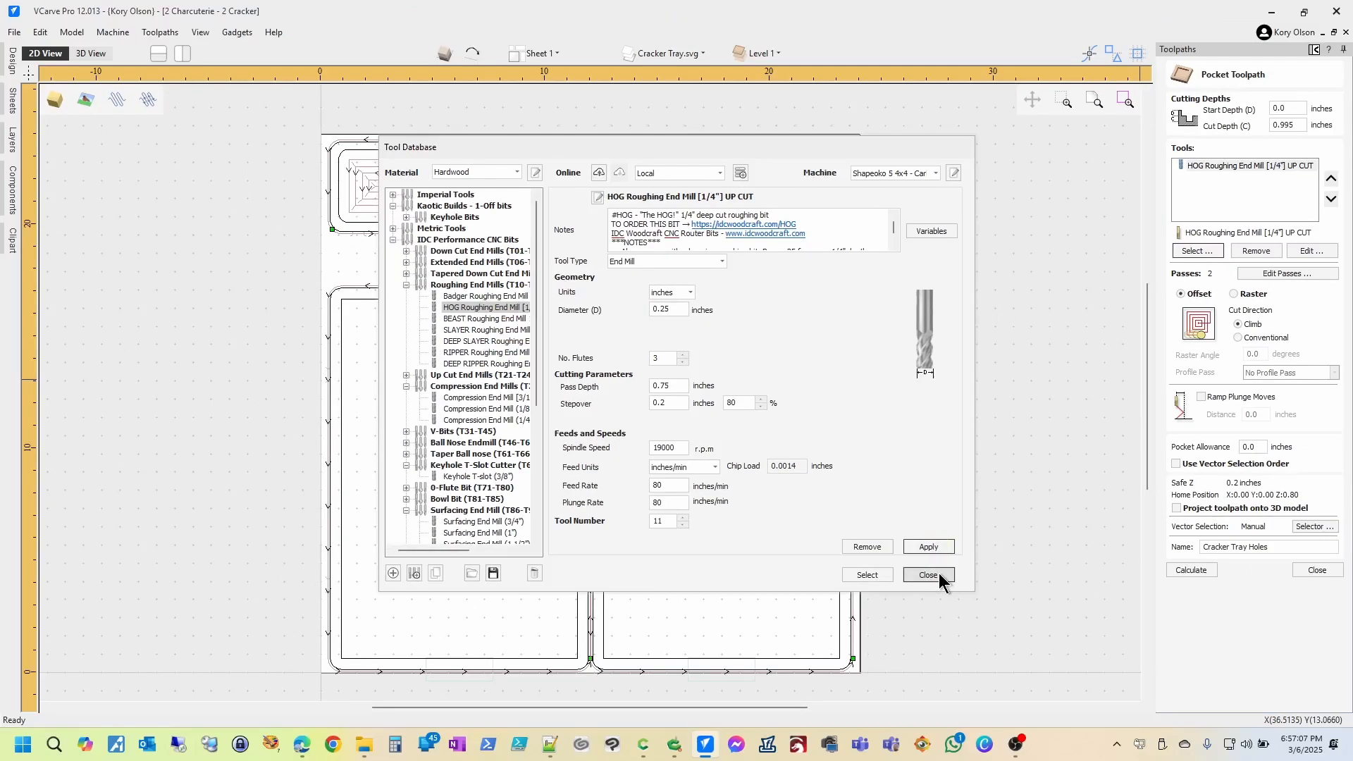
{"action": "left_click", "coordinate": [928, 575]}
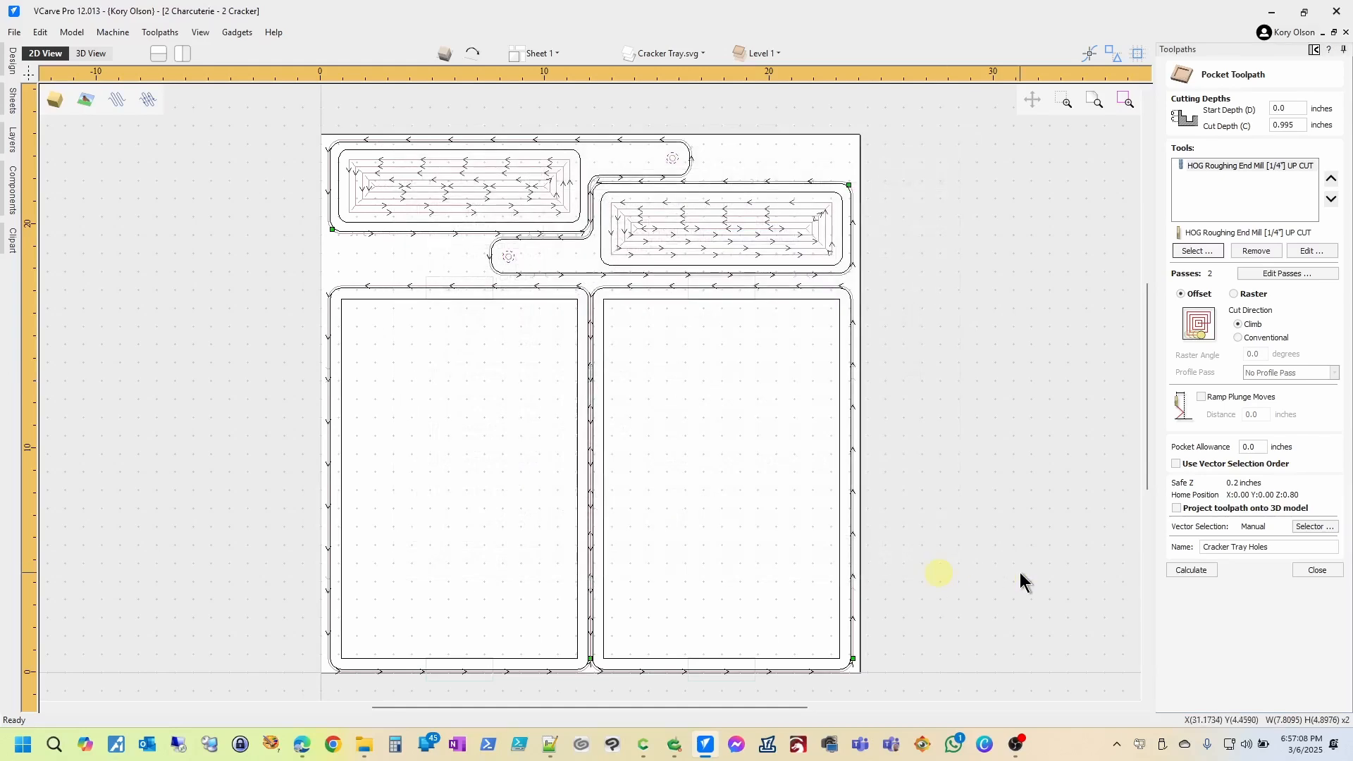
Inspect the name of the tool assigned to the Cracker Tray Holes toolpath in its edit form without changing it
{"action": "left_click", "coordinate": [1312, 251]}
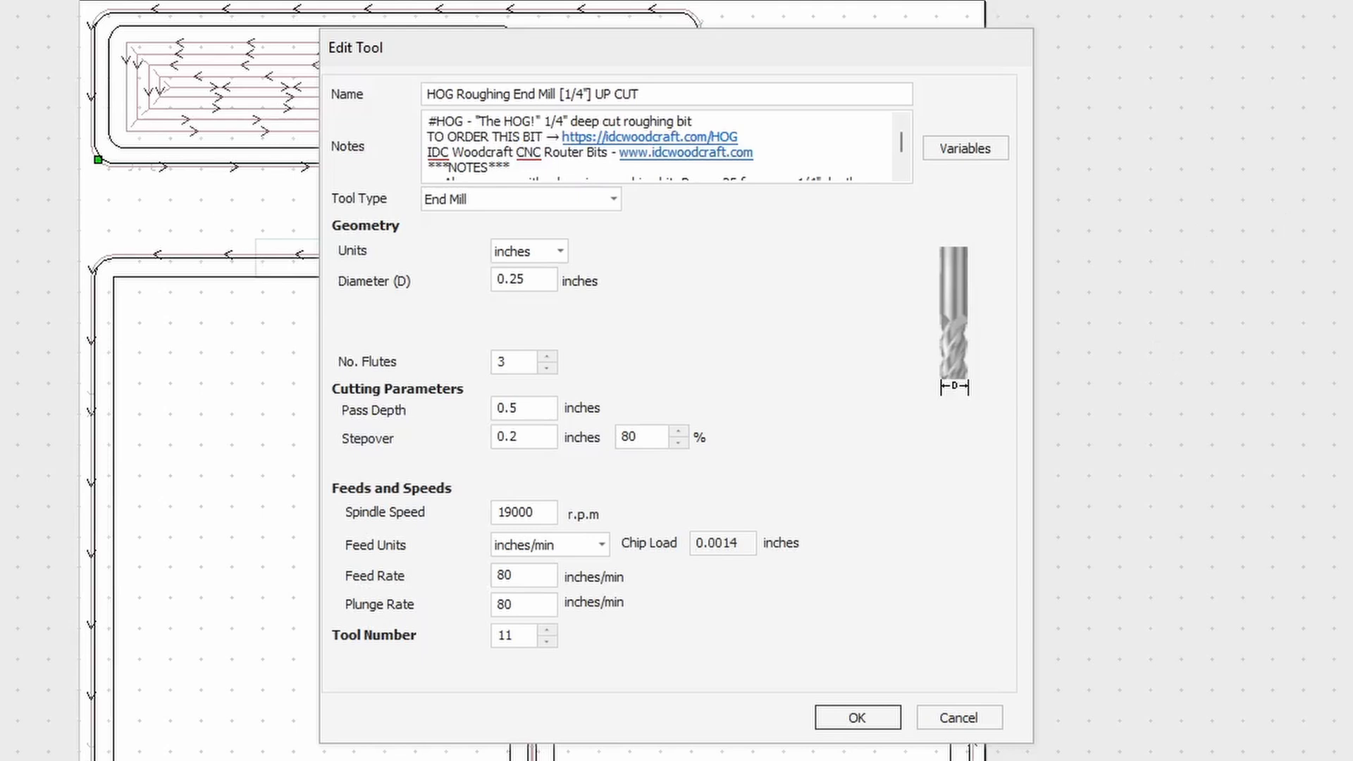
{"action": "left_click", "coordinate": [663, 95]}
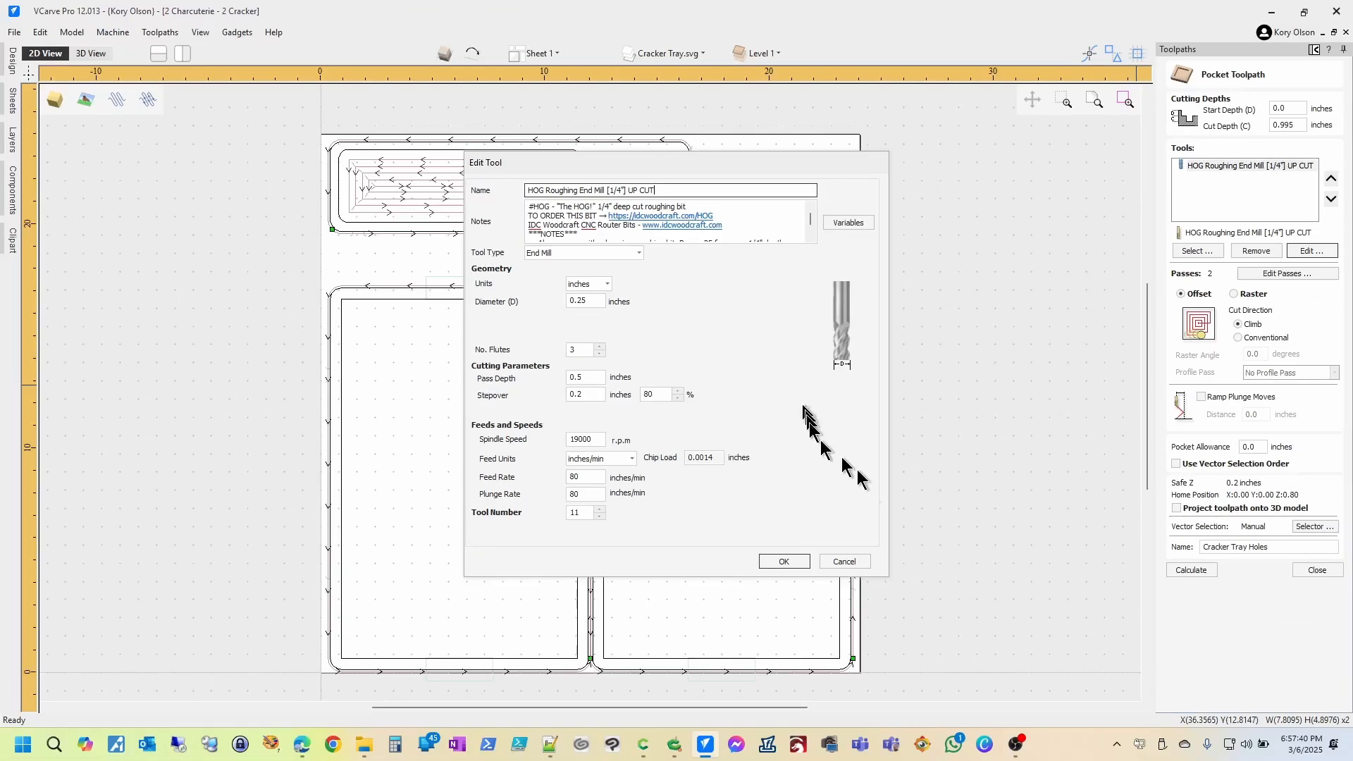
{"action": "left_click", "coordinate": [980, 720]}
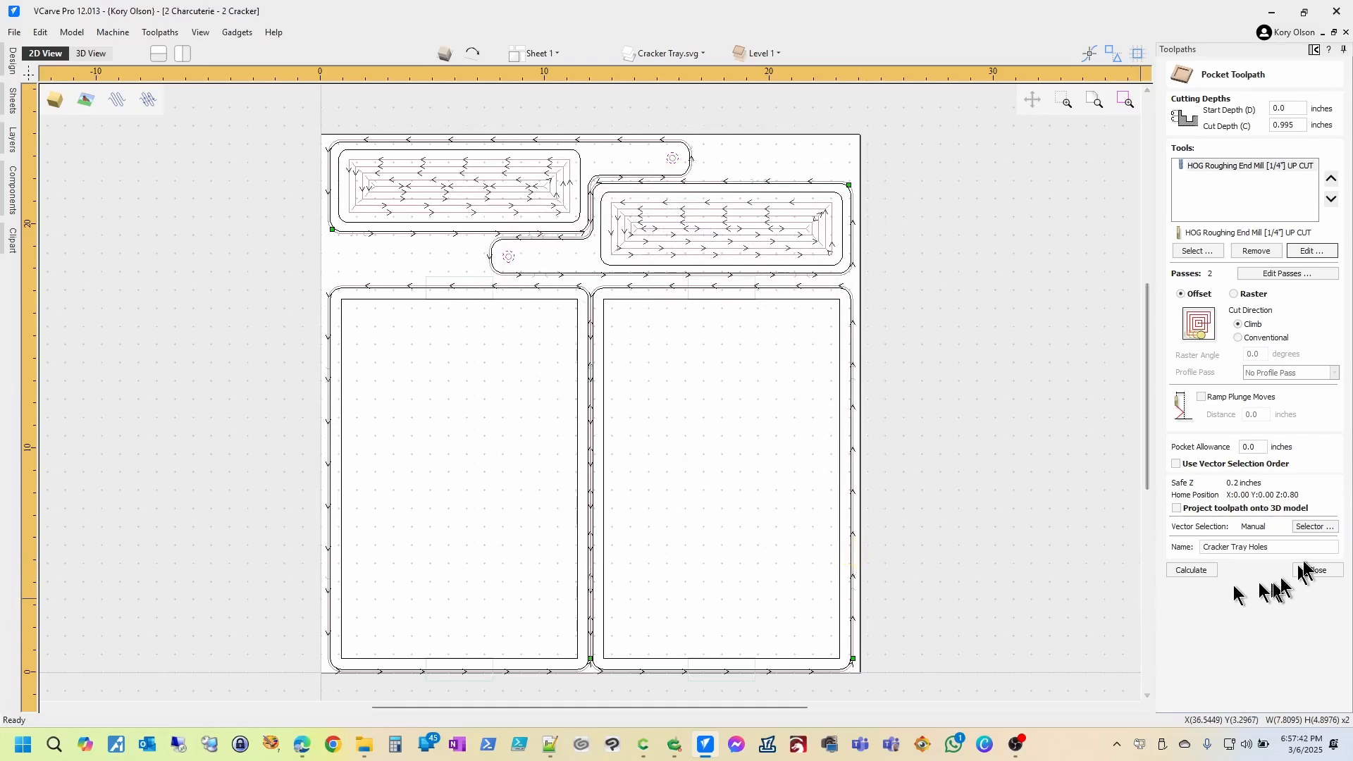
Recalculate the Cracker Tray Holes toolpath, leave the preview and bring up the Save Toolpaths form again
{"action": "left_click", "coordinate": [1191, 571]}
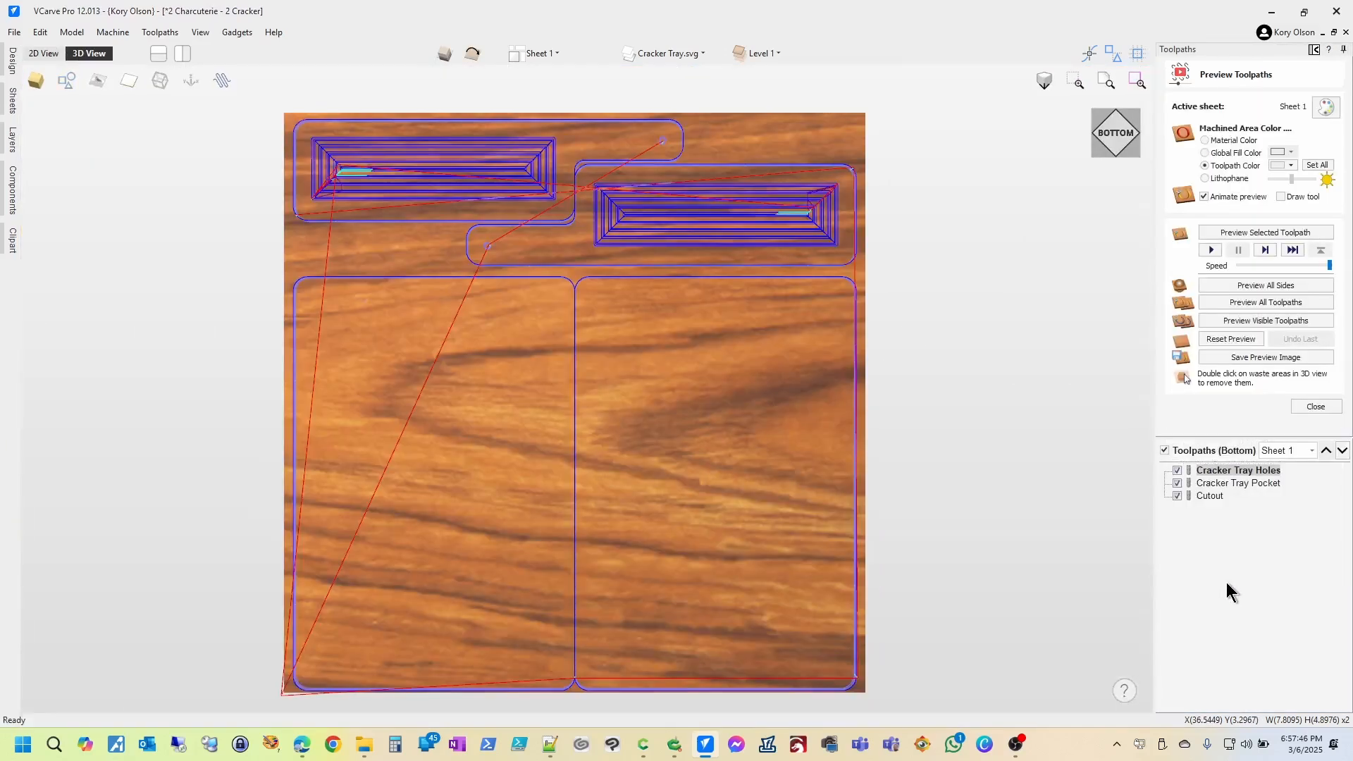
{"action": "left_click", "coordinate": [1325, 407]}
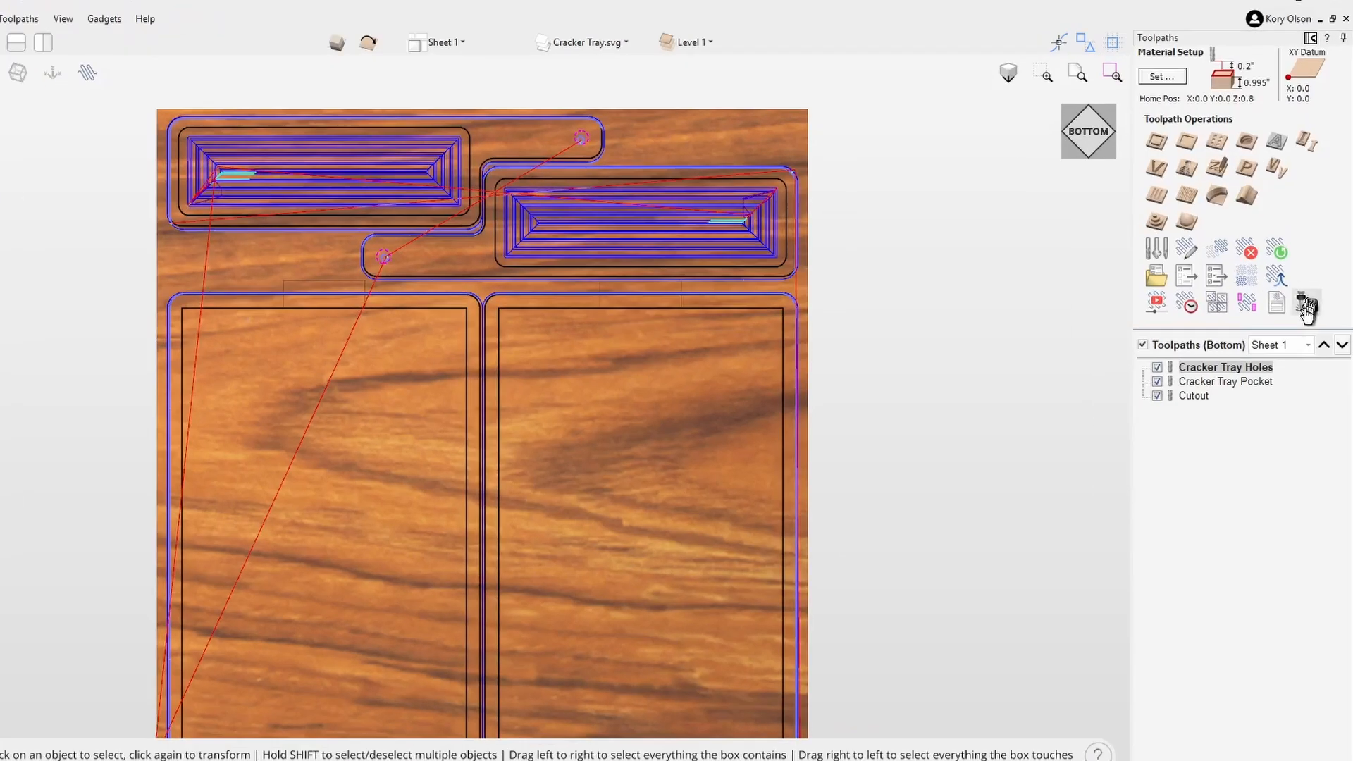
{"action": "left_click", "coordinate": [1306, 308]}
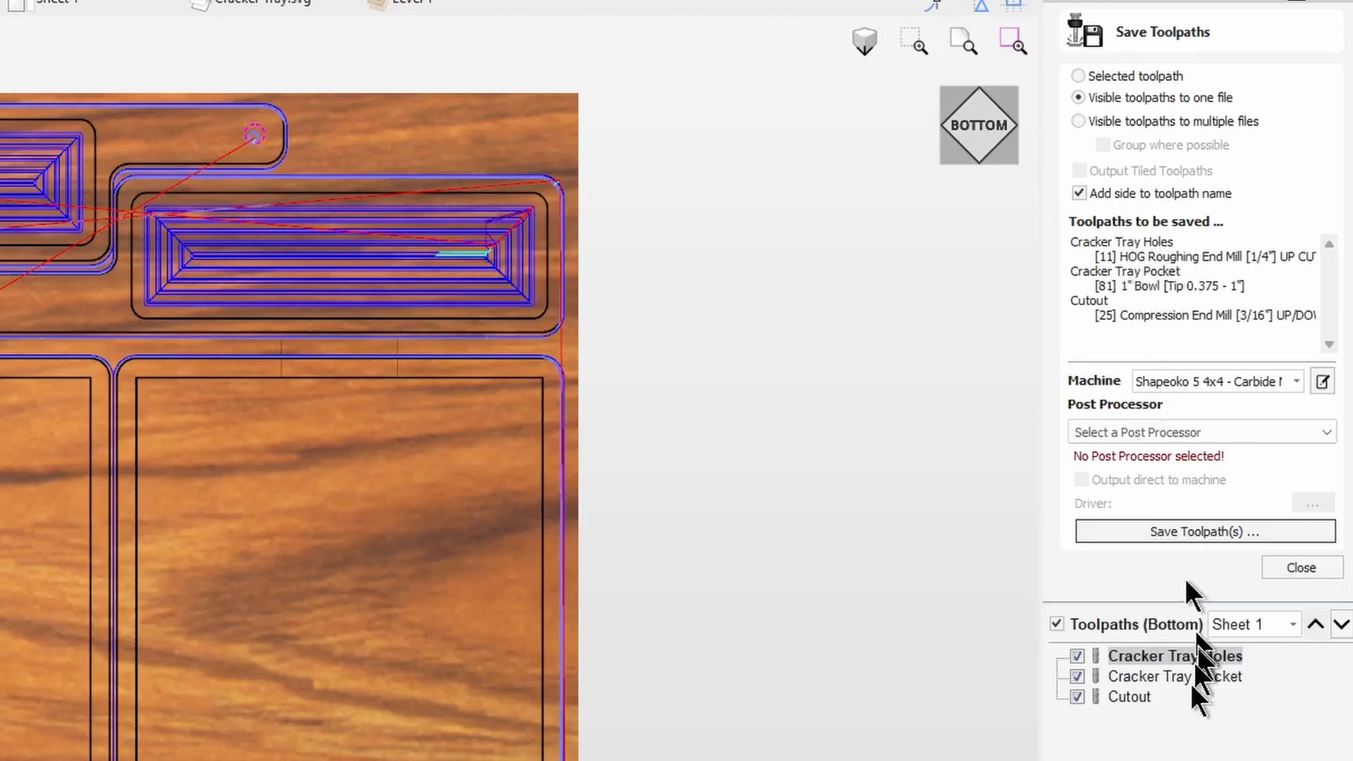
Exclude Cracker Tray Holes, Cracker Tray Pocket and Cutout from saving one by one, and include all of them again
{"action": "left_click", "coordinate": [1078, 656]}
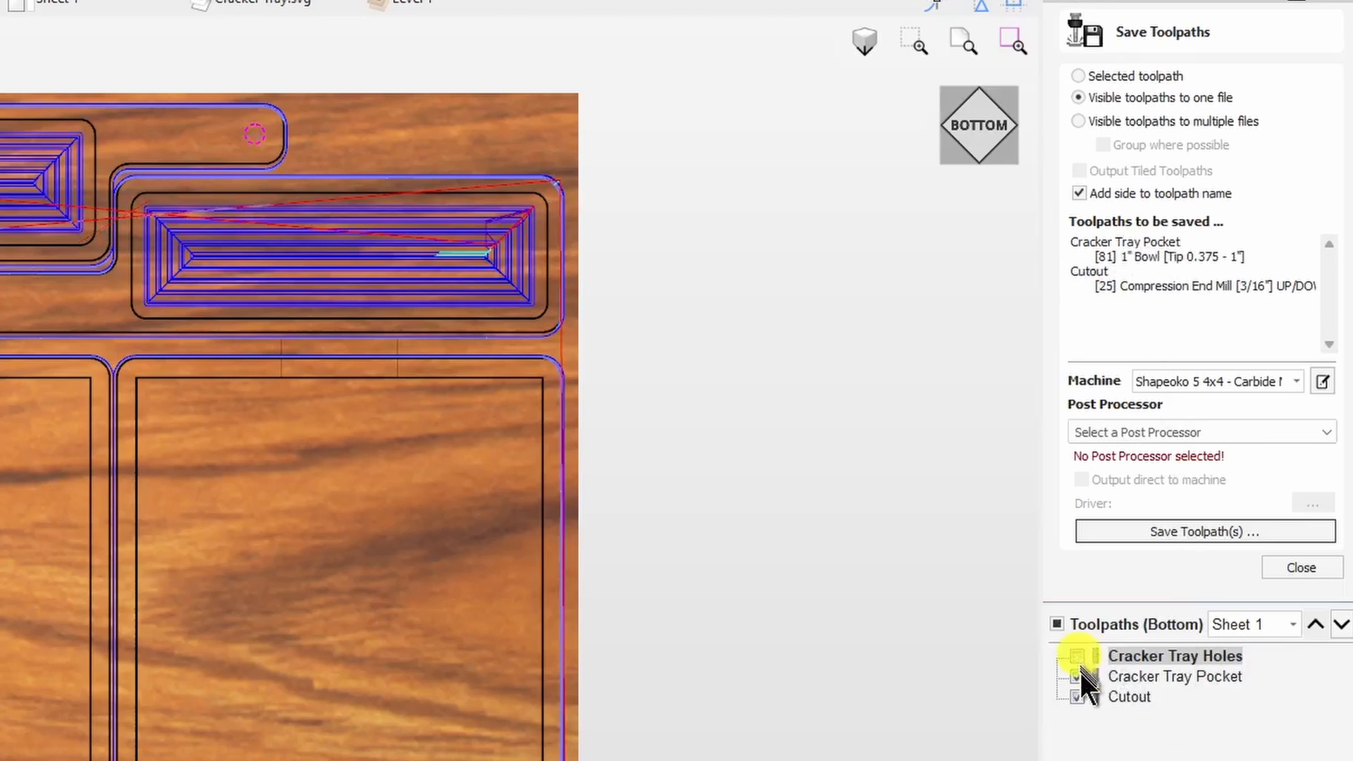
{"action": "left_click", "coordinate": [1079, 675]}
{"action": "left_click", "coordinate": [1076, 697]}
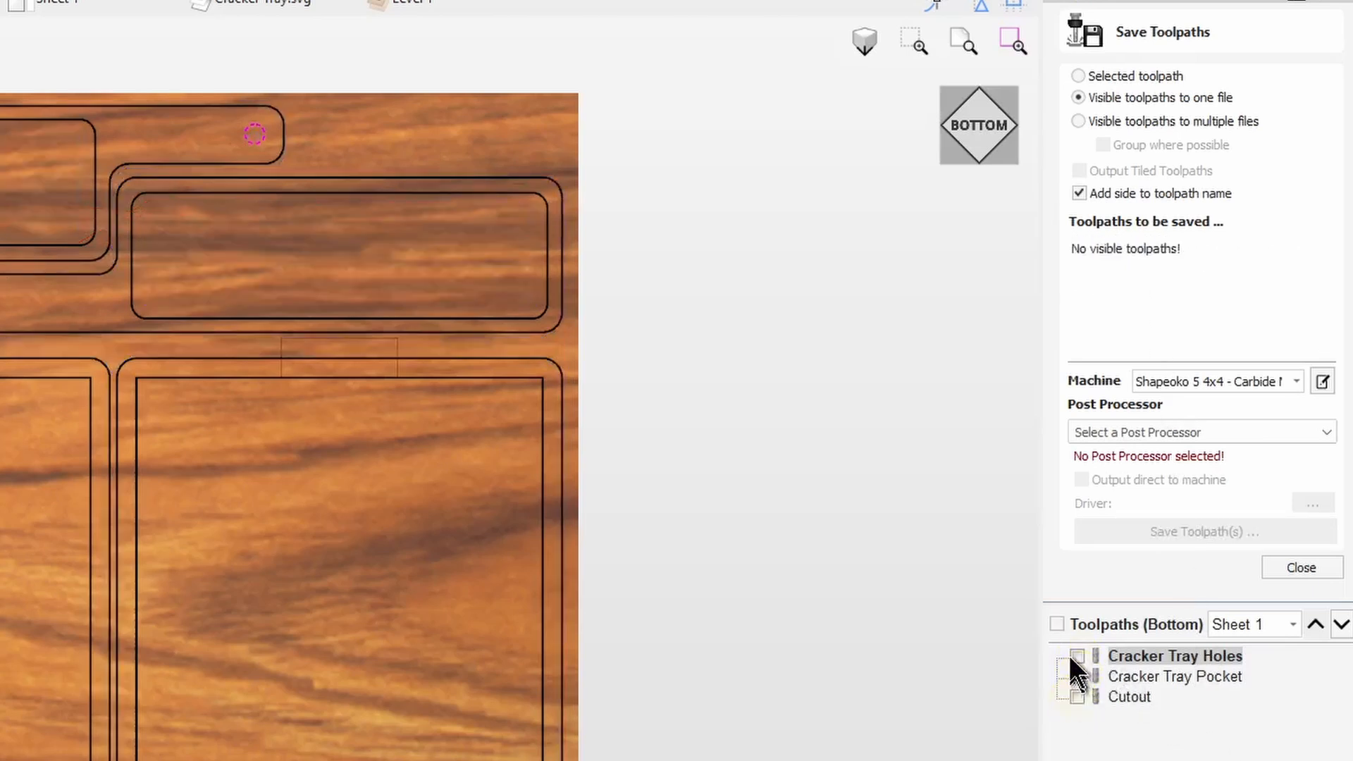
{"action": "left_click", "coordinate": [1057, 624]}
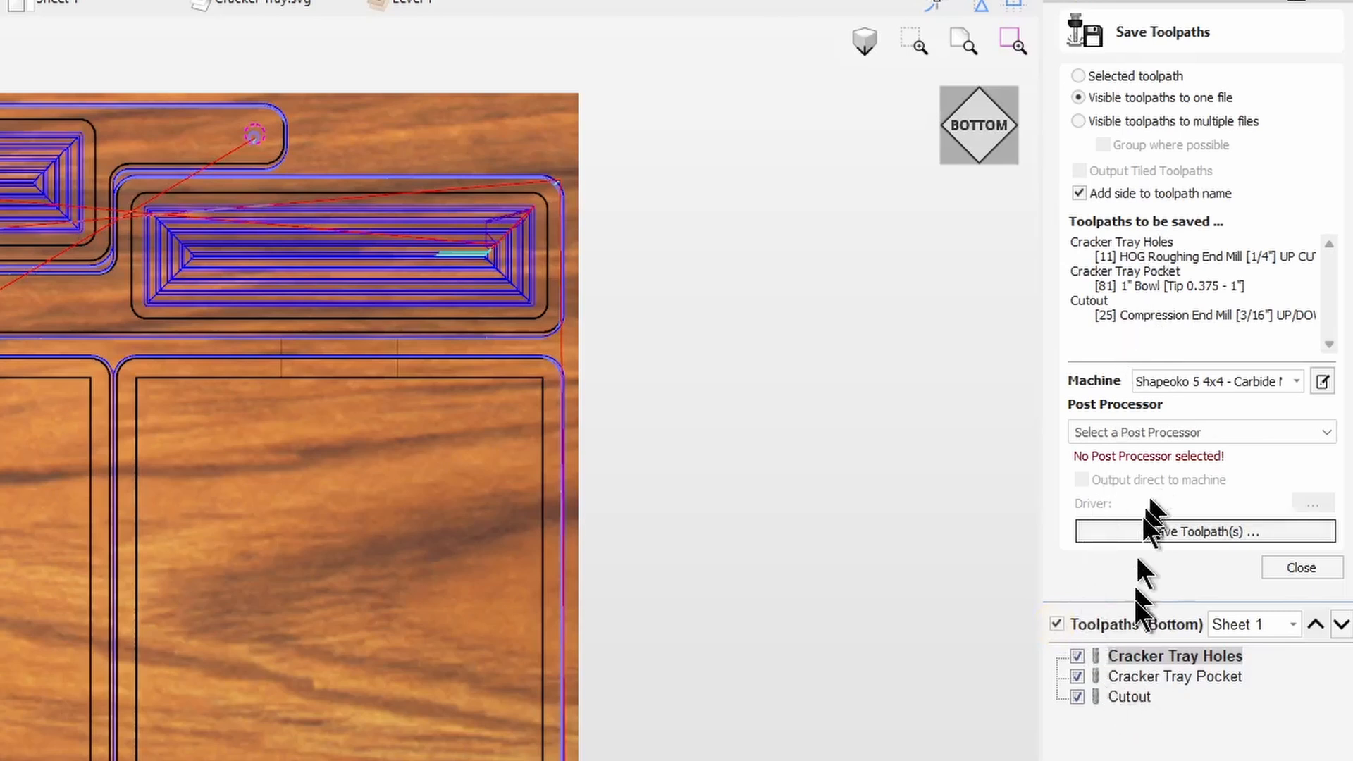
Choose Shapeoko (mm) TOOLCHANGE (*.gcode) as the post processor for the visible toolpaths
{"action": "left_click", "coordinate": [1194, 530]}
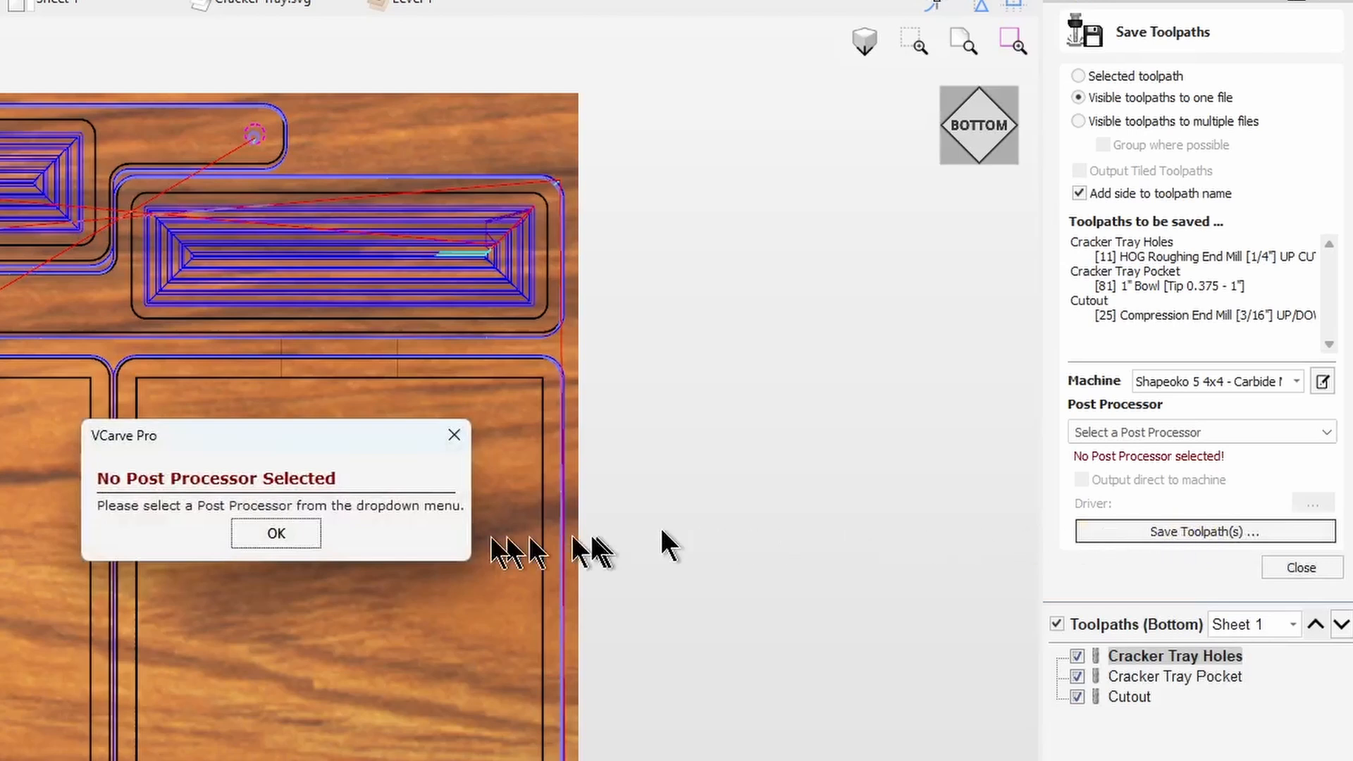
{"action": "left_click", "coordinate": [292, 541]}
{"action": "left_click", "coordinate": [1163, 432]}
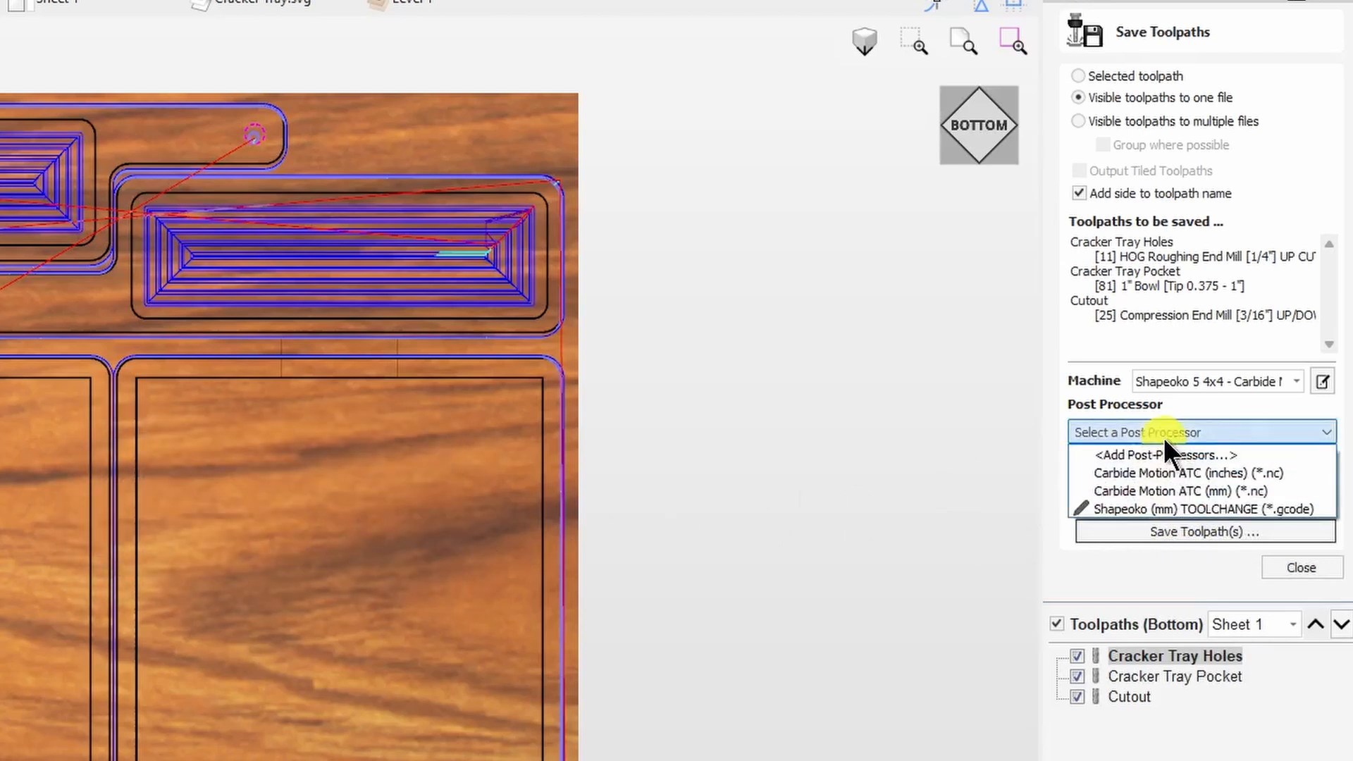
{"action": "left_click", "coordinate": [1164, 508]}
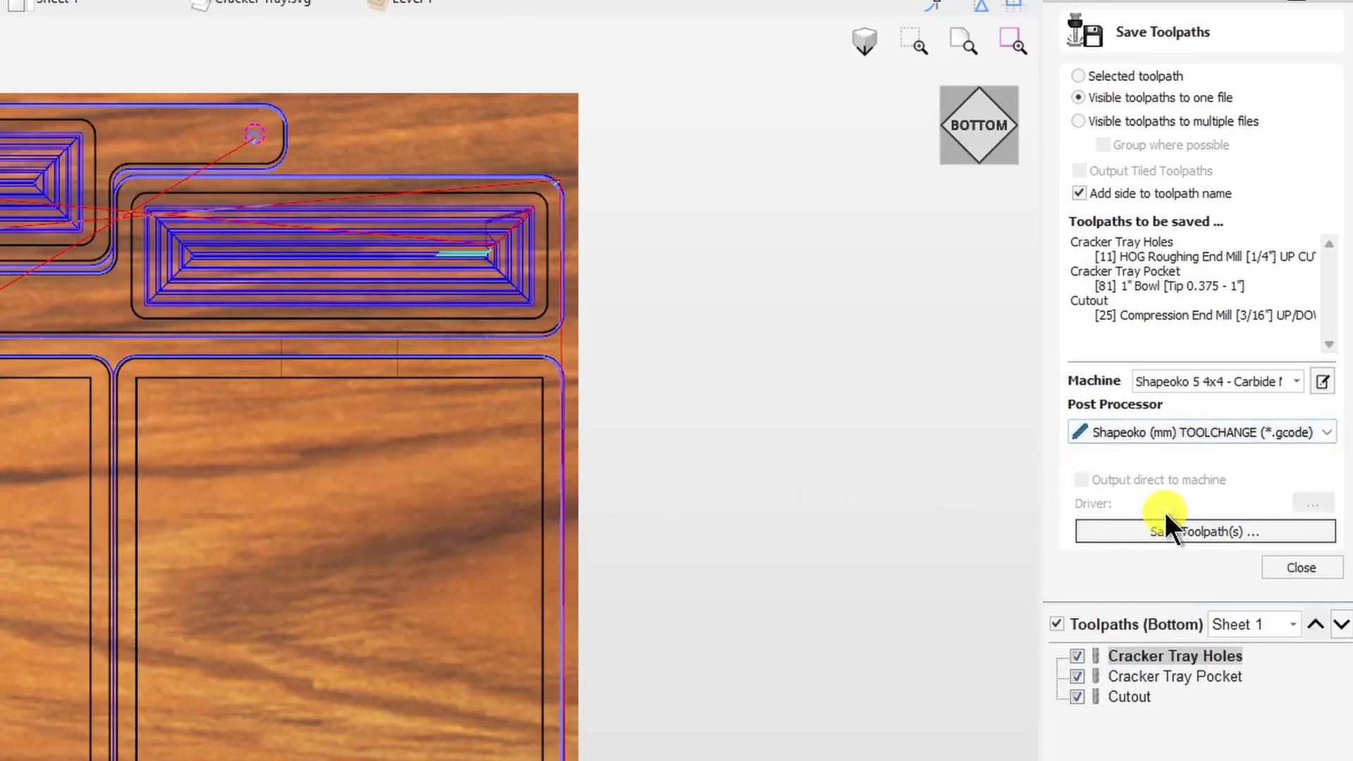
Save the visible toolpaths to the Post Processing Test folder as With_Tool_Name_Bottom_2 Charcuterie - 2 Cracker.gcode
{"action": "left_click", "coordinate": [1169, 530]}
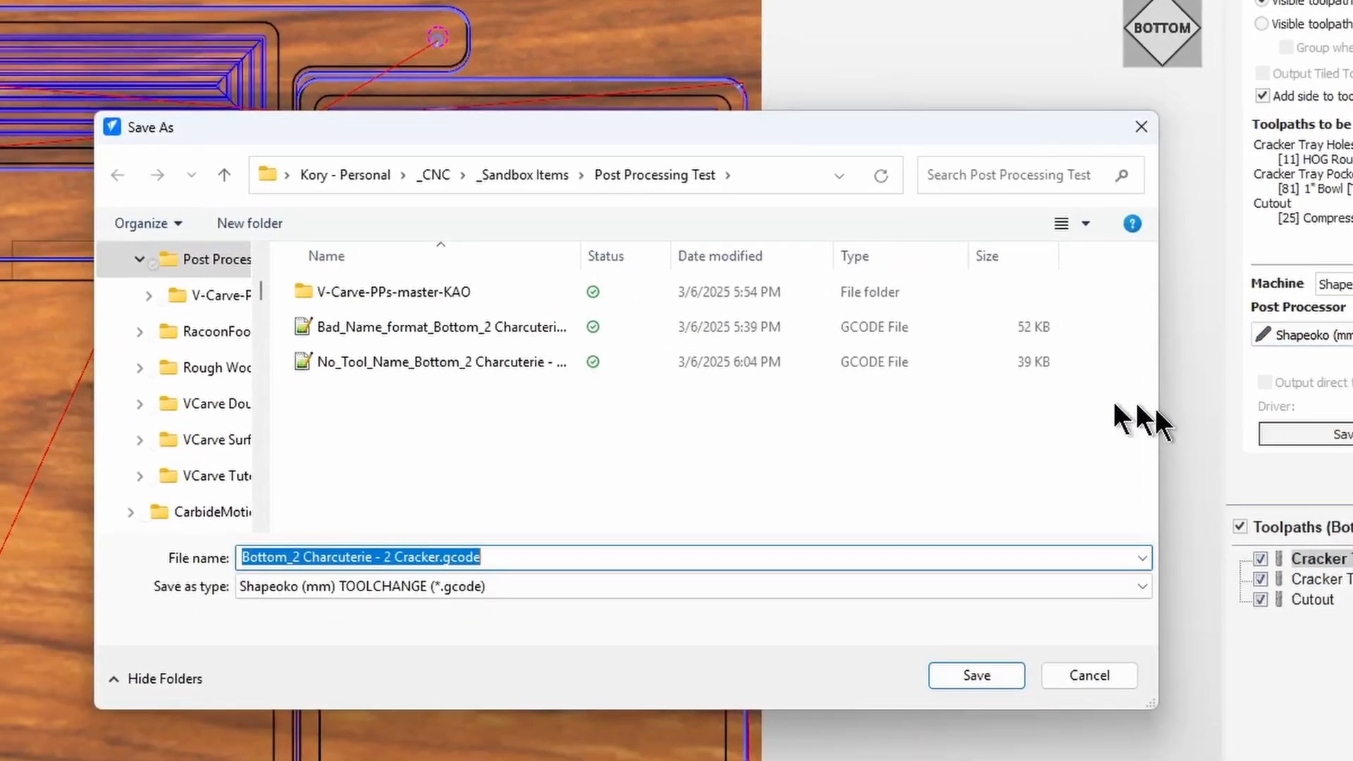
{"action": "left_click", "coordinate": [575, 562]}
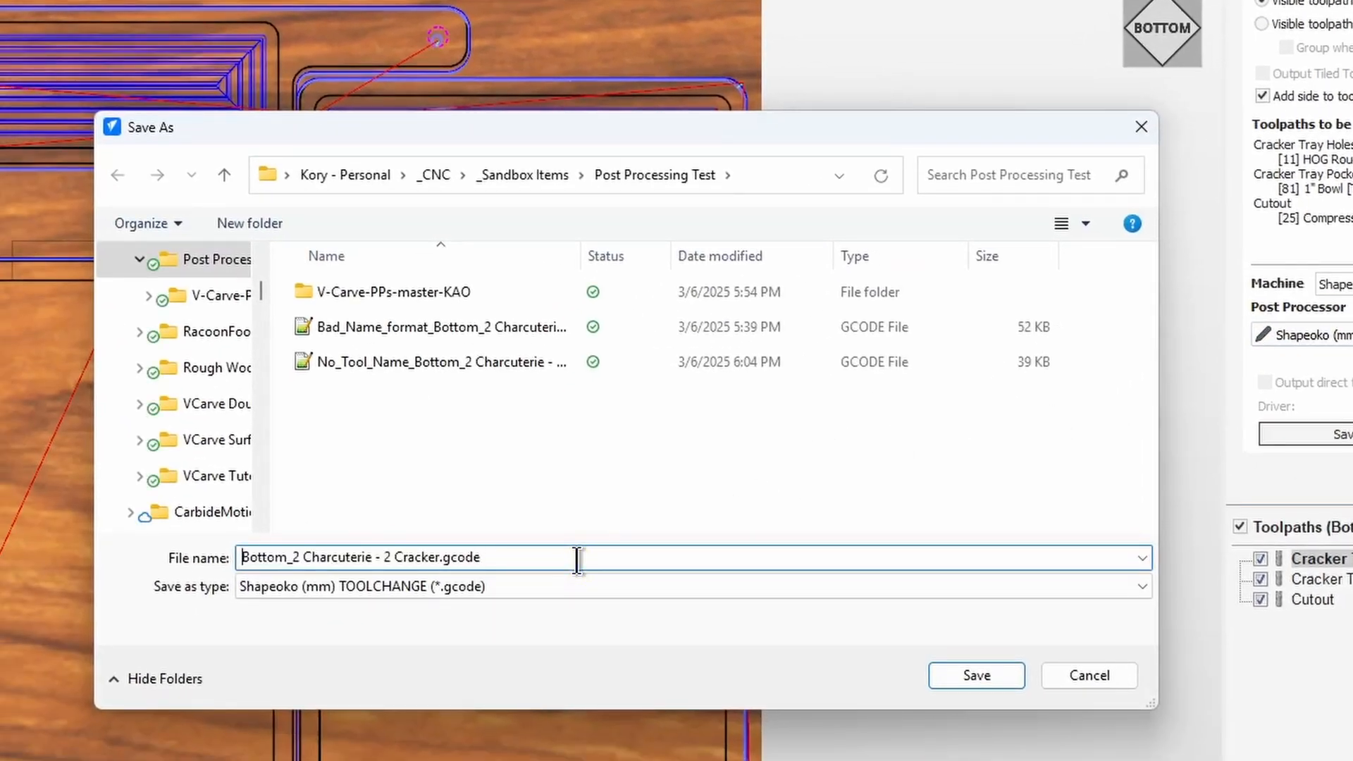
{"action": "type", "text": "With"}
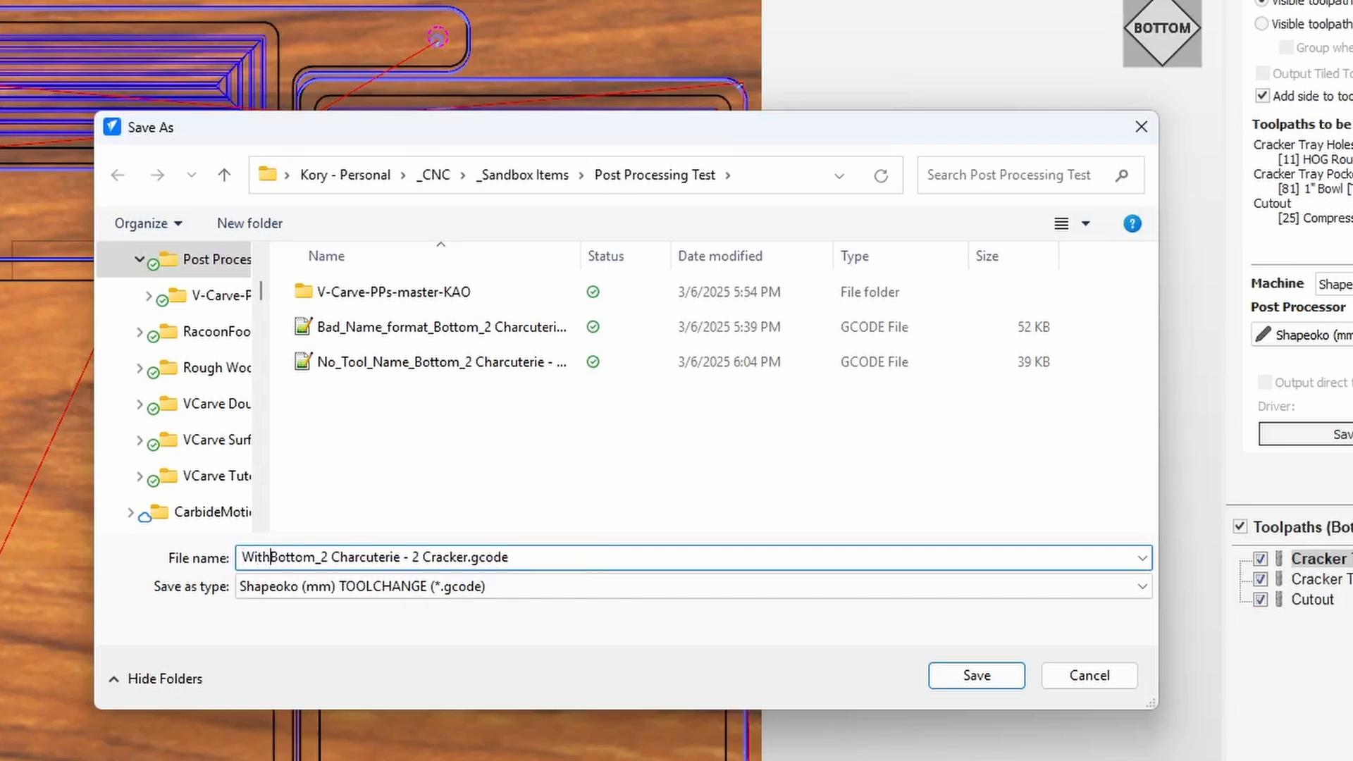
{"action": "type", "text": "_Tool_N"}
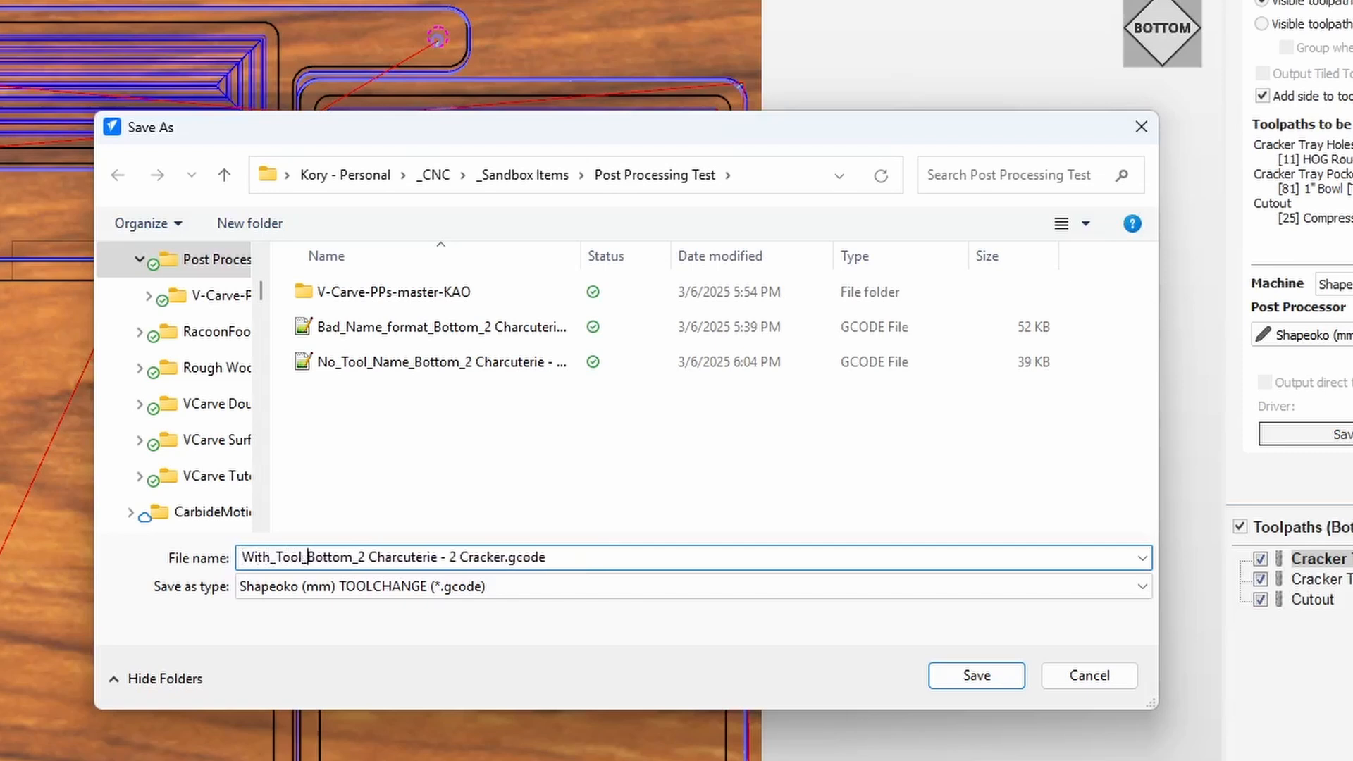
{"action": "type", "text": "ame_"}
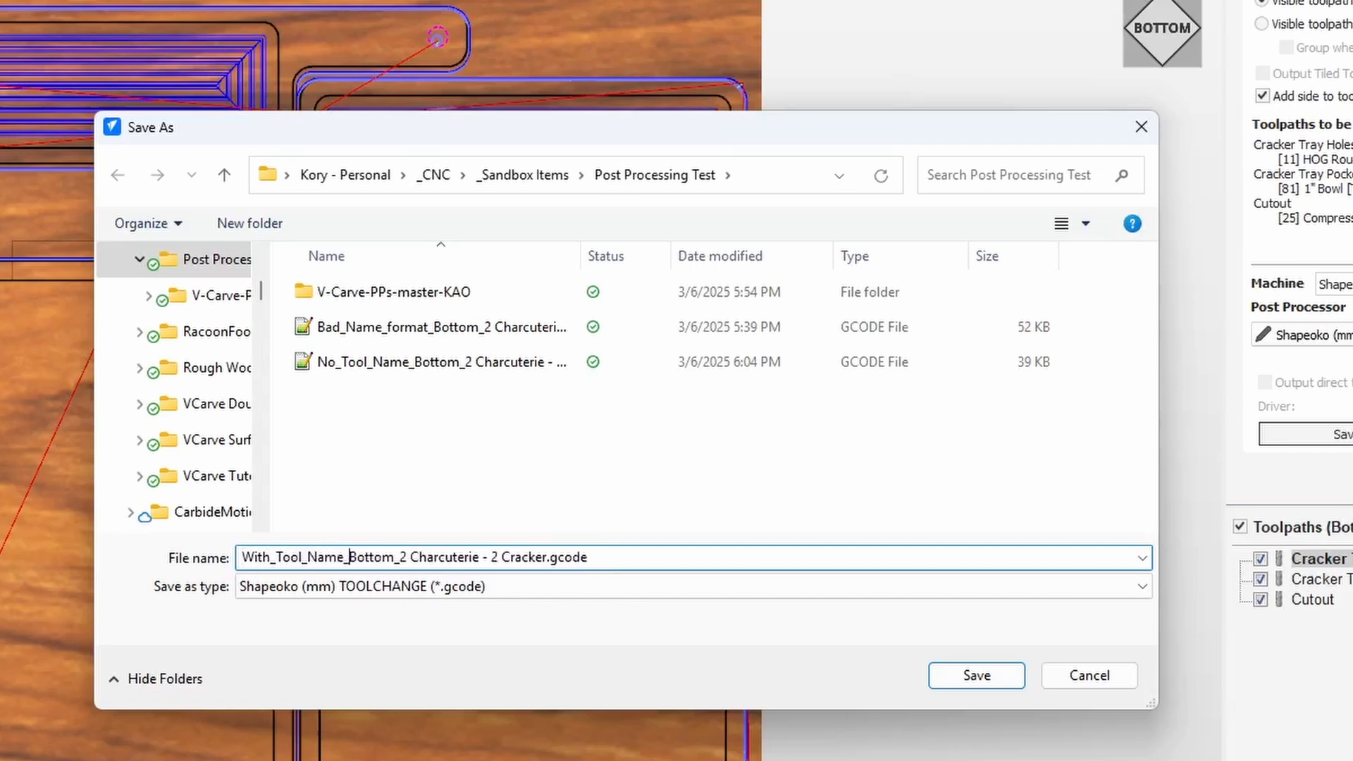
{"action": "left_click", "coordinate": [991, 671]}
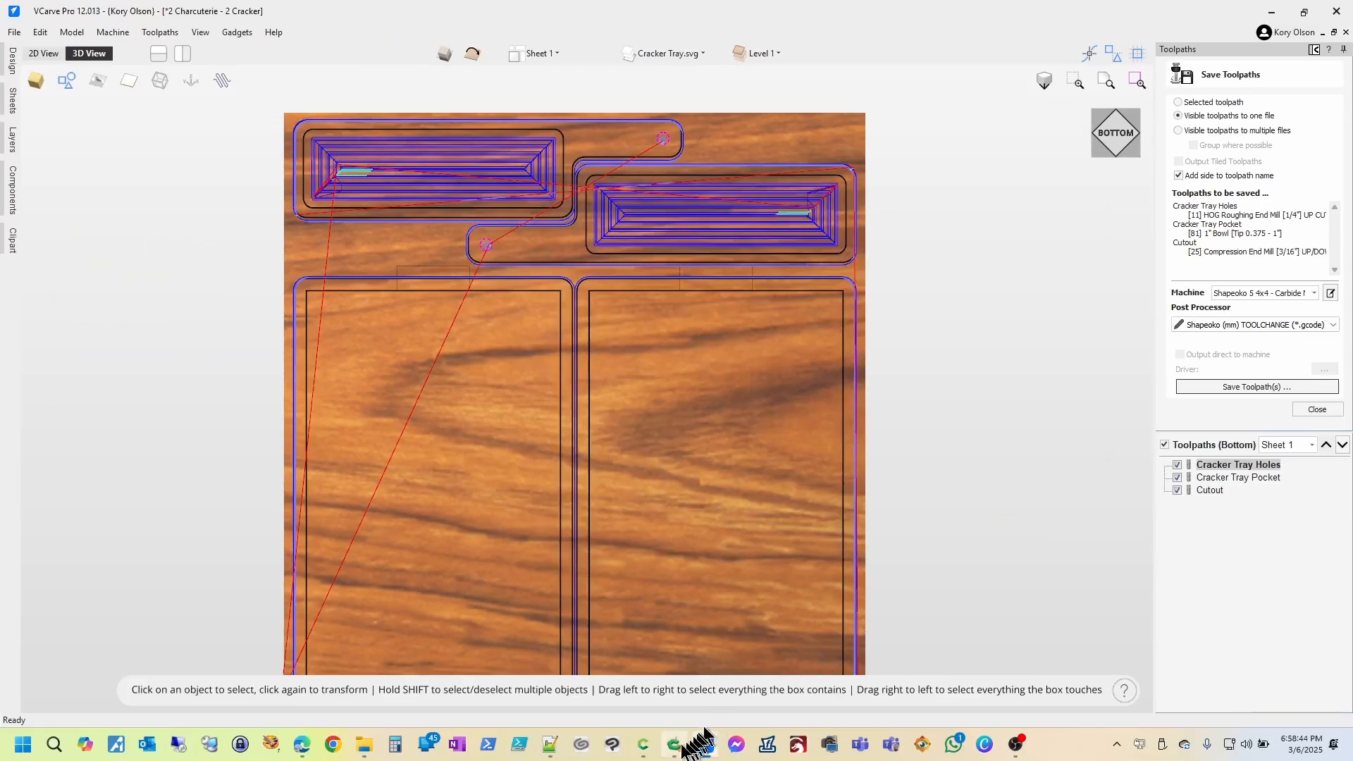
Switch to Carbide Motion and load With_Tool_Name_Bottom_2 Charcuterie - 2 Cracker.gcode from the Post Processing Test folder
{"action": "mouse_move", "coordinate": [680, 748]}
{"action": "left_click", "coordinate": [681, 699]}
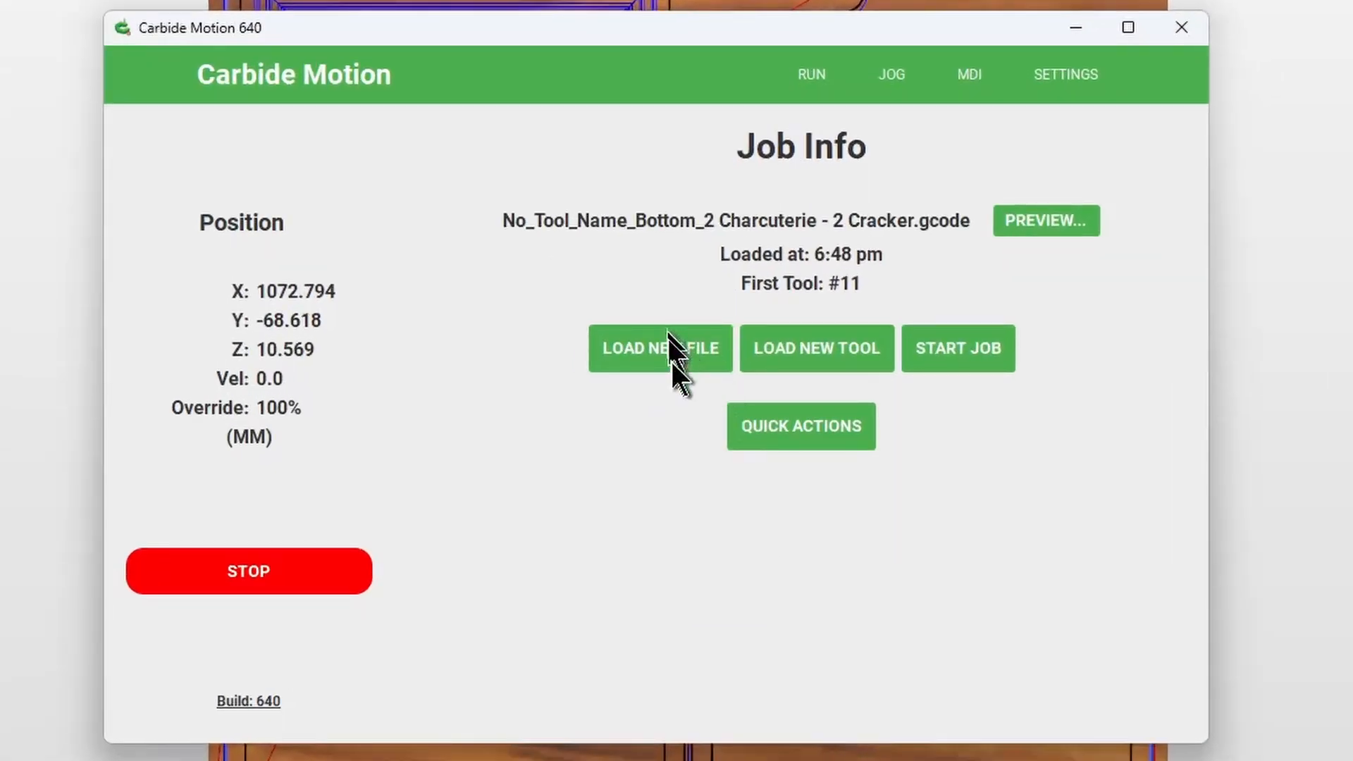
{"action": "left_click", "coordinate": [670, 358]}
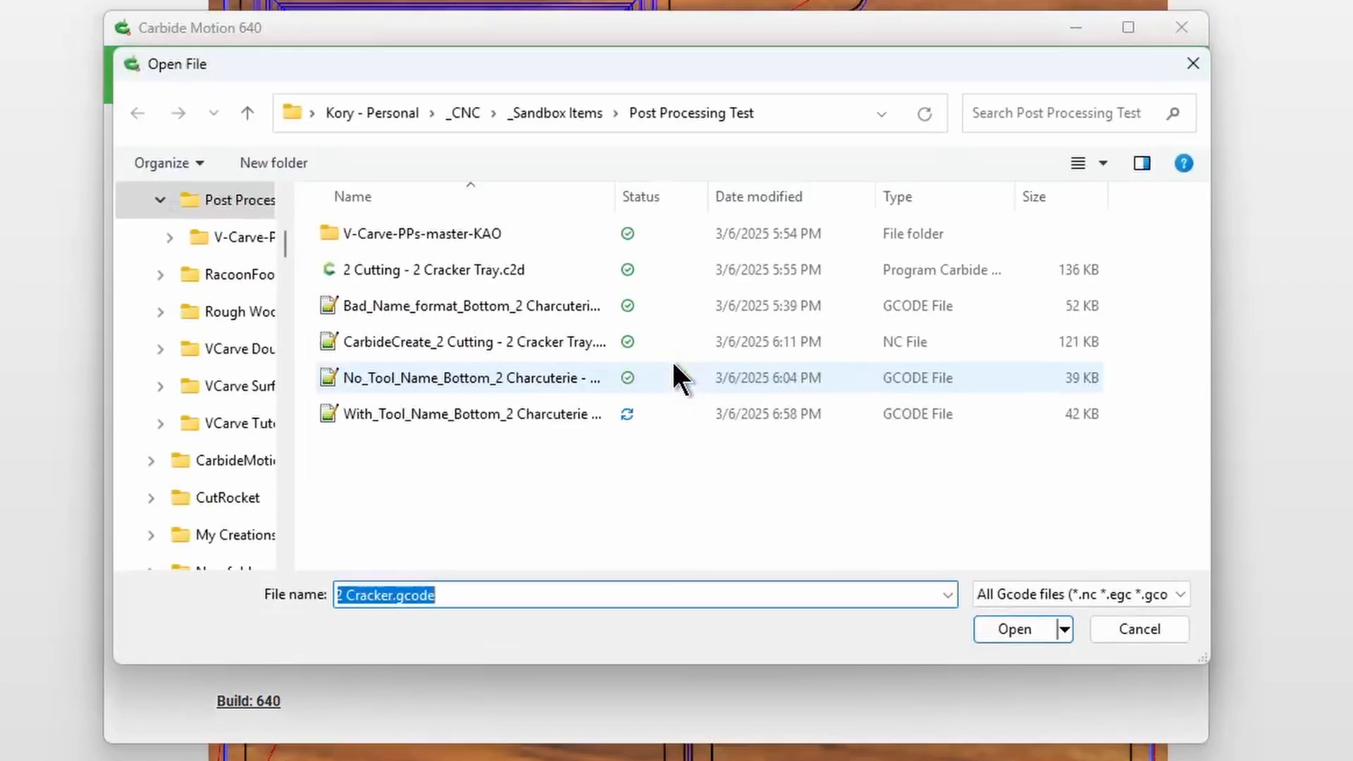
{"action": "left_click", "coordinate": [477, 414]}
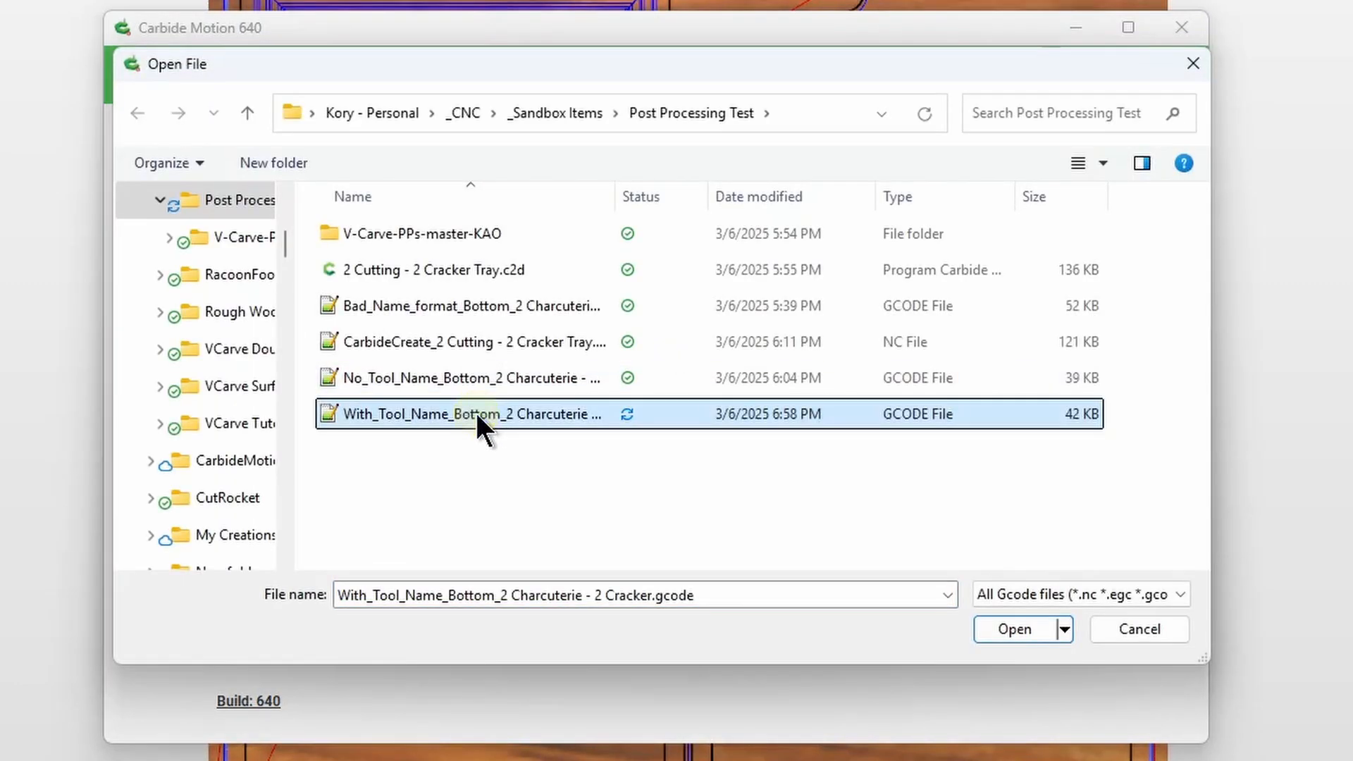
{"action": "left_click", "coordinate": [1019, 633]}
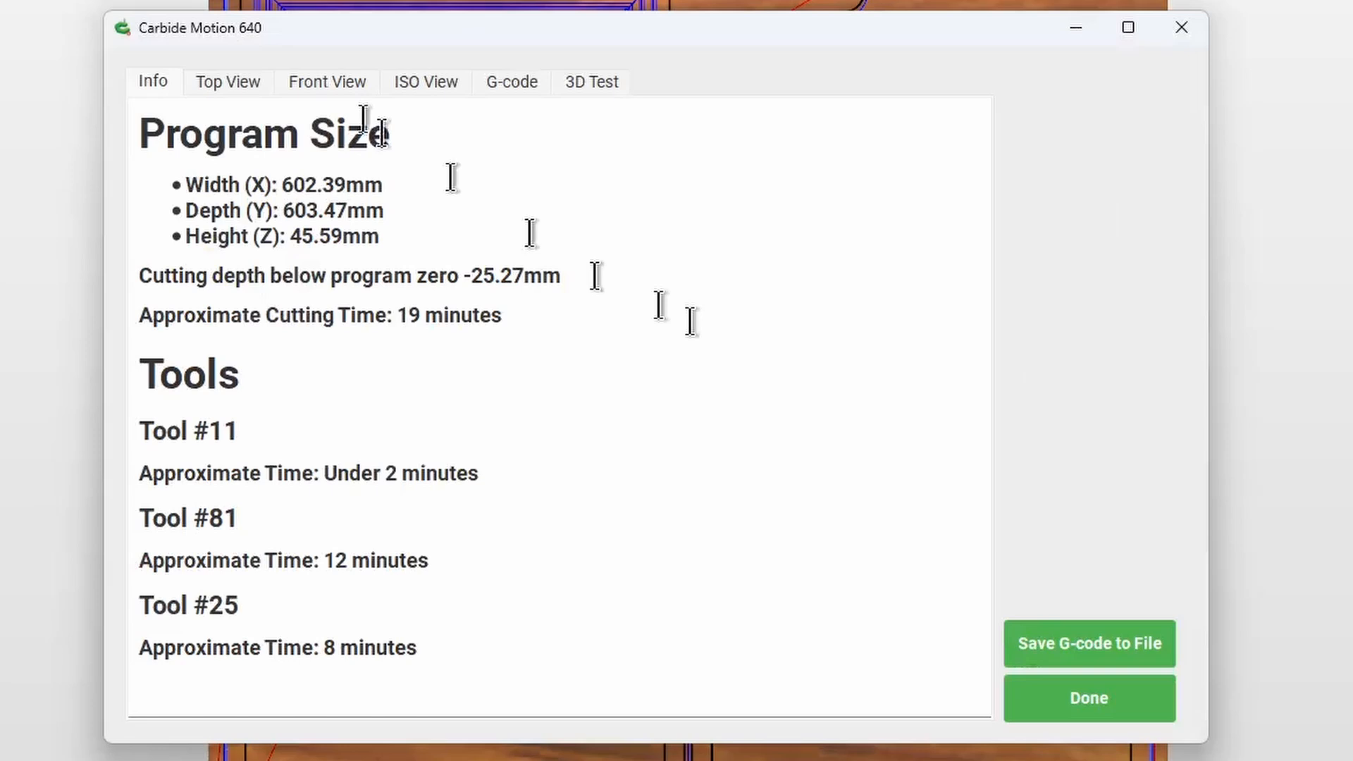
Inspect the loaded program in the front and ISO views, then finish the preview
{"action": "left_click", "coordinate": [327, 82]}
{"action": "left_click", "coordinate": [421, 83]}
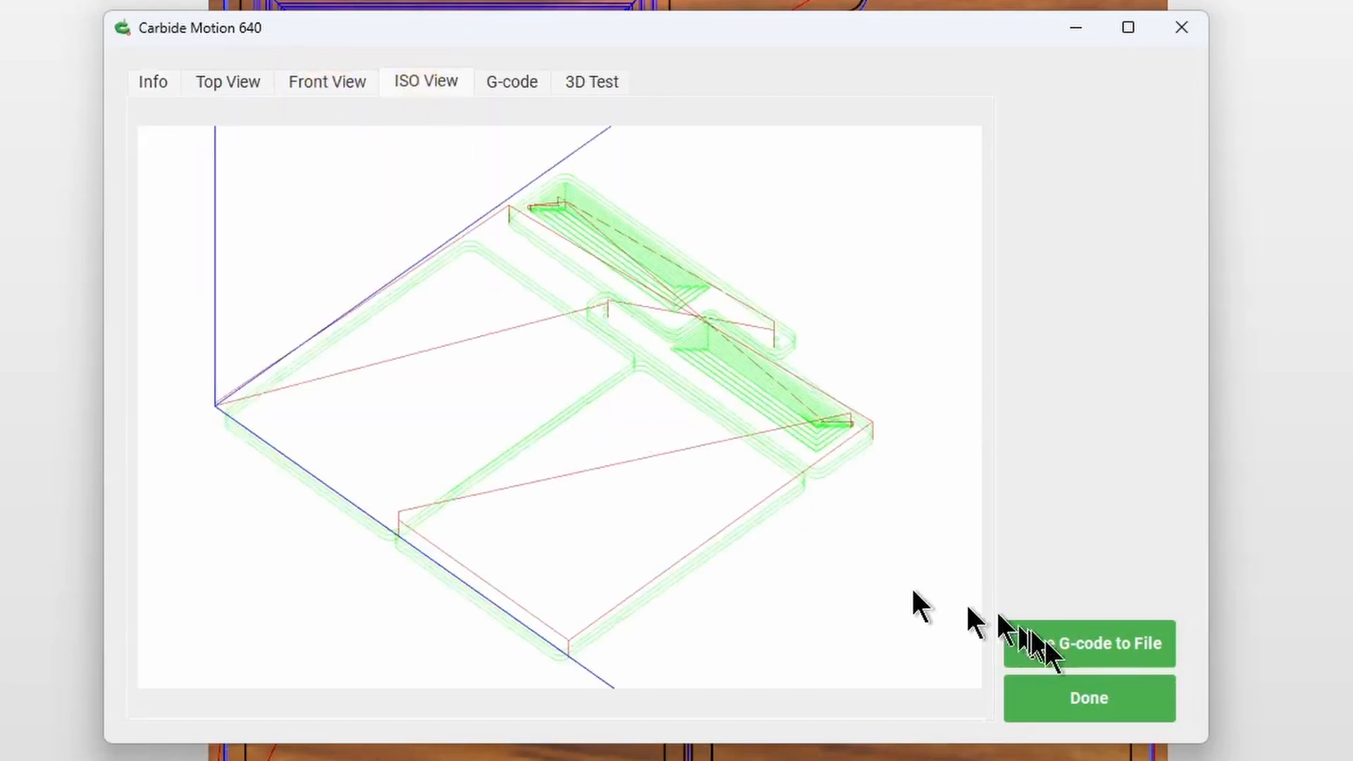
{"action": "left_click", "coordinate": [1119, 697]}
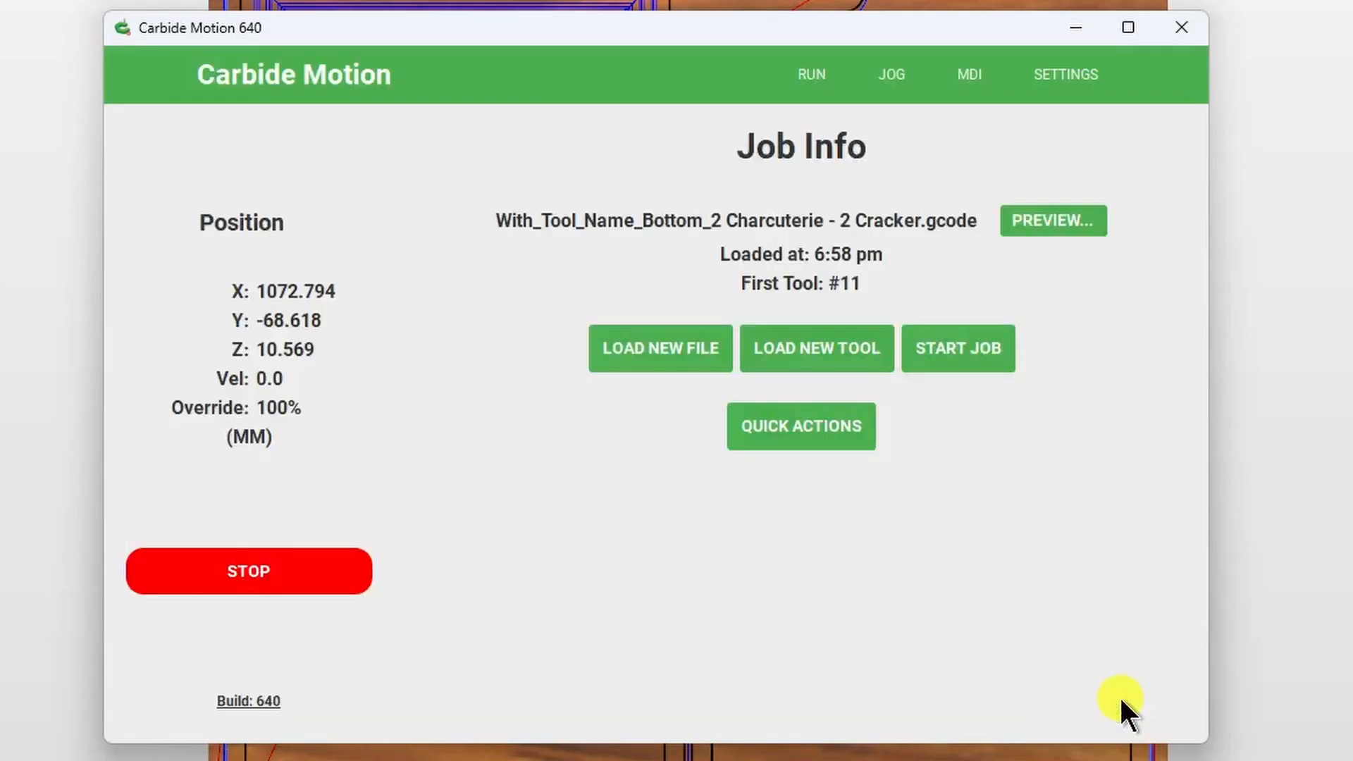
Start the loaded job despite the bounds warning and move the tool change prompt away from the status text
{"action": "left_click", "coordinate": [975, 360]}
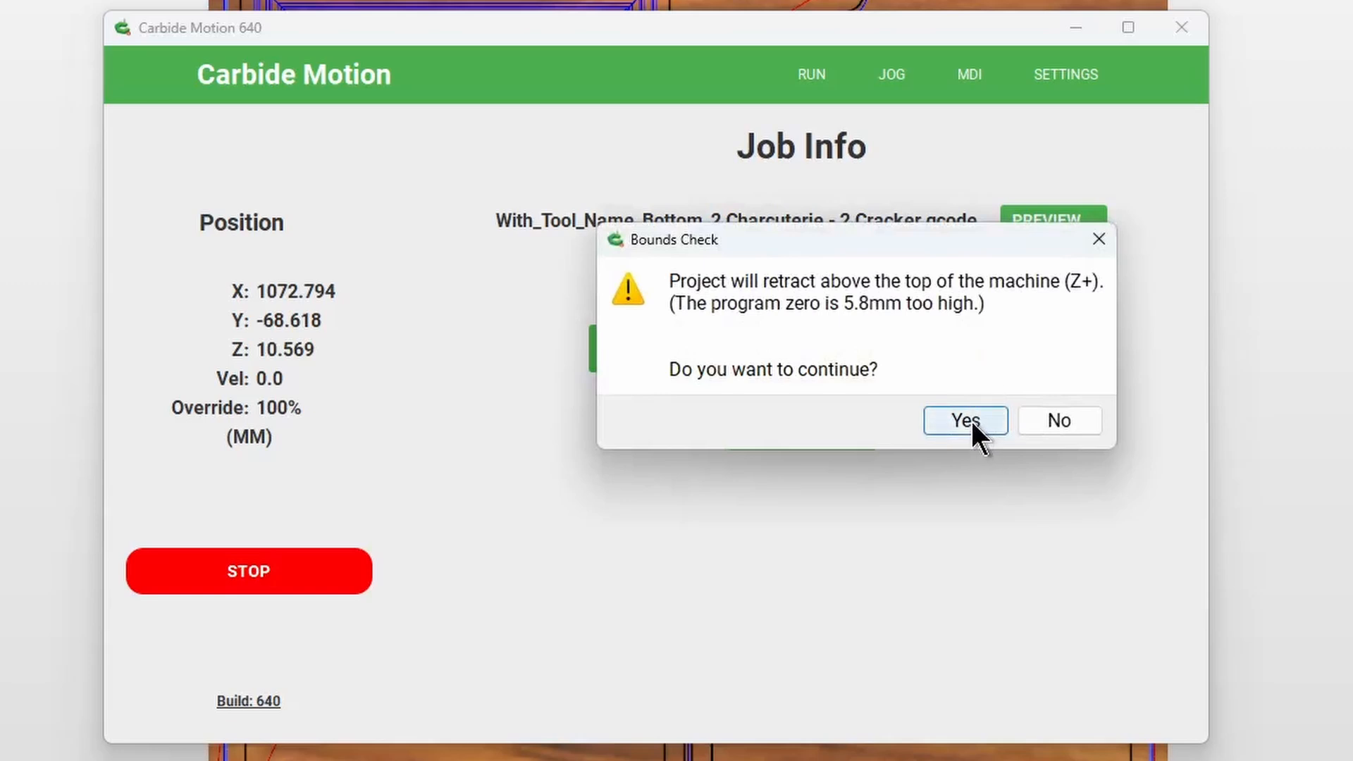
{"action": "left_click", "coordinate": [971, 421]}
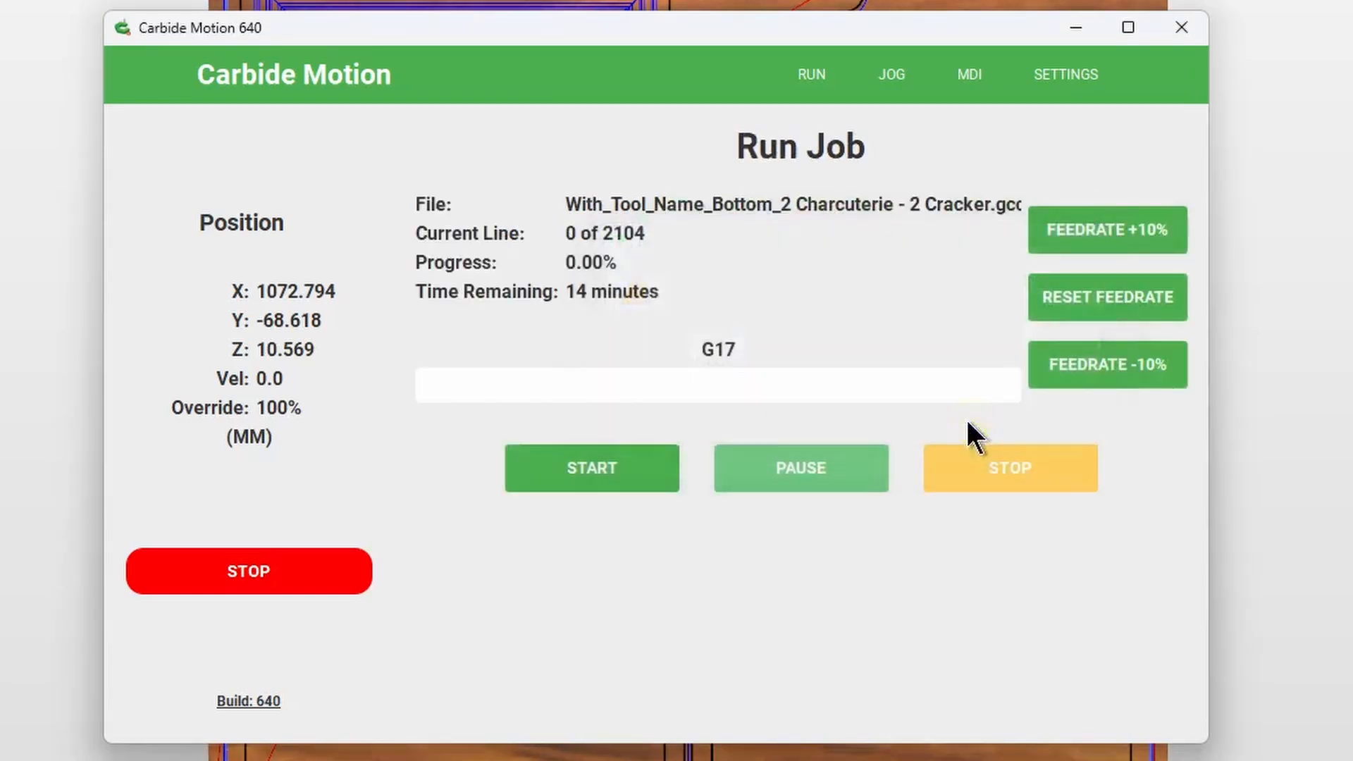
{"action": "left_click", "coordinate": [592, 467]}
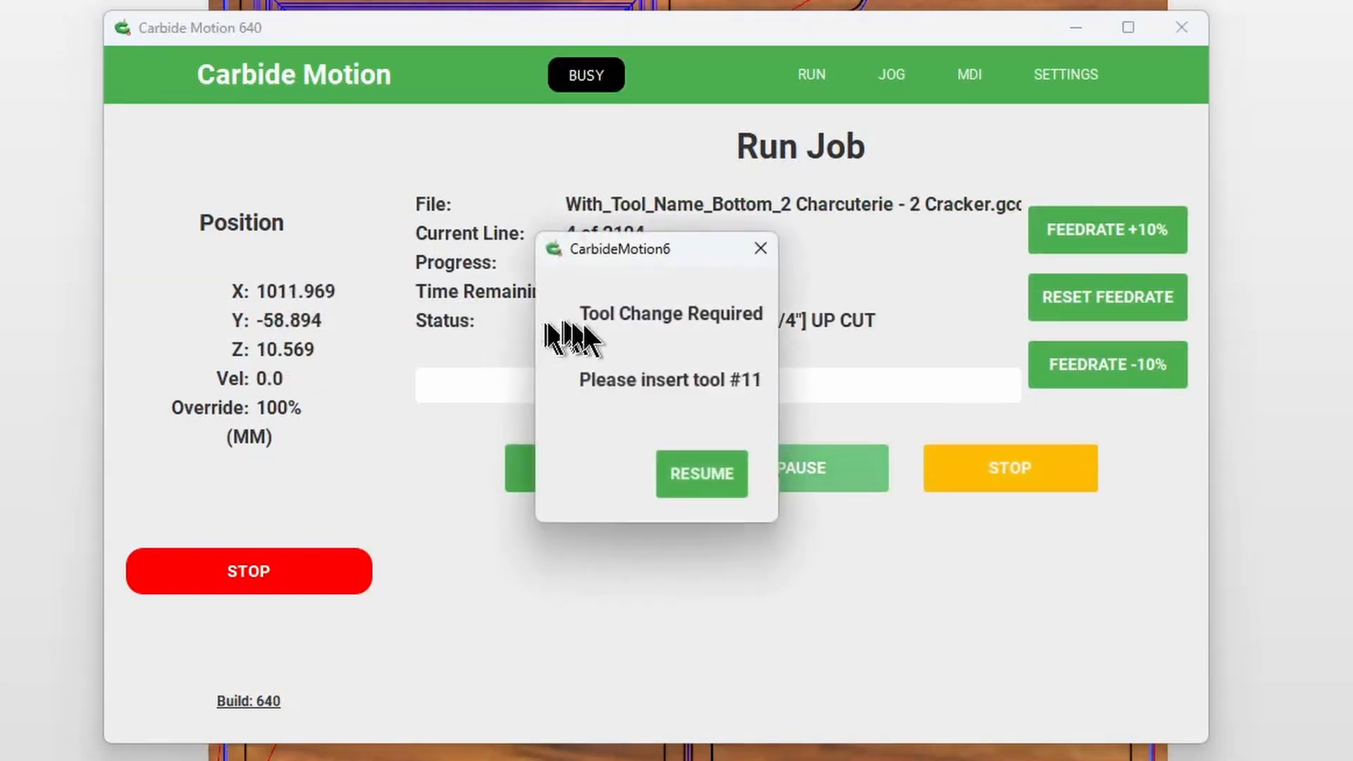
{"action": "left_click_drag", "start_coordinate": [668, 251], "coordinate": [366, 387]}
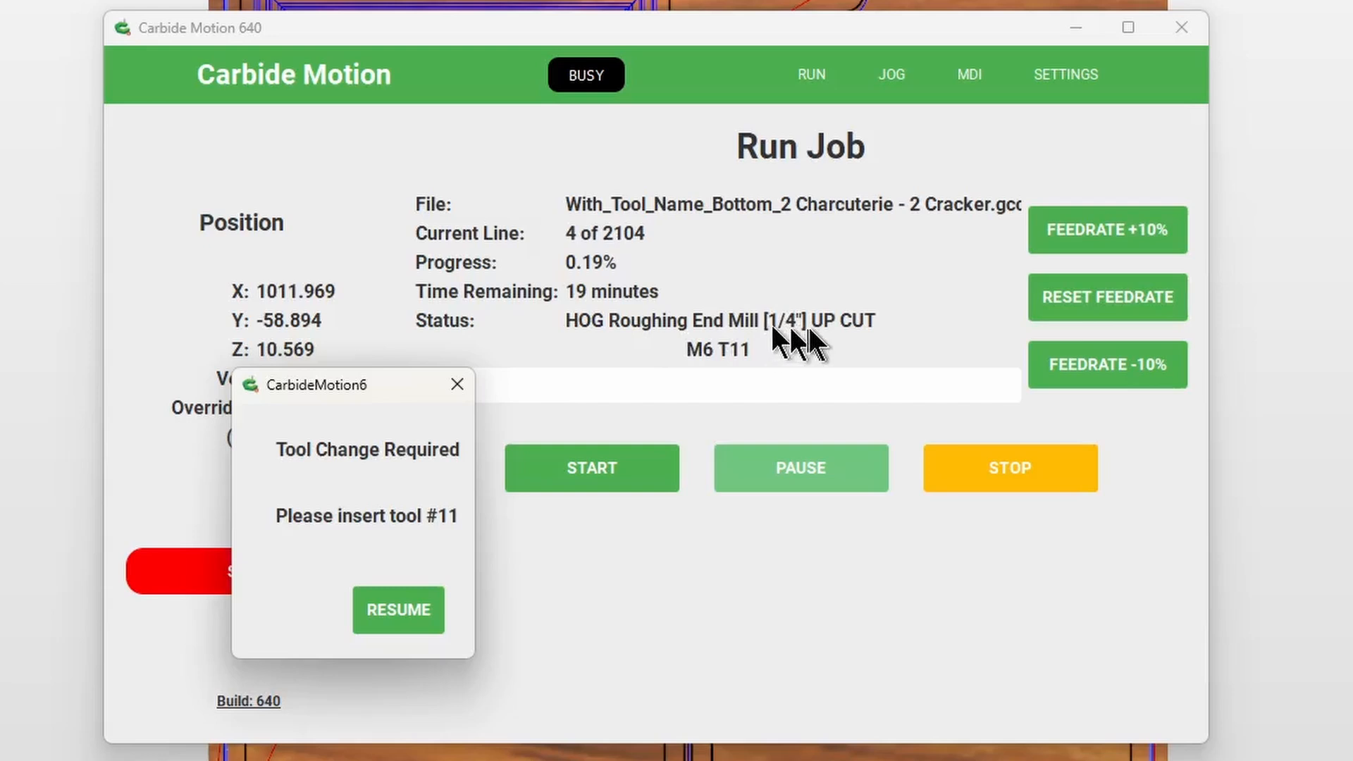
Resume past the tool #11 change prompt and stop the job
{"action": "left_click", "coordinate": [401, 610]}
{"action": "left_click", "coordinate": [812, 470]}
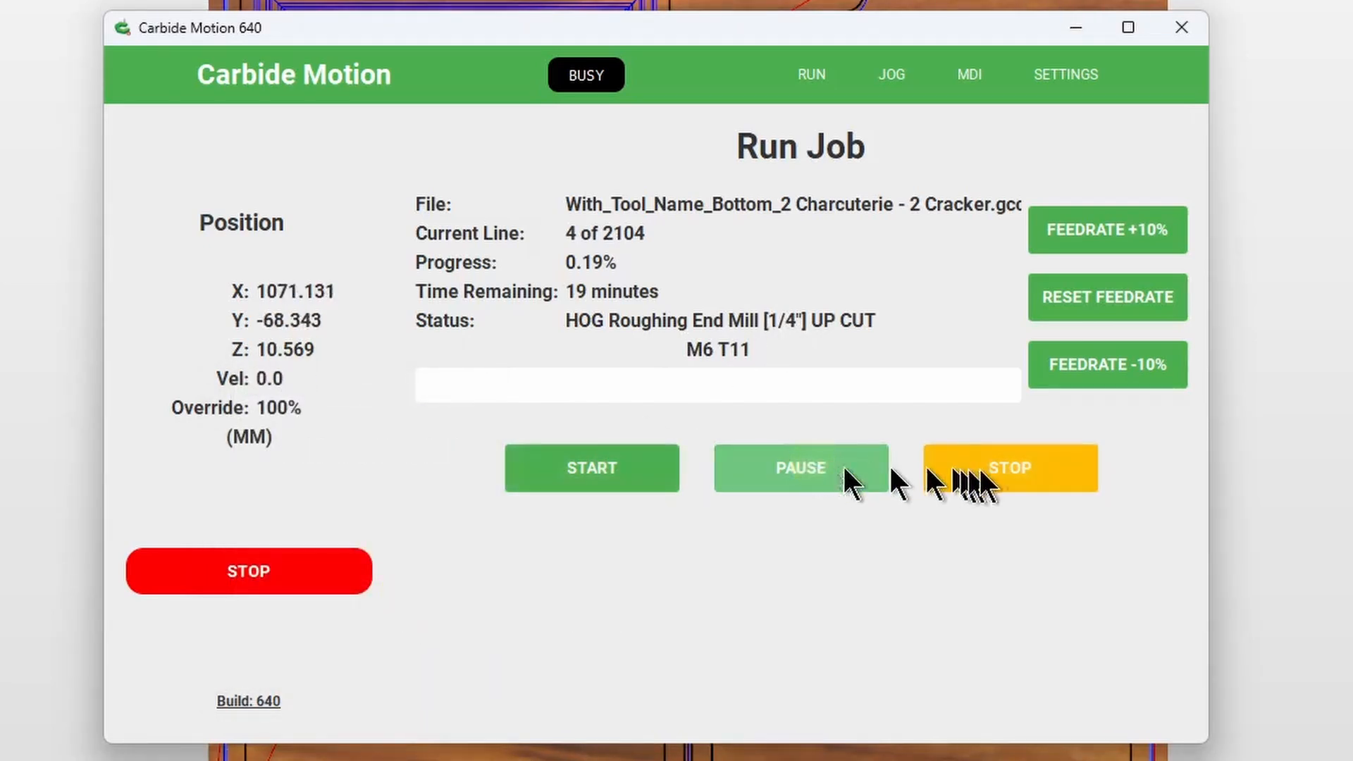
{"action": "left_click", "coordinate": [998, 468]}
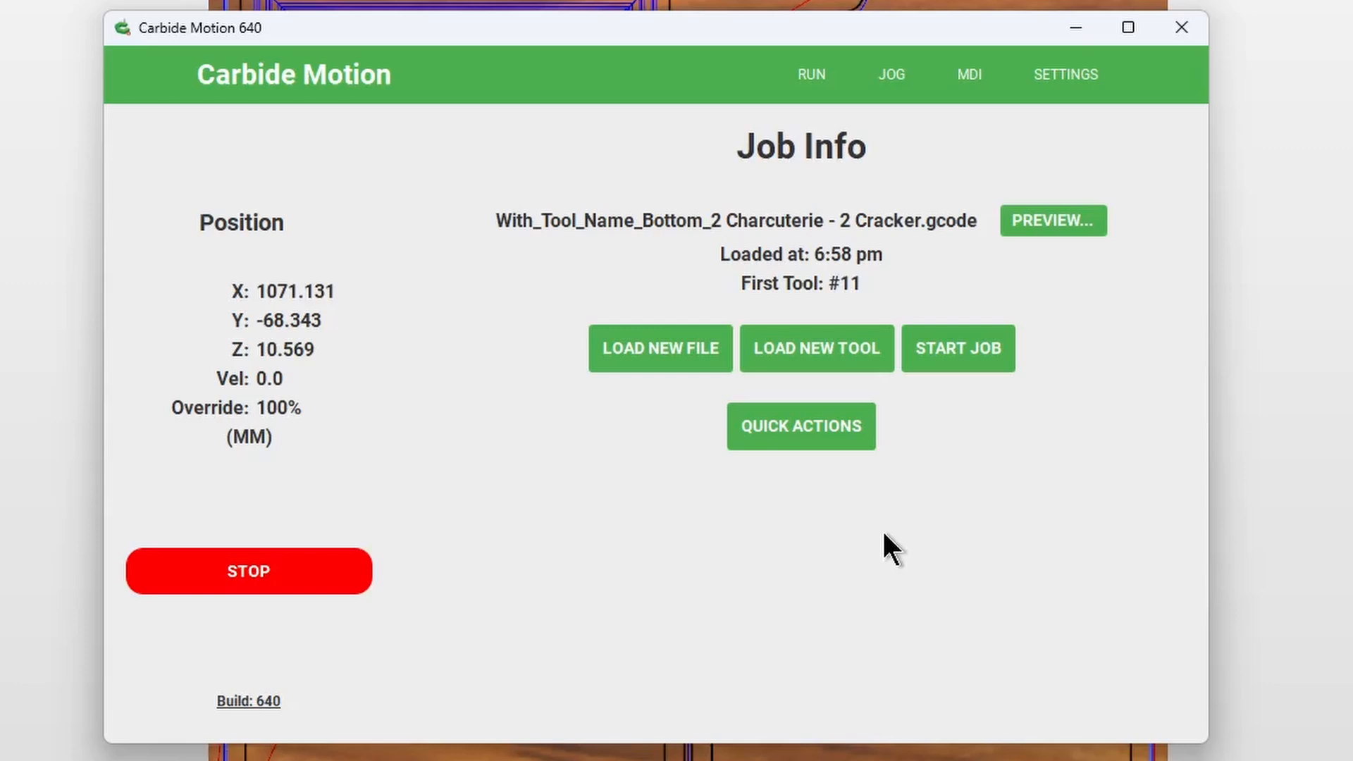
Try to load Bad_Name_format_Bottom_2 Charcuterie - 2 Cracker.gcode as the new job file
{"action": "left_click", "coordinate": [664, 346]}
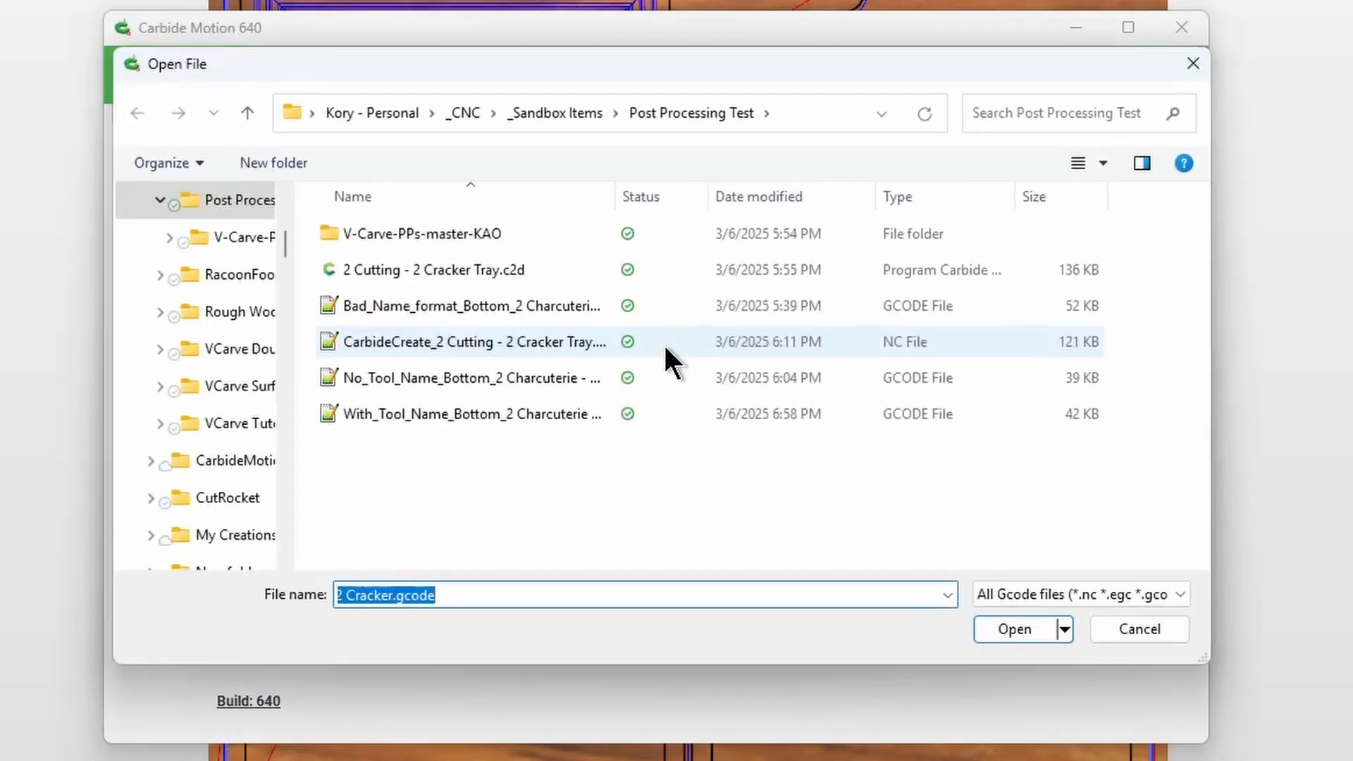
{"action": "left_click", "coordinate": [547, 306]}
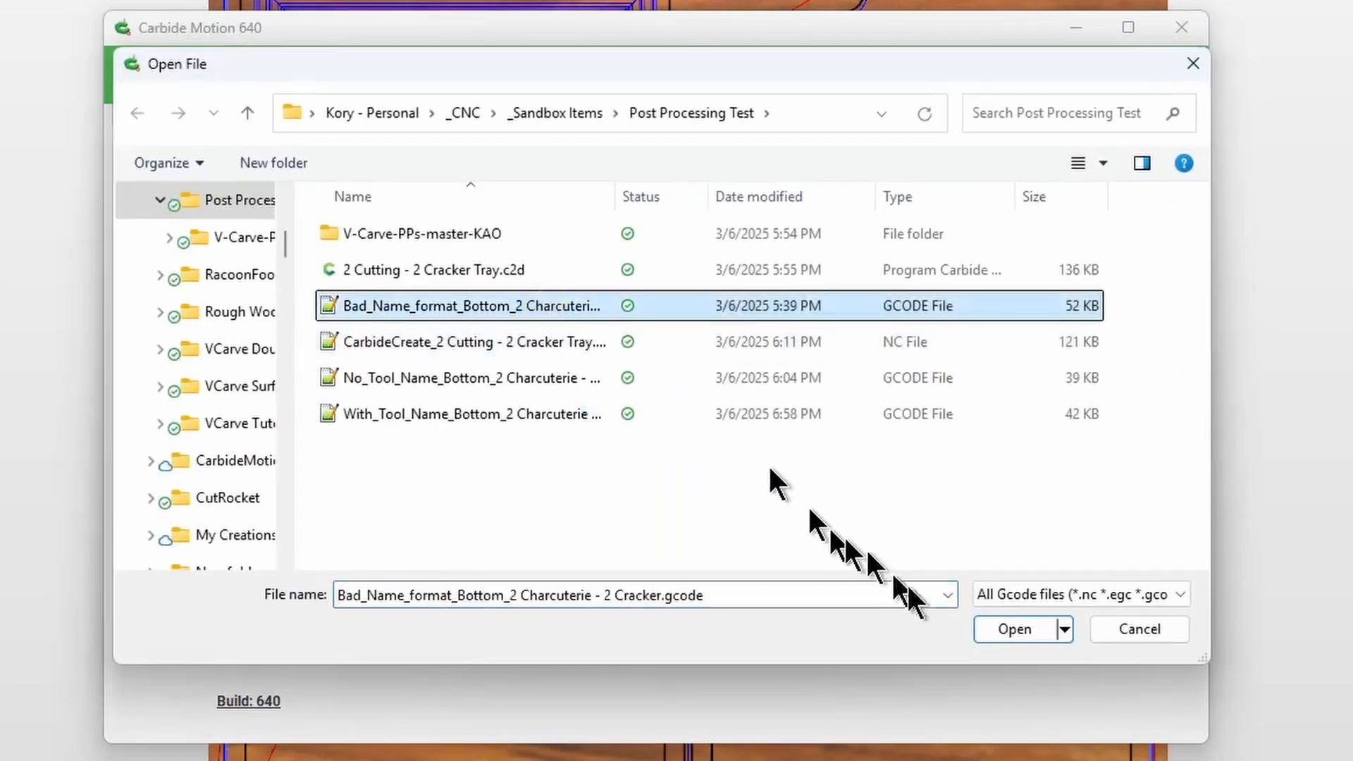
{"action": "left_click", "coordinate": [1010, 628]}
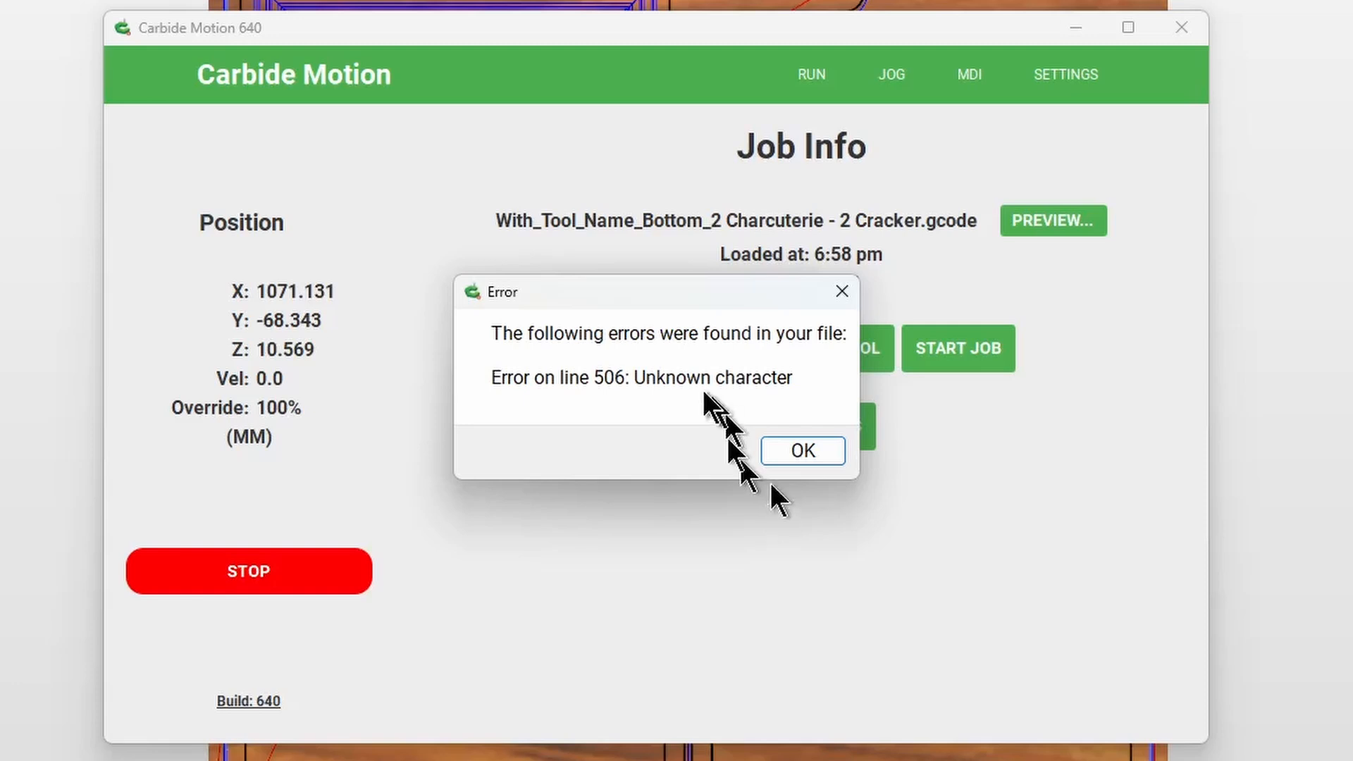
{"action": "left_click", "coordinate": [810, 451]}
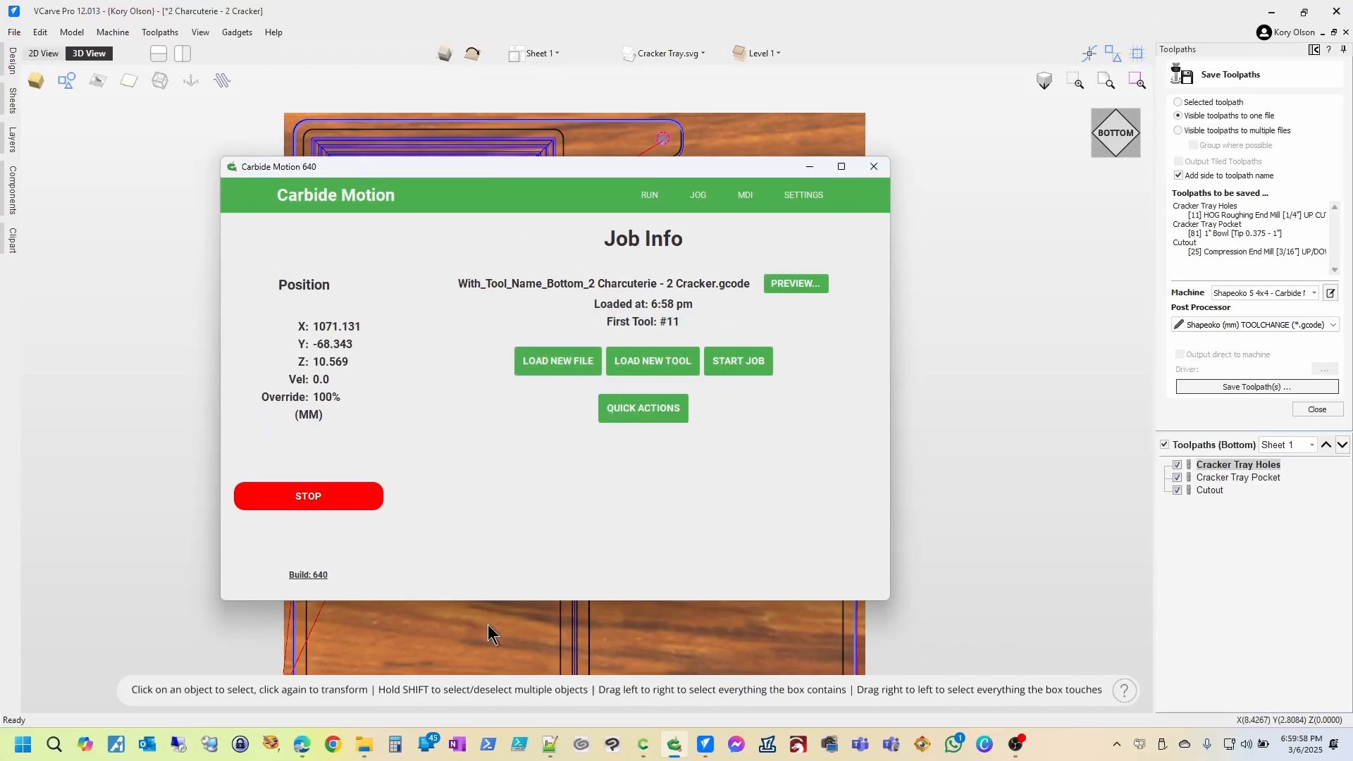
Open Bad_Name_format_Bottom_2 Charcuterie - 2 Cracker.gcode from the Post Processing Test folder in Notepad++
{"action": "left_click", "coordinate": [541, 749]}
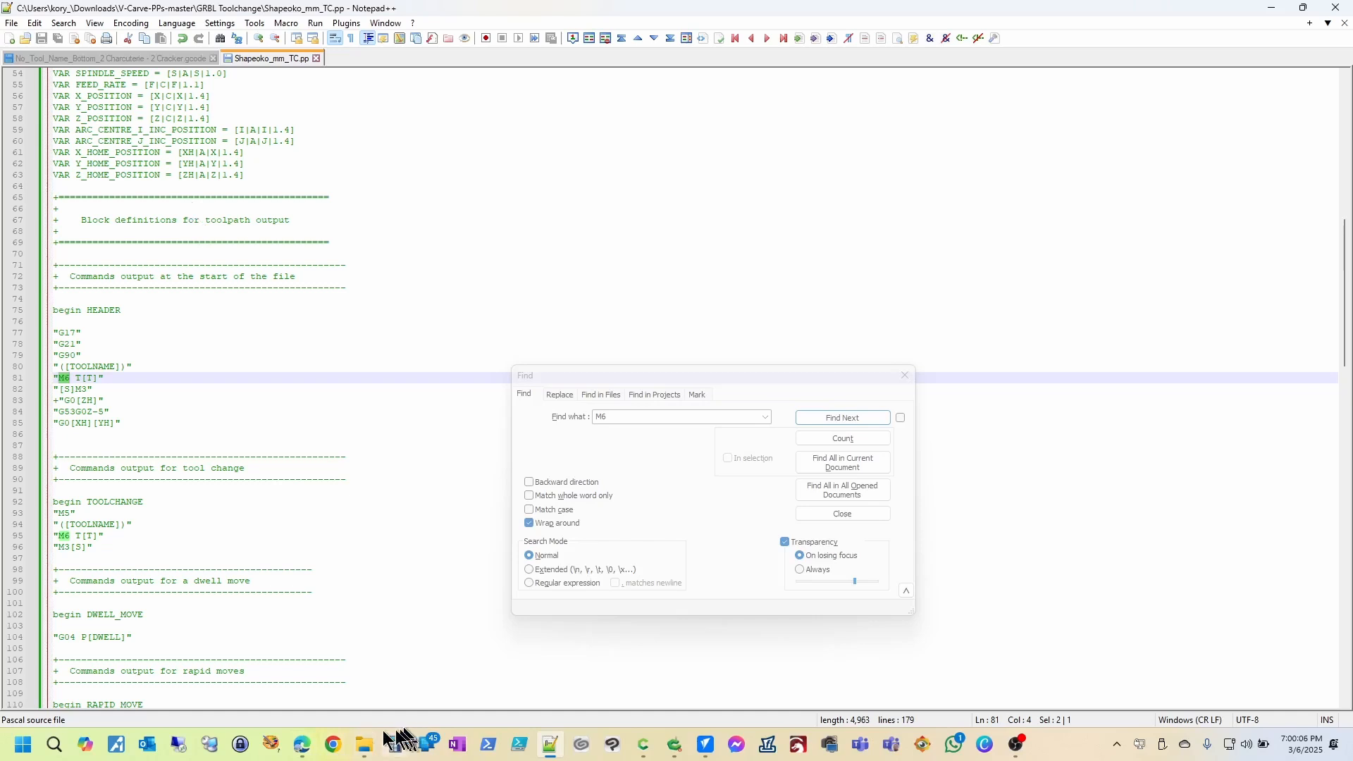
{"action": "mouse_move", "coordinate": [365, 751]}
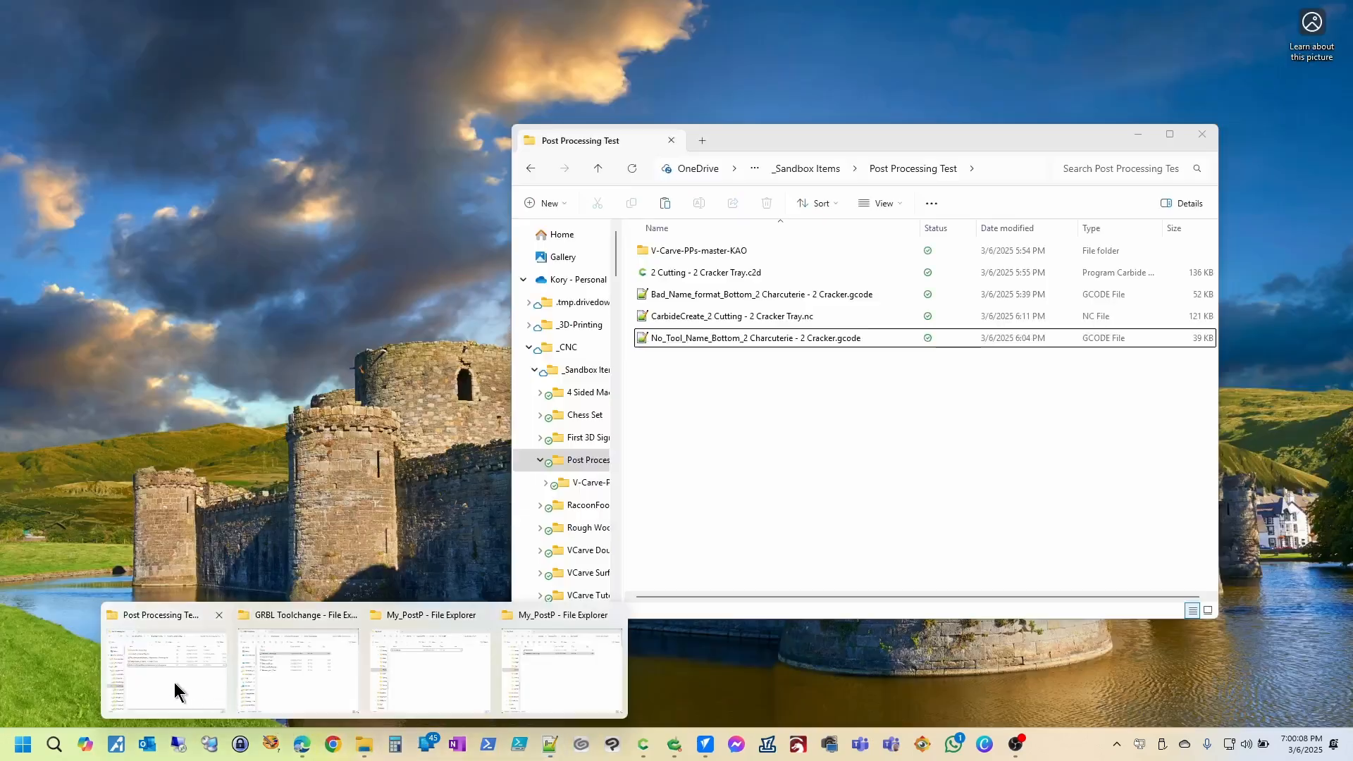
{"action": "left_click", "coordinate": [175, 682]}
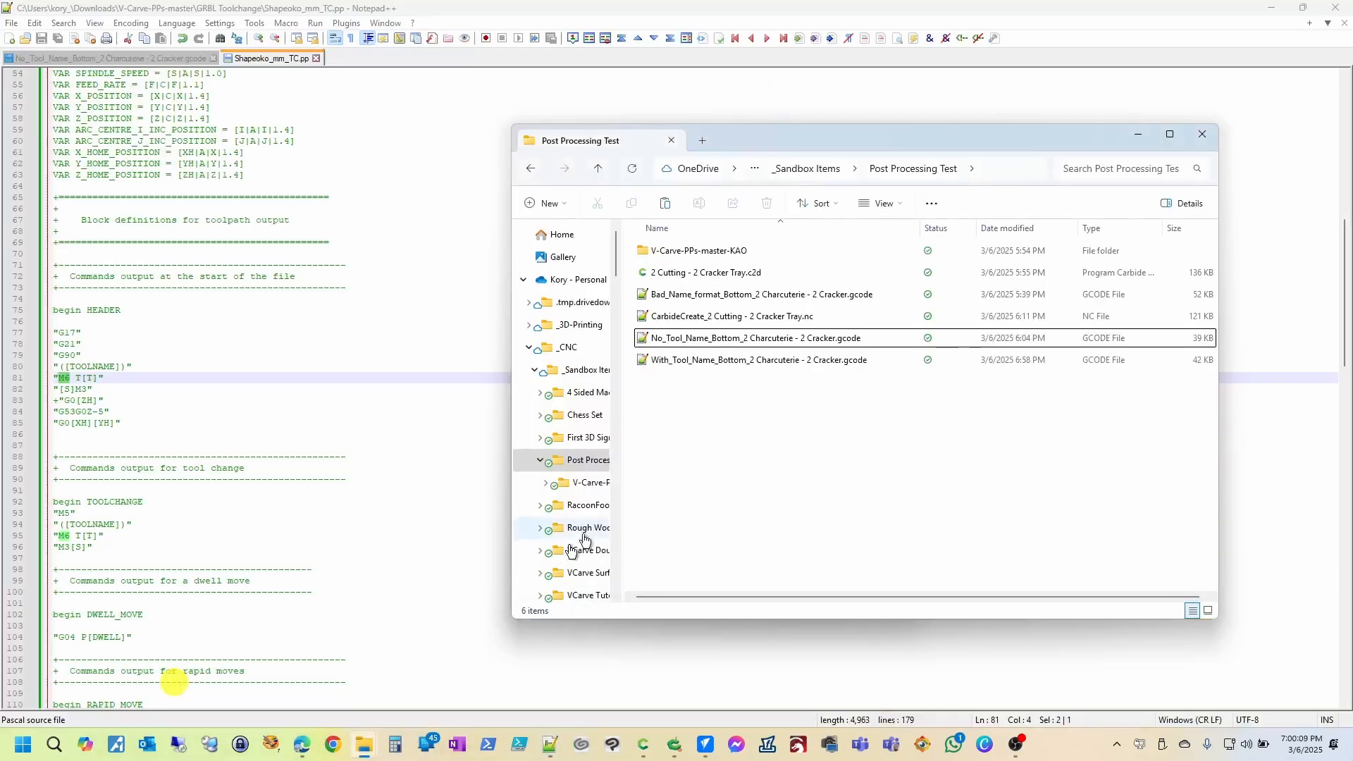
{"action": "double_click", "coordinate": [705, 296]}
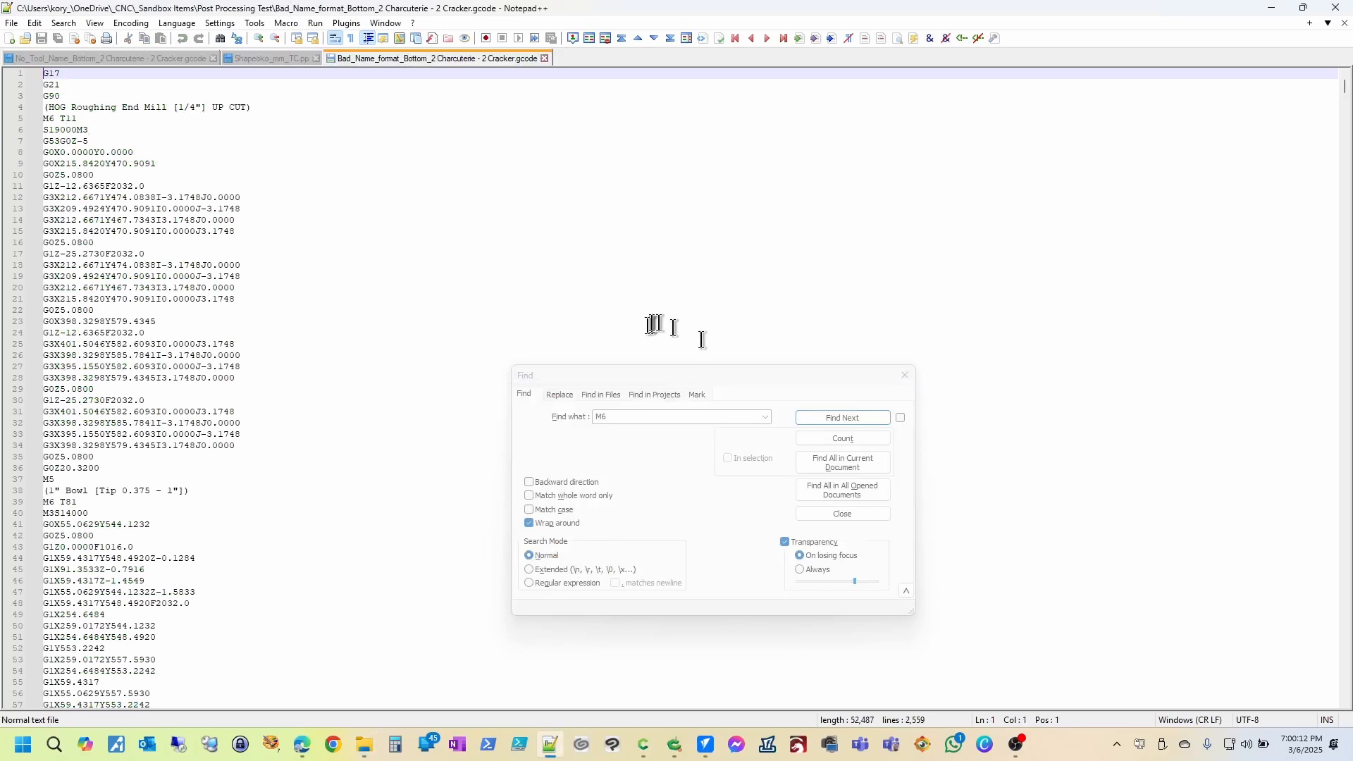
Search the G-code for each M6 tool change and examine the tool name comments, especially the parentheses in the T3 end mill's name
{"action": "left_click", "coordinate": [718, 329]}
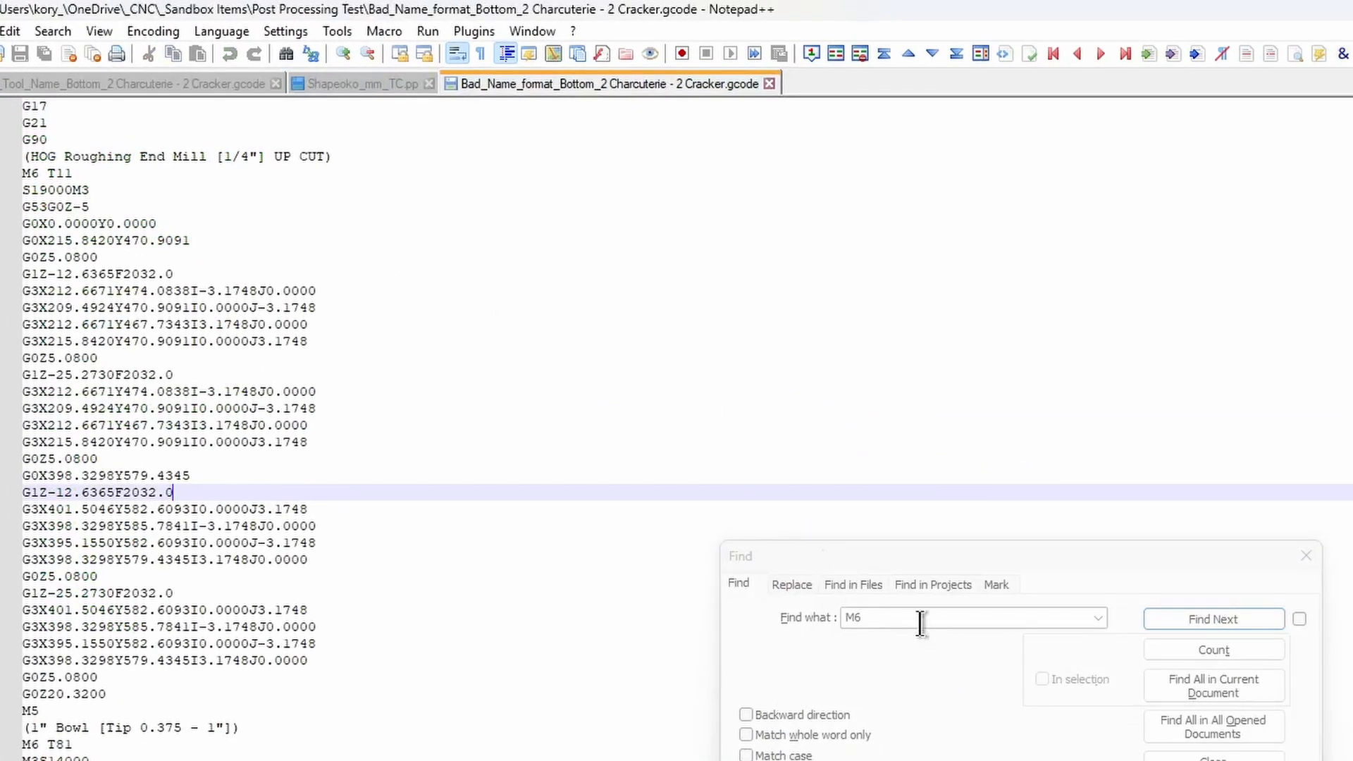
{"action": "left_click", "coordinate": [783, 519]}
{"action": "left_click", "coordinate": [1227, 617]}
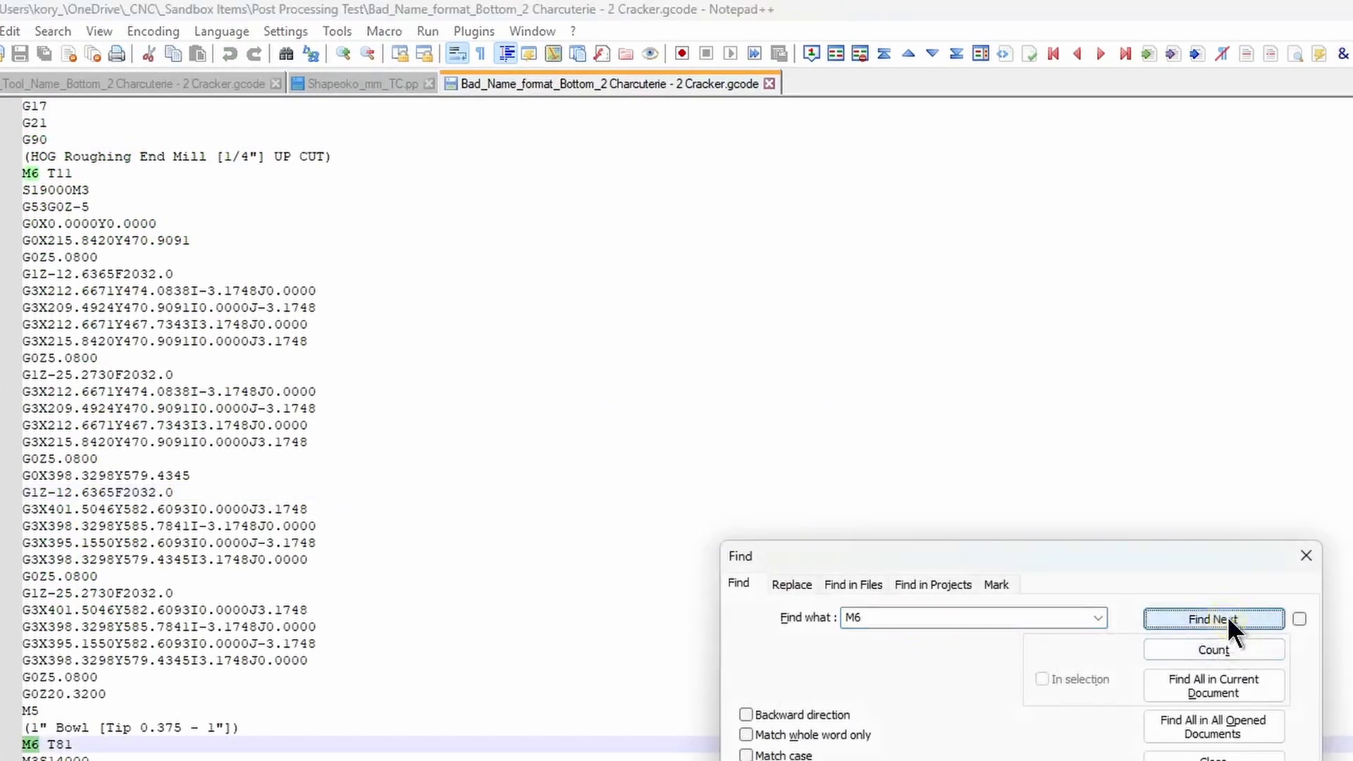
{"action": "left_click", "coordinate": [553, 122]}
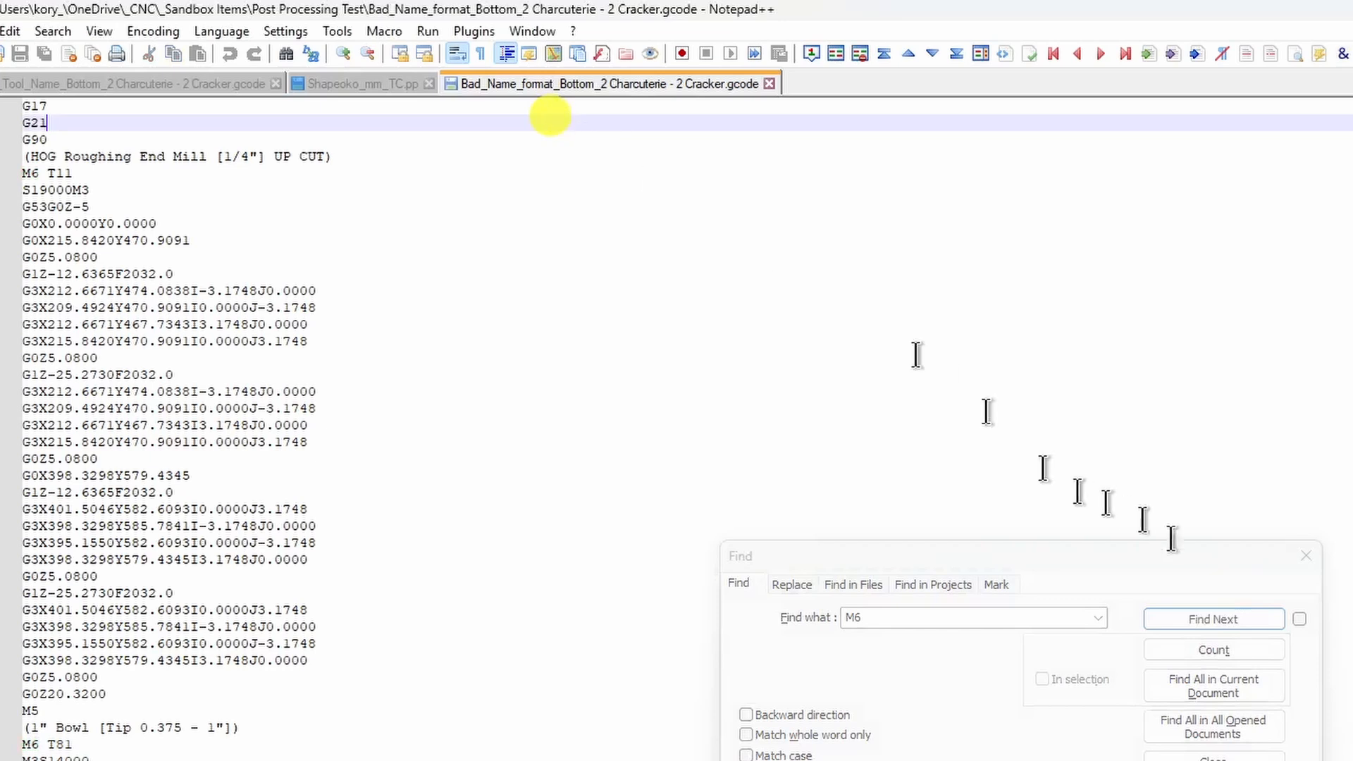
{"action": "left_click", "coordinate": [1216, 624]}
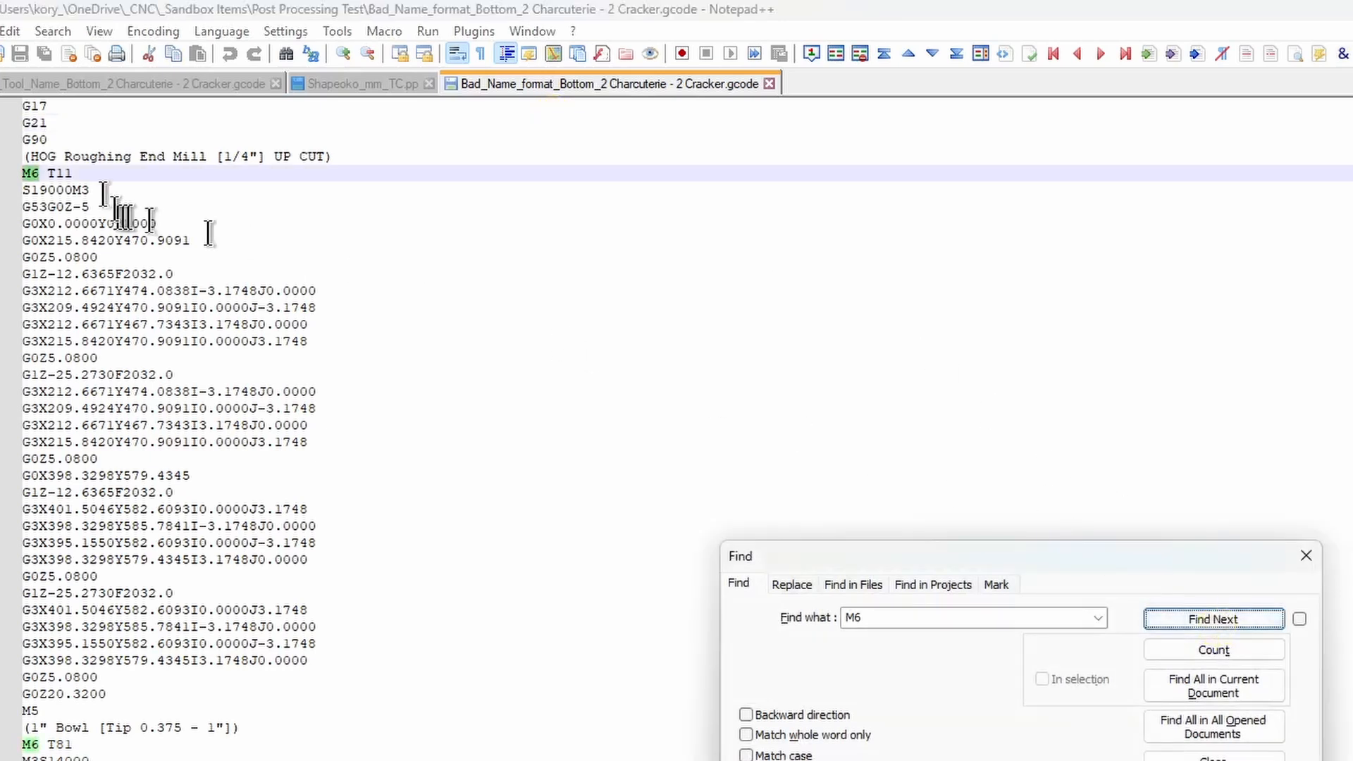
{"action": "left_click", "coordinate": [1208, 623]}
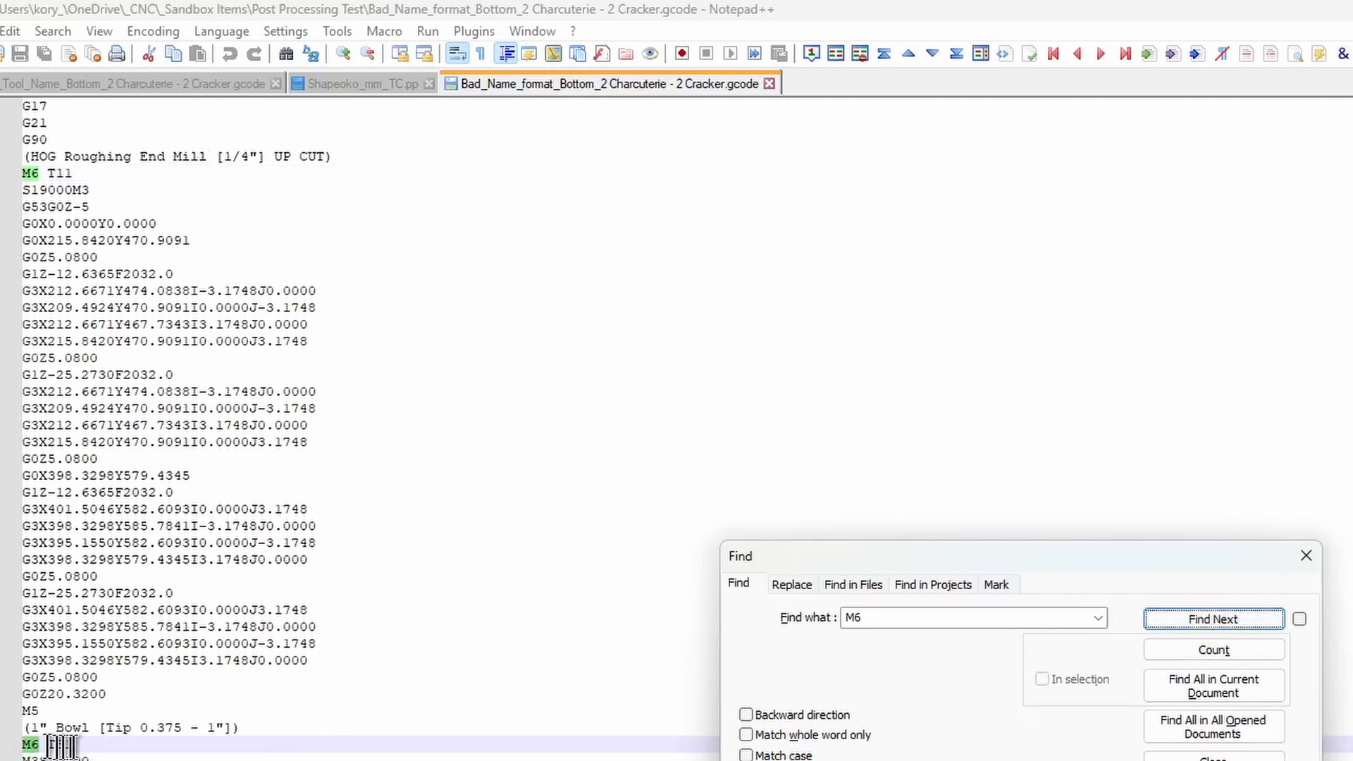
{"action": "left_click", "coordinate": [1219, 619]}
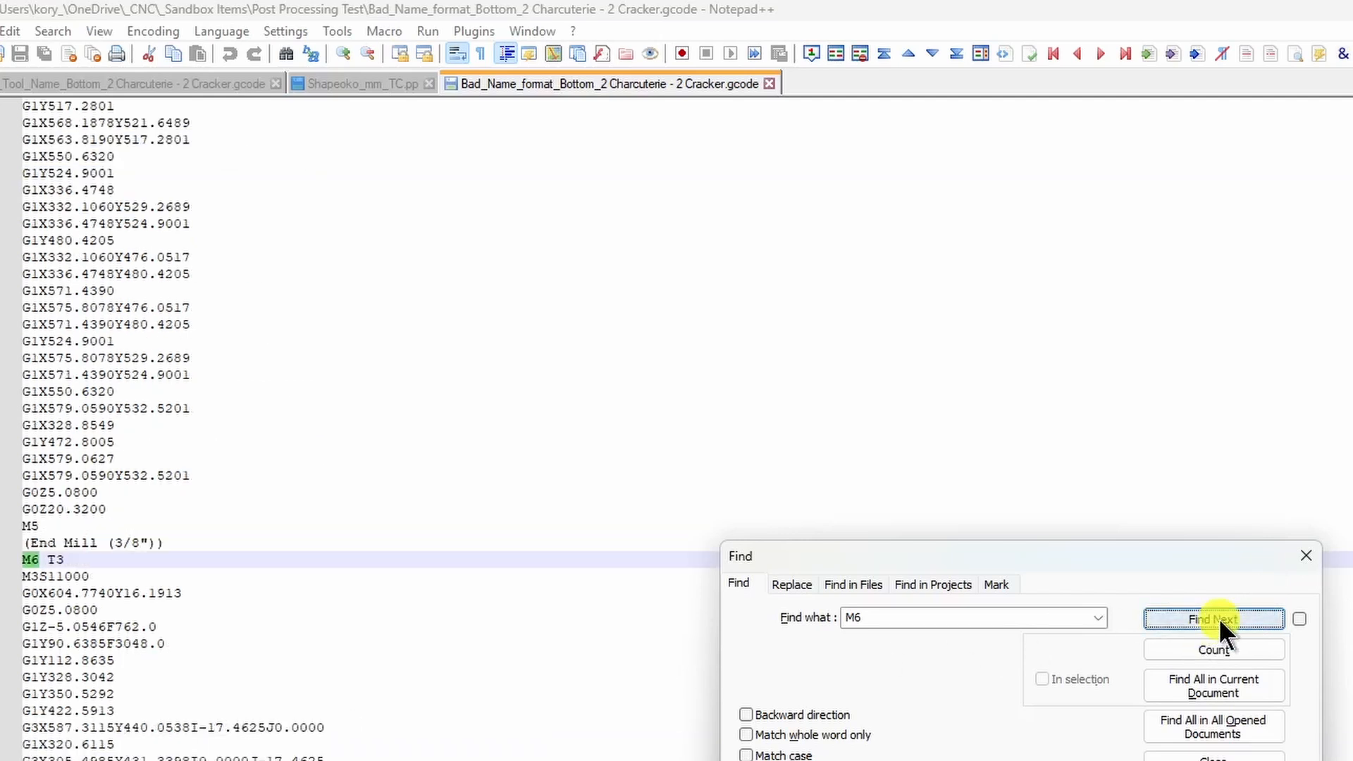
{"action": "left_click", "coordinate": [157, 543]}
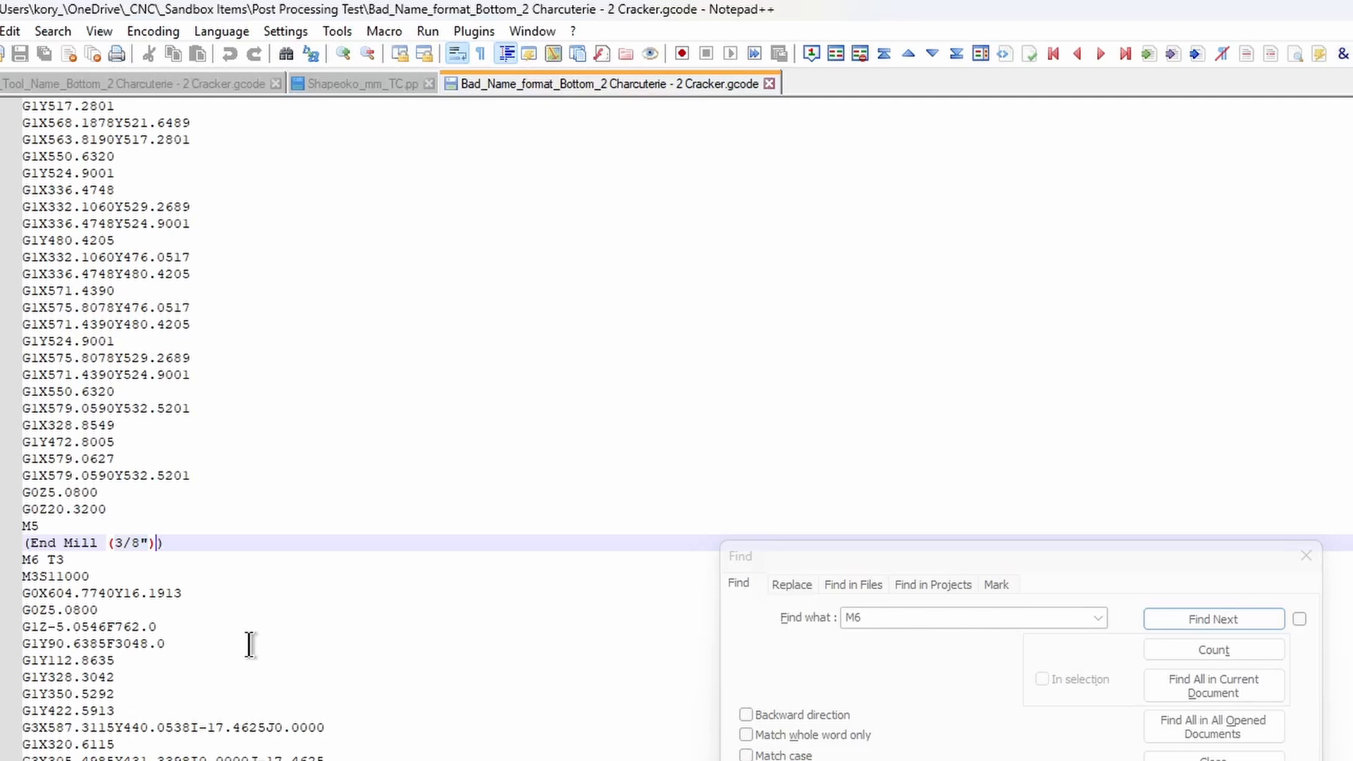
{"action": "left_click", "coordinate": [1299, 556]}
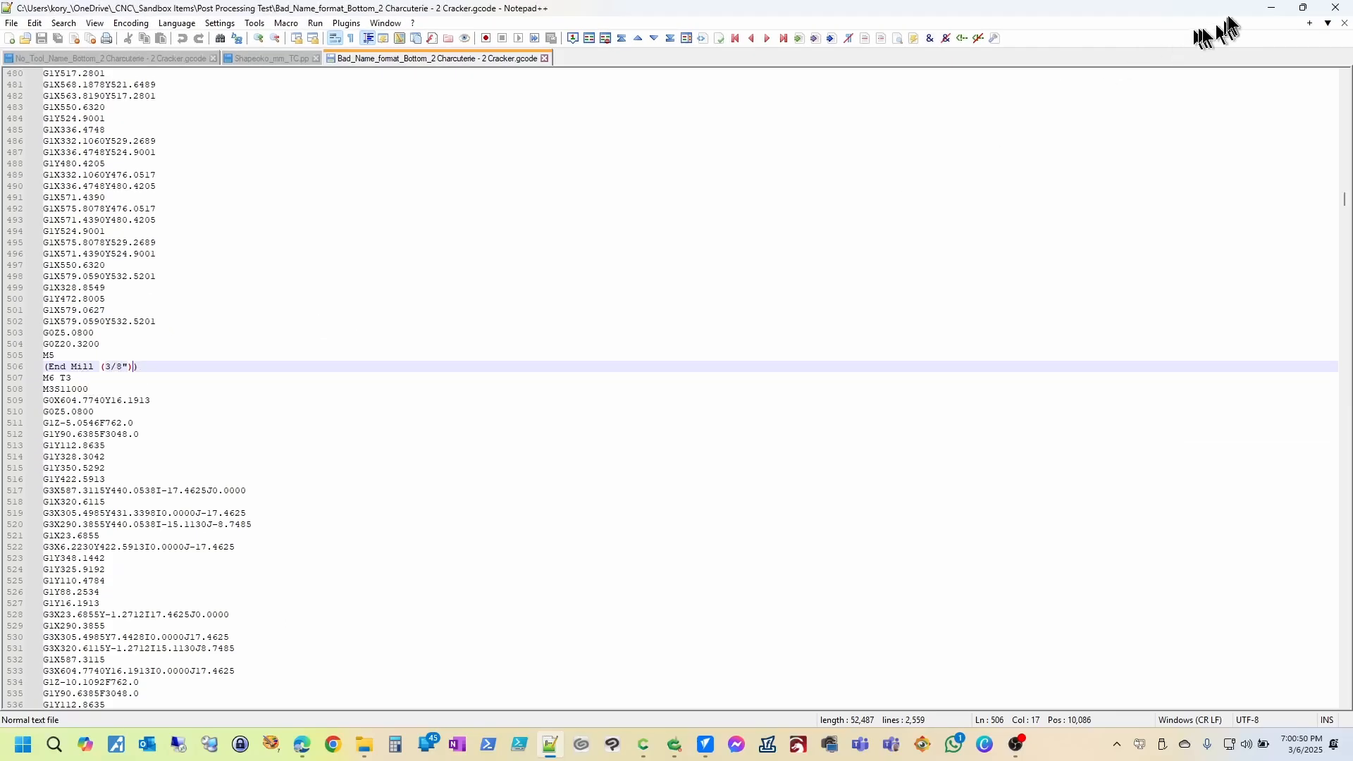
Return to VCarve Pro, leave the Save Toolpaths form and open the tool database
{"action": "left_click", "coordinate": [1268, 8]}
{"action": "left_click", "coordinate": [1299, 560]}
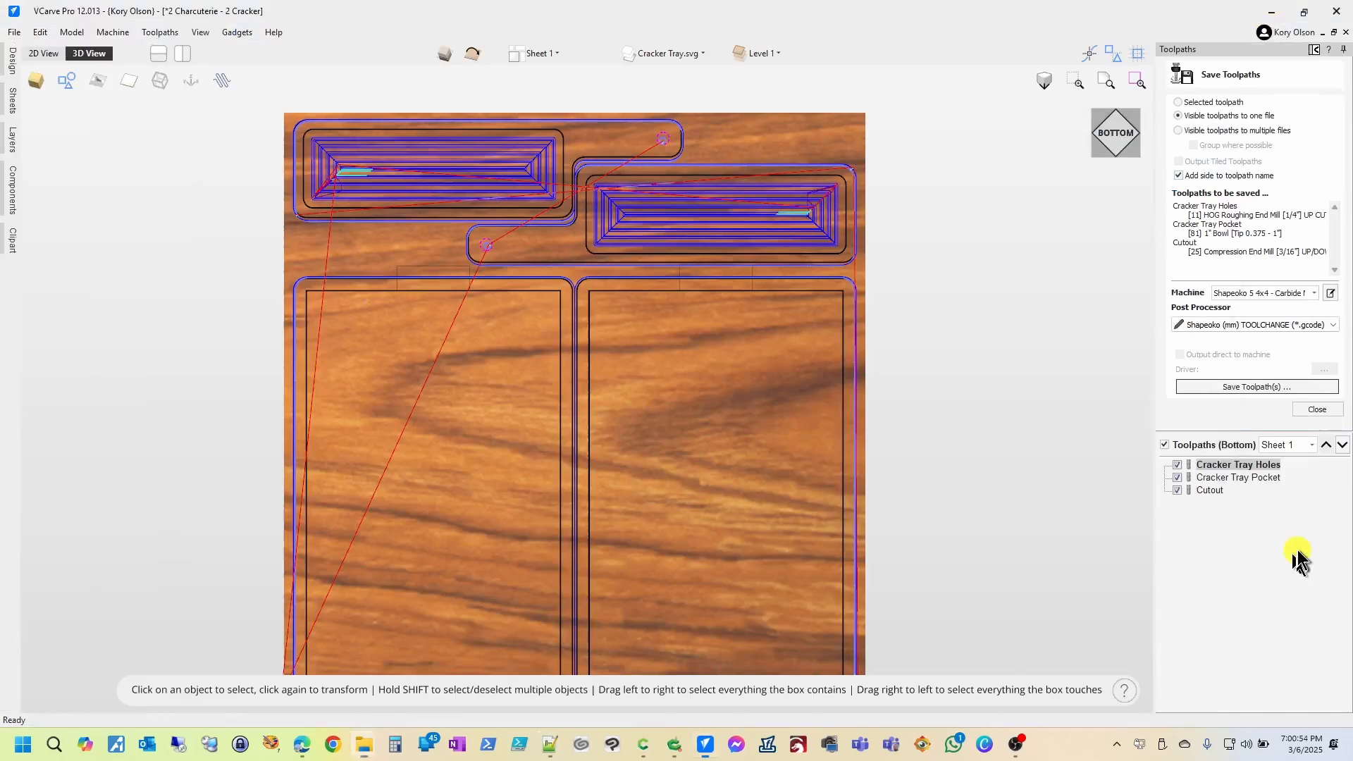
{"action": "left_click", "coordinate": [1321, 410]}
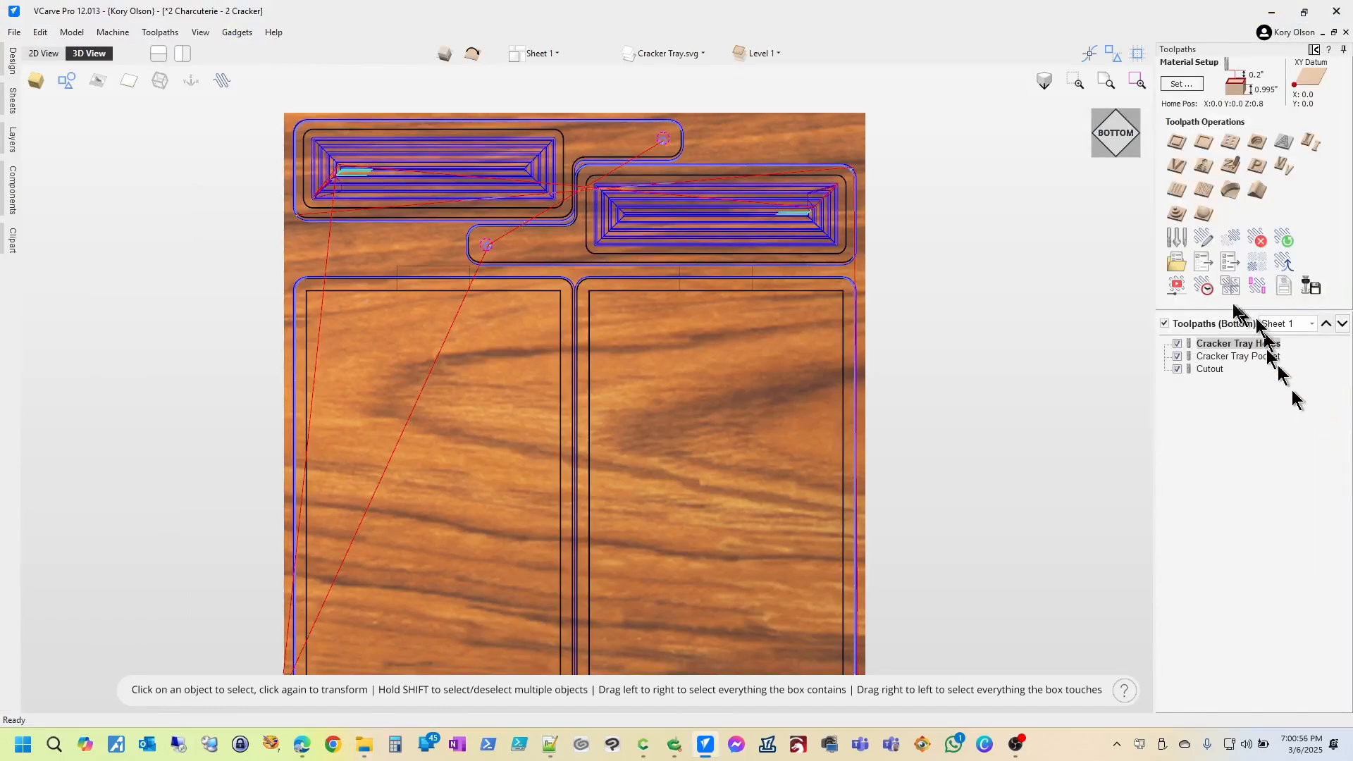
{"action": "left_click", "coordinate": [1181, 248]}
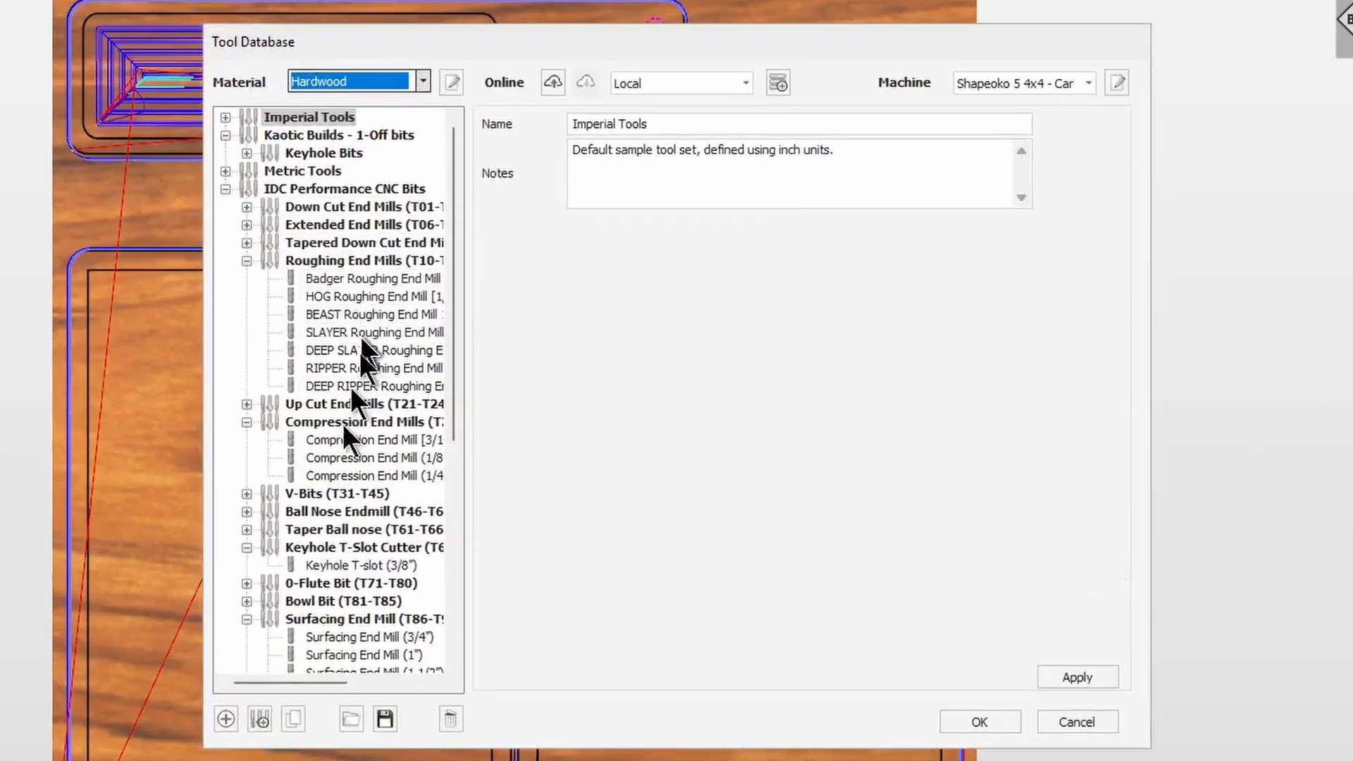
Set the 1-inch surfacing end mill's name format to Surfacing {Tool Type} [{Diameter|F}{Units Short}], apply the change and close the tool database
{"action": "left_click", "coordinate": [379, 636]}
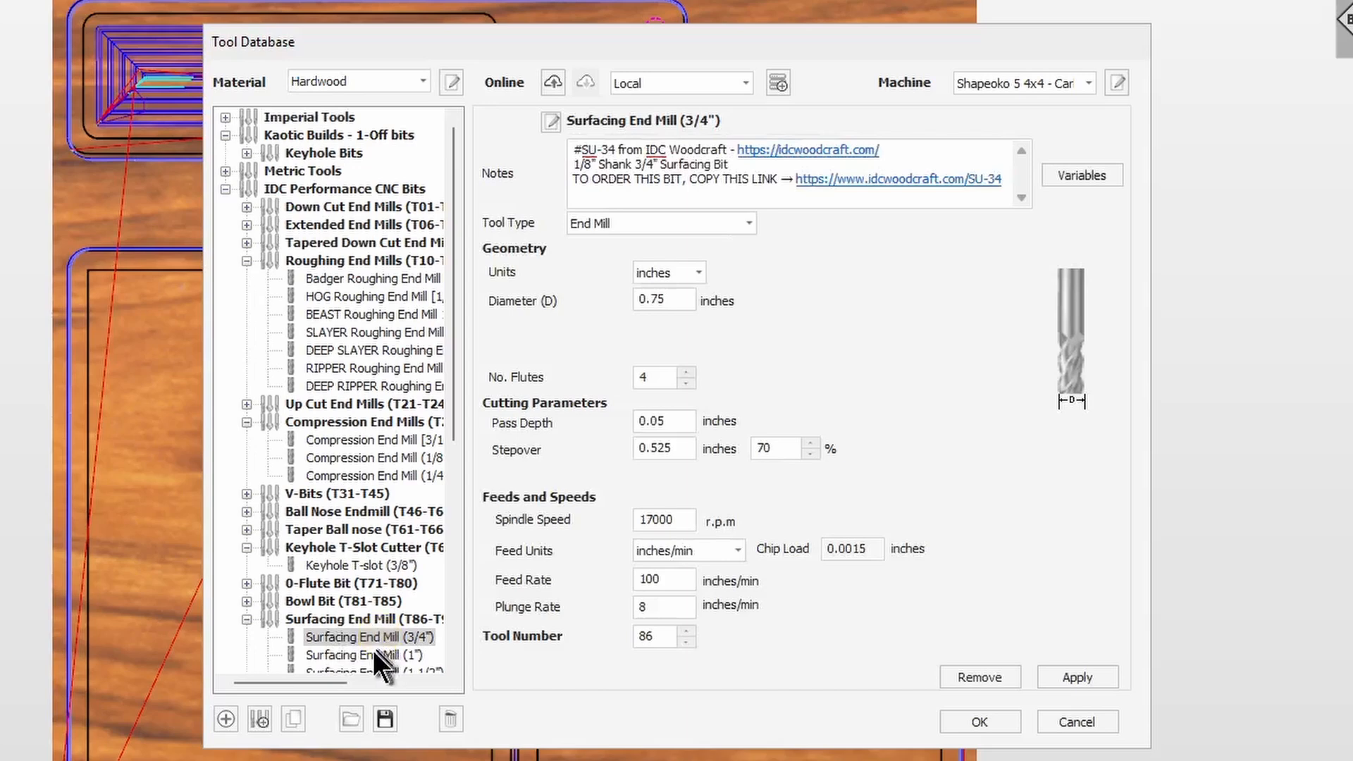
{"action": "left_click", "coordinate": [374, 654]}
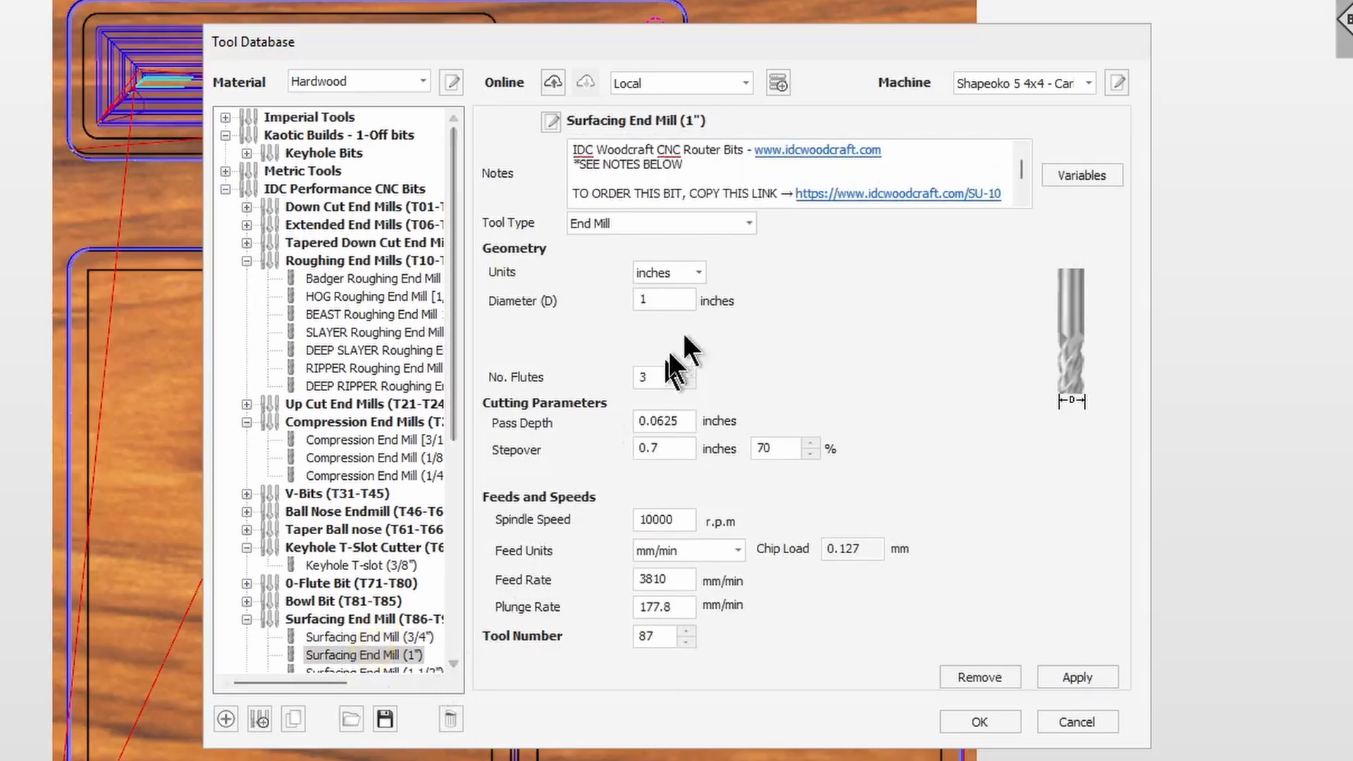
{"action": "left_click", "coordinate": [551, 123]}
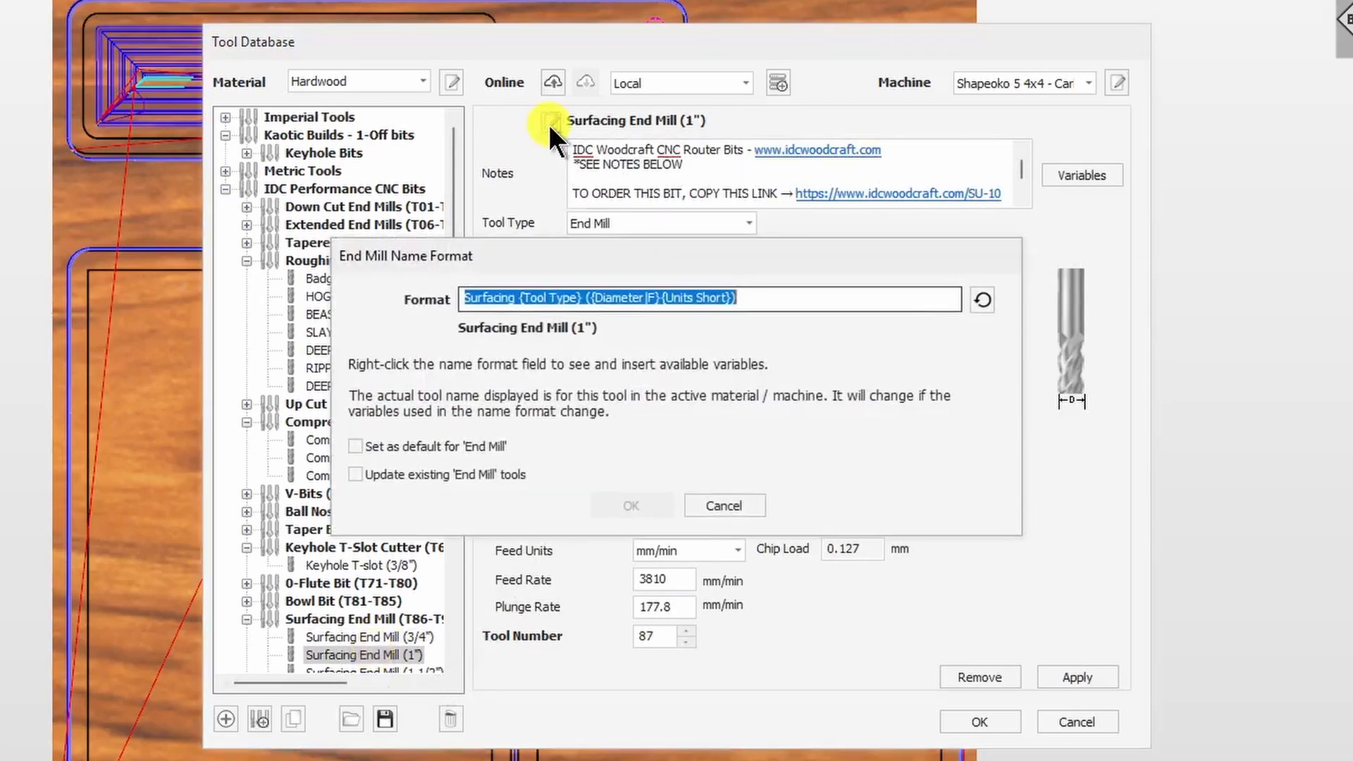
{"action": "left_click", "coordinate": [757, 301]}
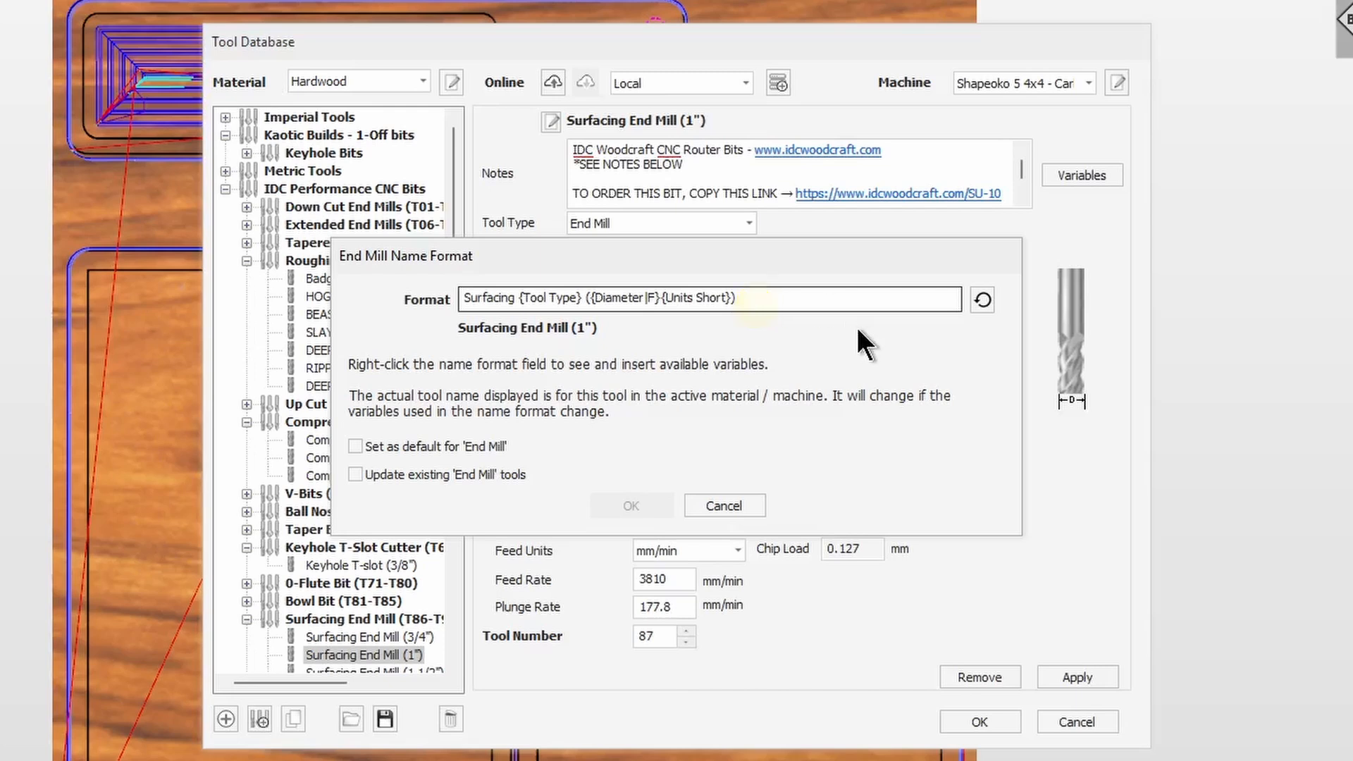
{"action": "key", "text": "BackSpace"}
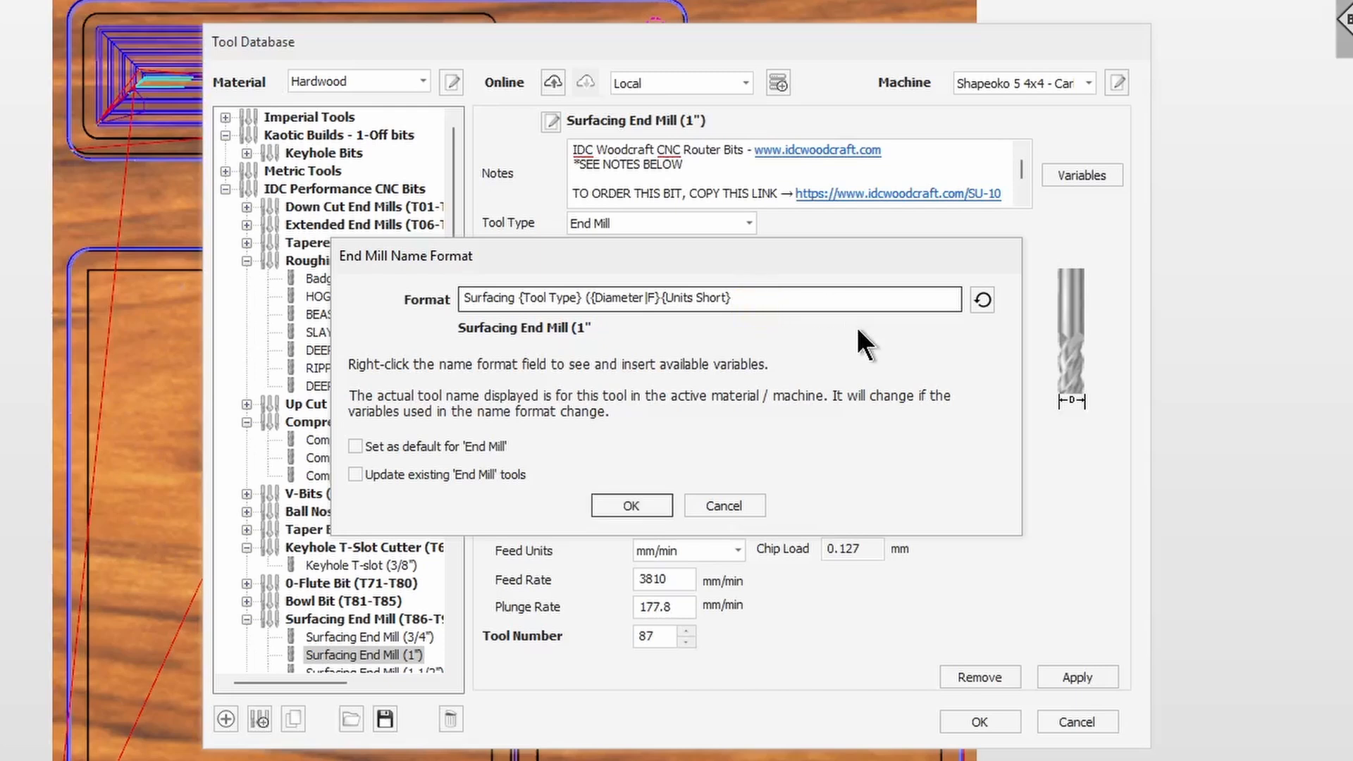
{"action": "type", "text": "]"}
{"action": "key", "text": "BackSpace"}
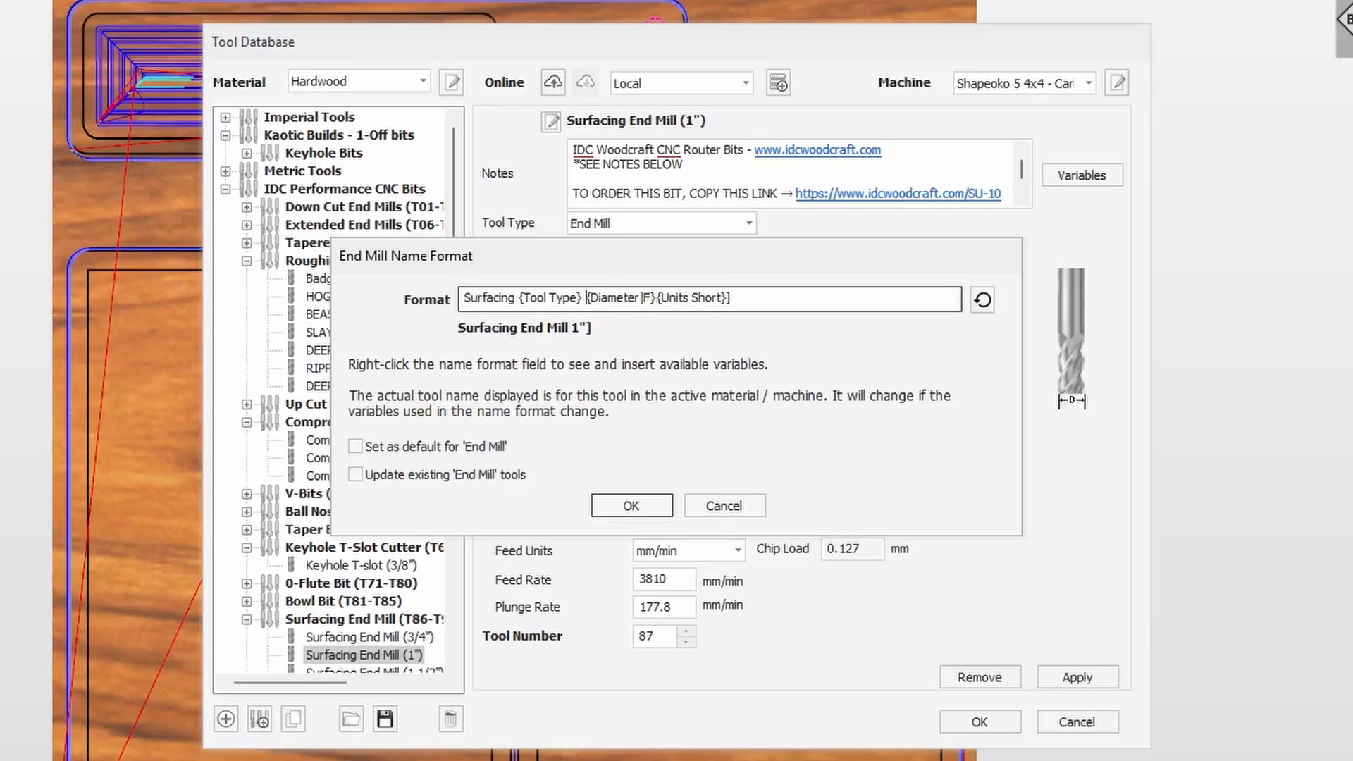
{"action": "type", "text": "["}
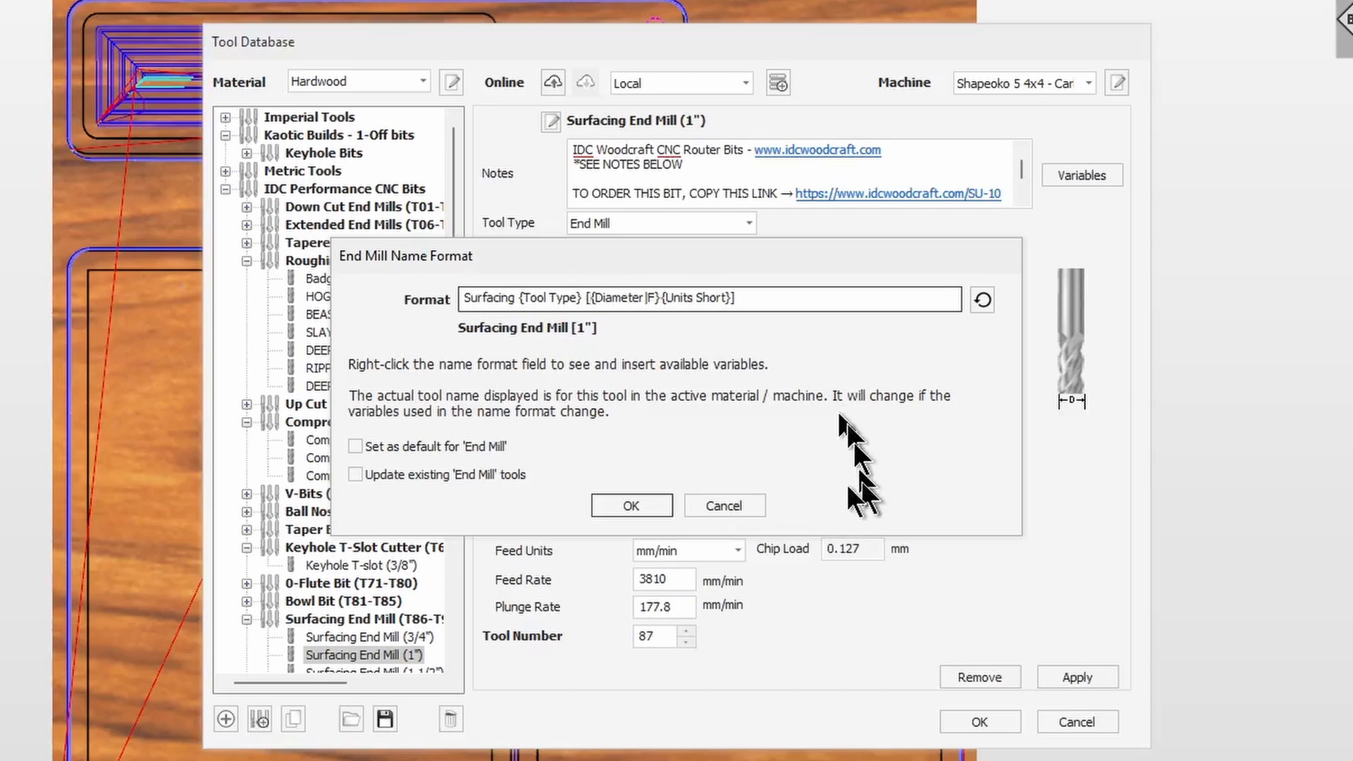
{"action": "left_click", "coordinate": [627, 506]}
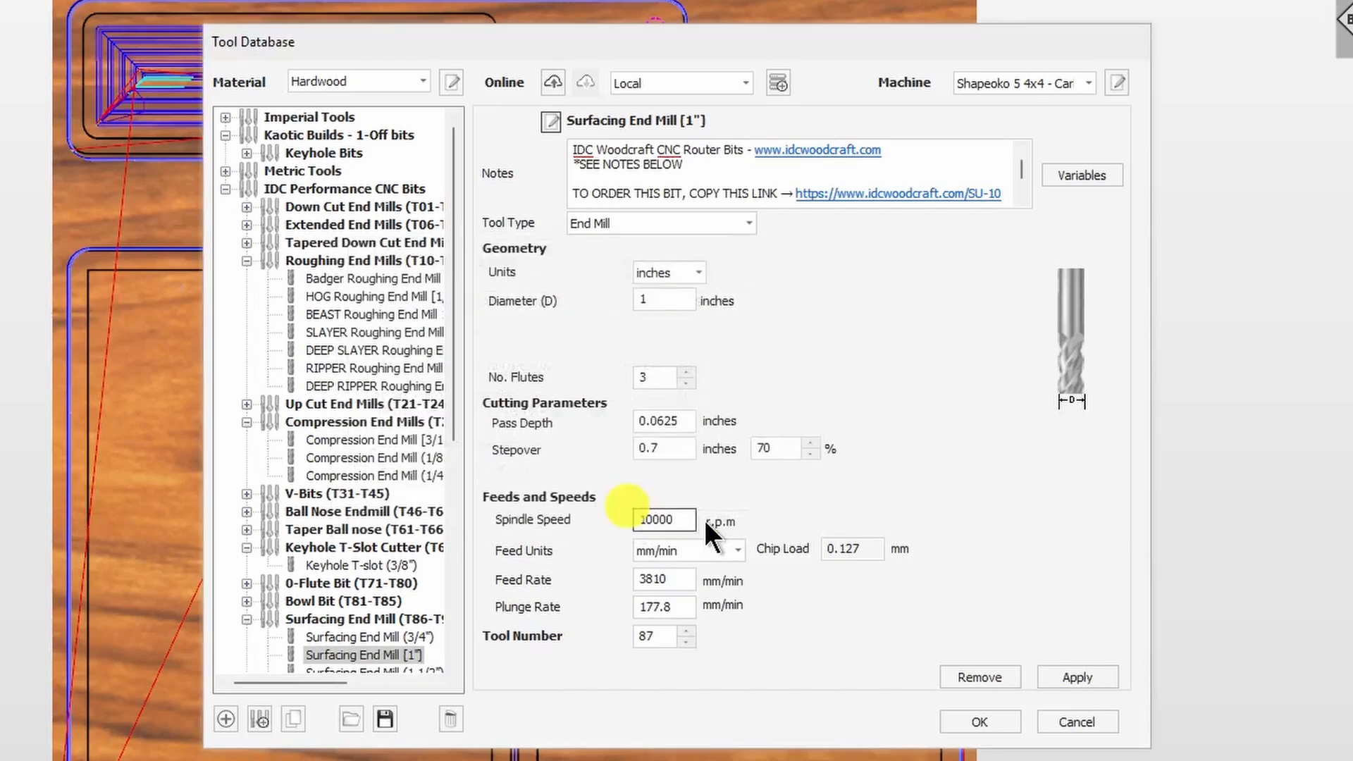
{"action": "left_click", "coordinate": [1083, 680]}
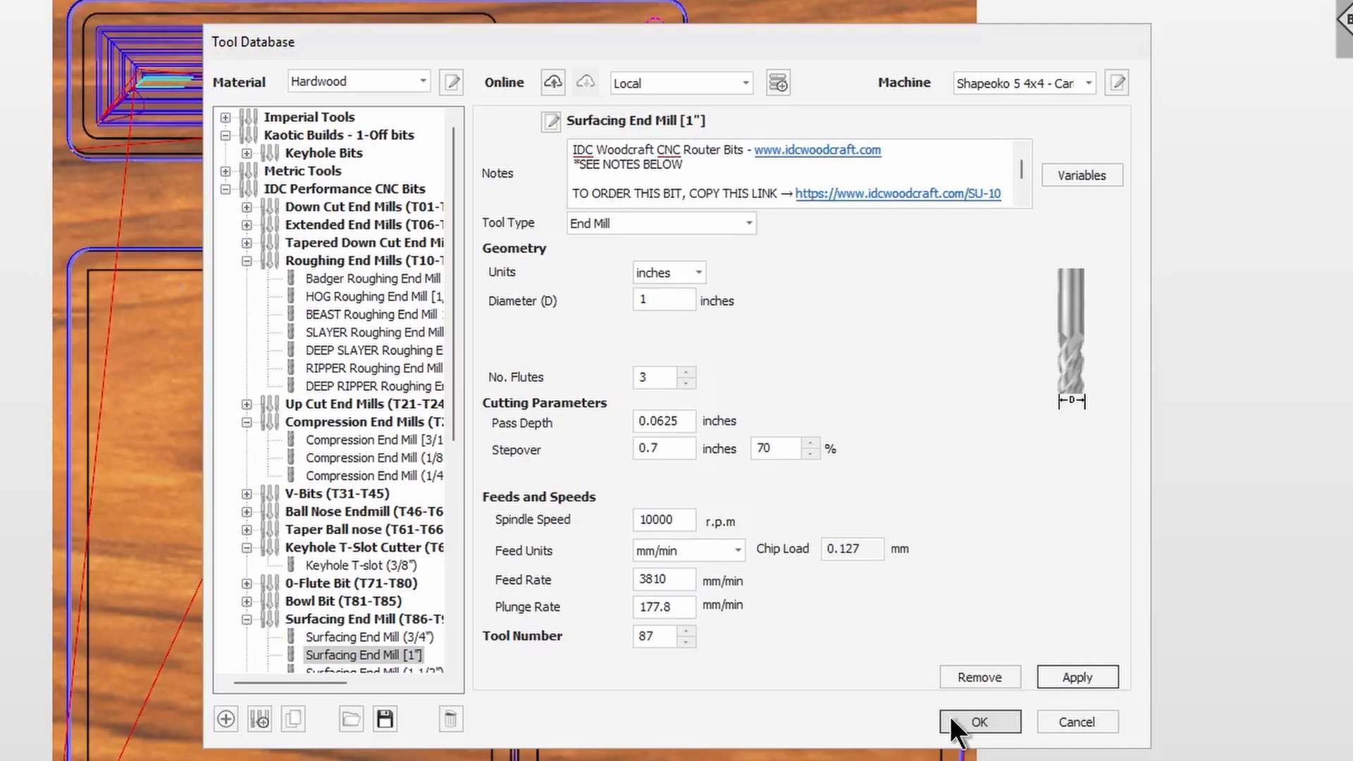
{"action": "left_click", "coordinate": [980, 721]}
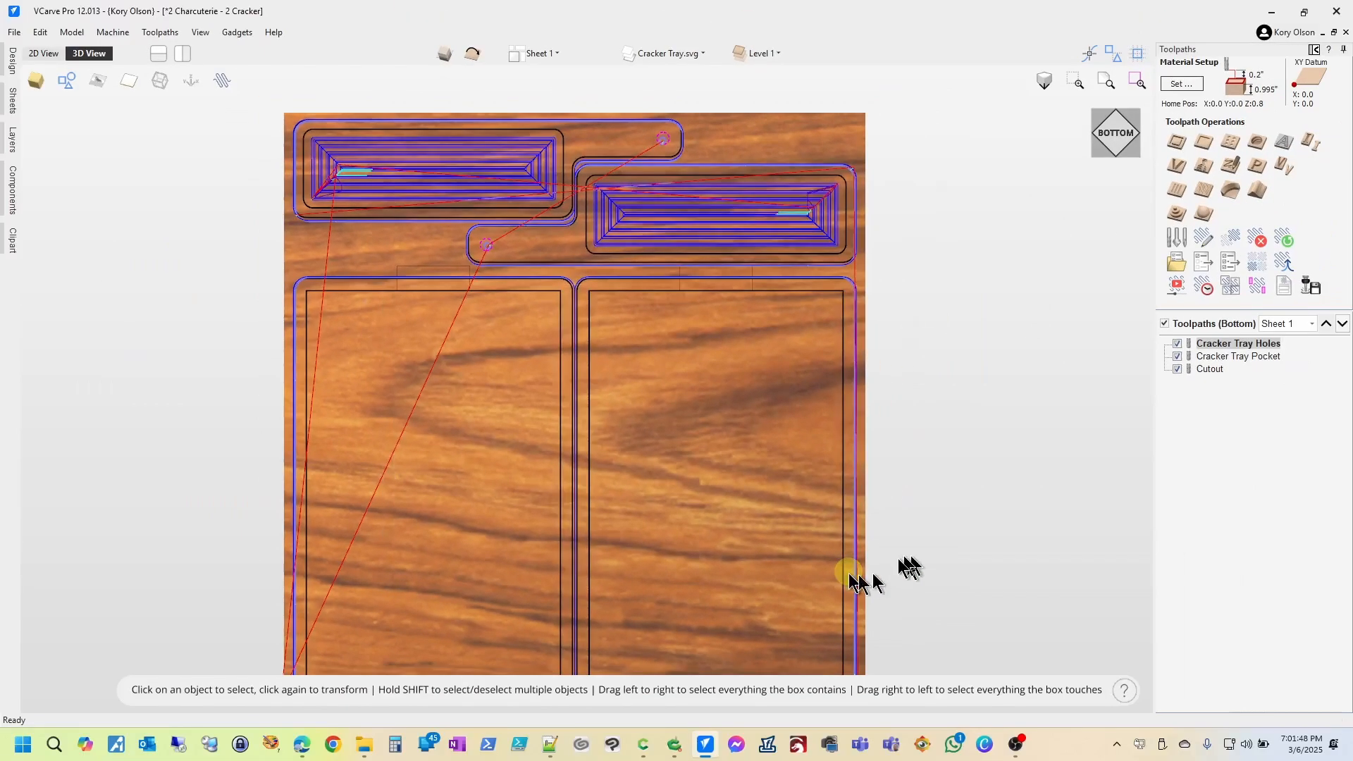